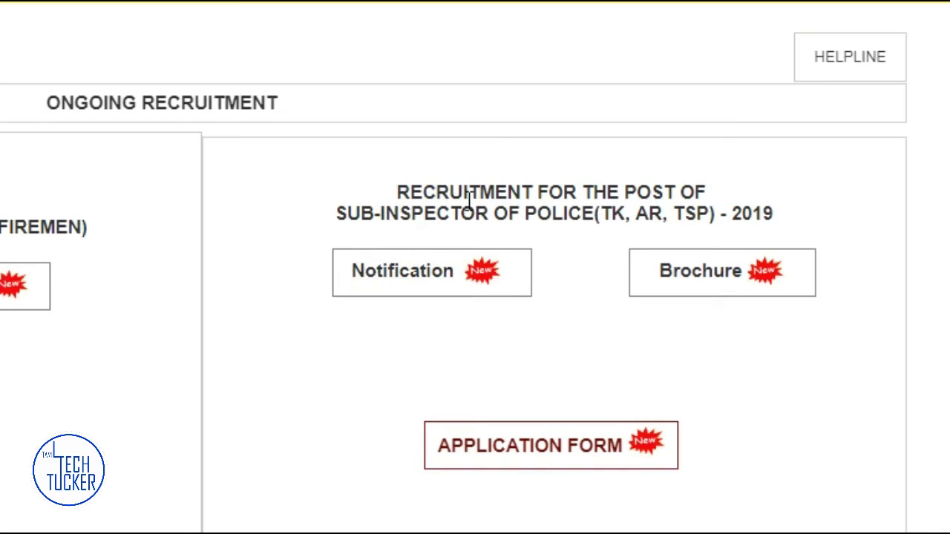
drag(563, 192, 698, 194)
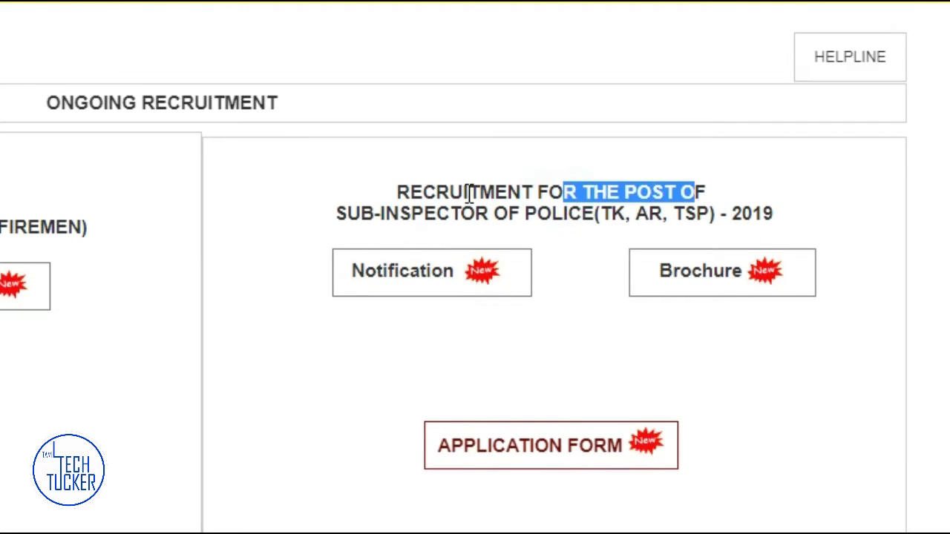
drag(461, 214, 636, 222)
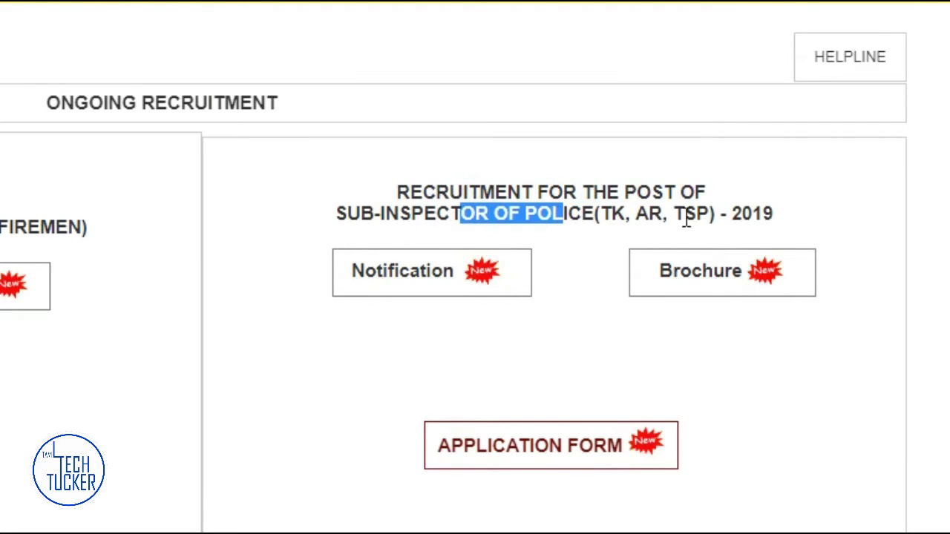
drag(733, 214, 776, 214)
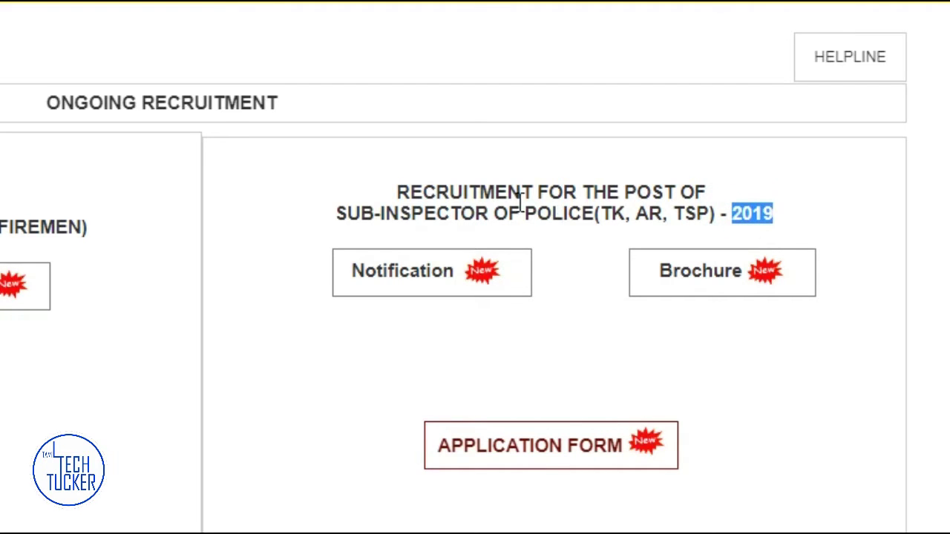
click(486, 186)
drag(381, 211, 586, 214)
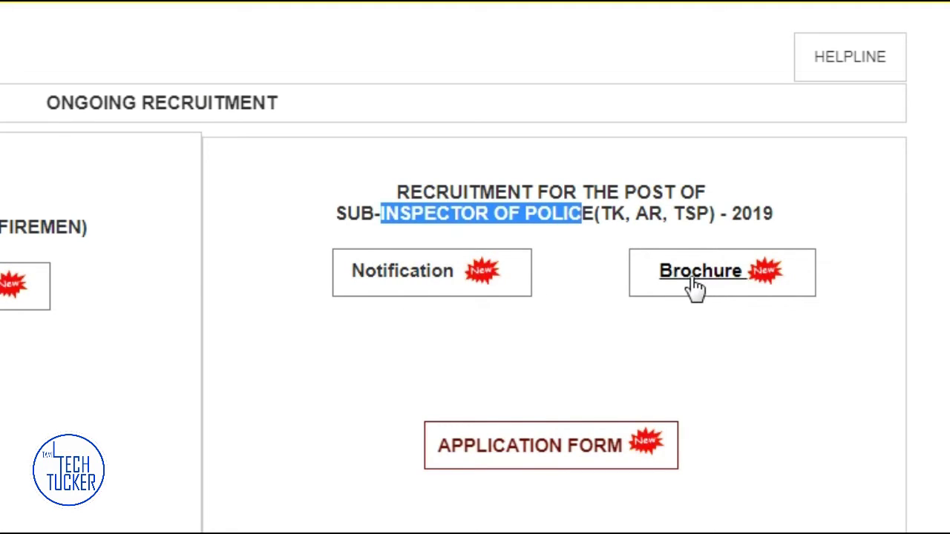
Open the notification and the brochure of the Sub-Inspector of Police 2019 recruitment in separate new tabs
right_click(401, 276)
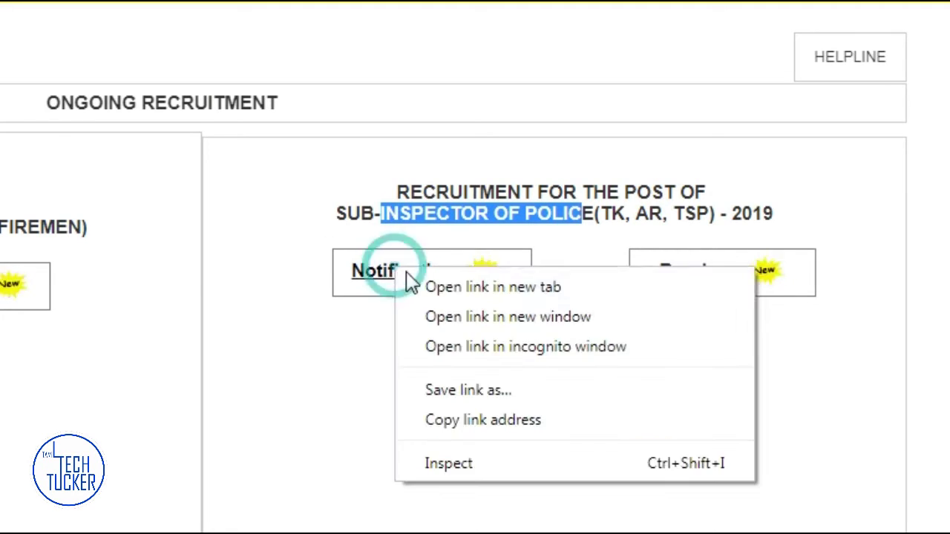
click(416, 282)
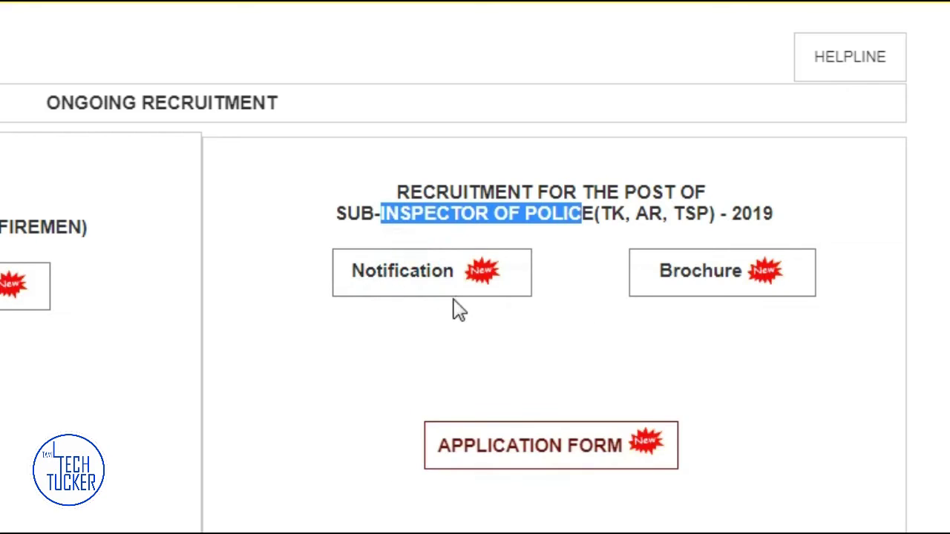
right_click(698, 279)
click(709, 295)
click(350, 445)
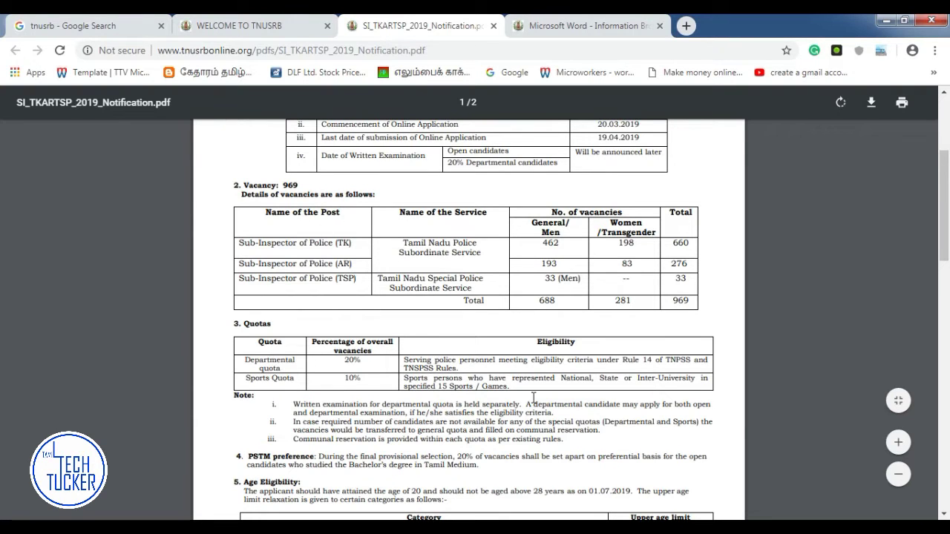
Read the vacancies, quotas and age eligibility in the notification, and skim the information brochure
scroll(500, 368, down, 3)
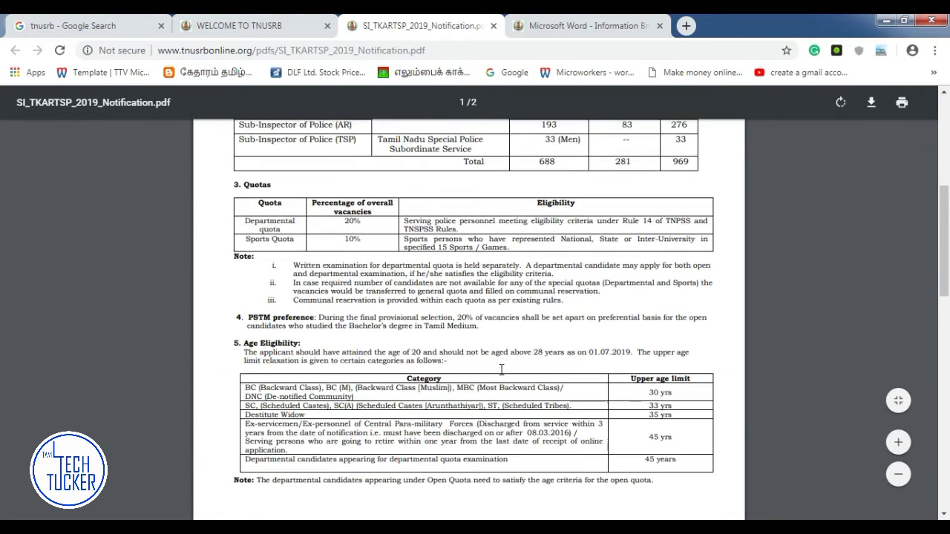
key(ctrl+Tab)
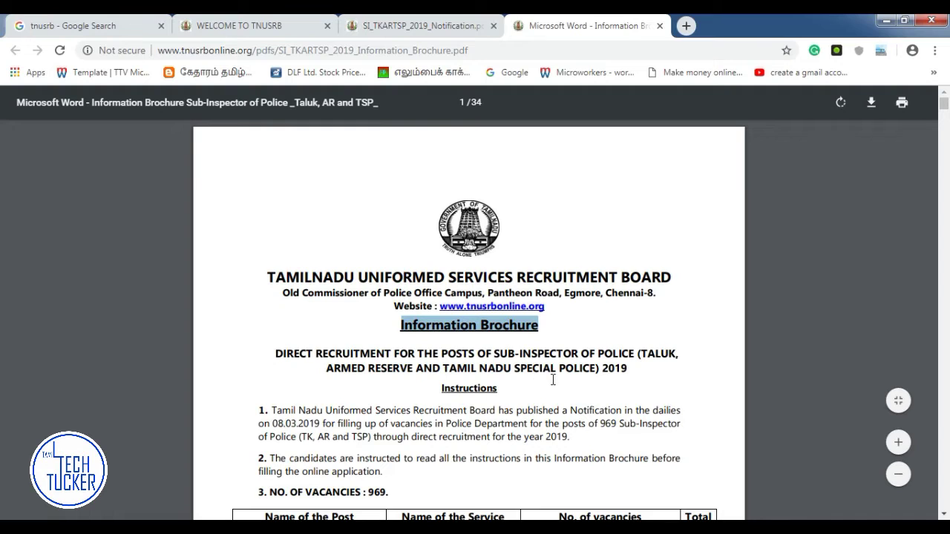
scroll(563, 423, down, 3)
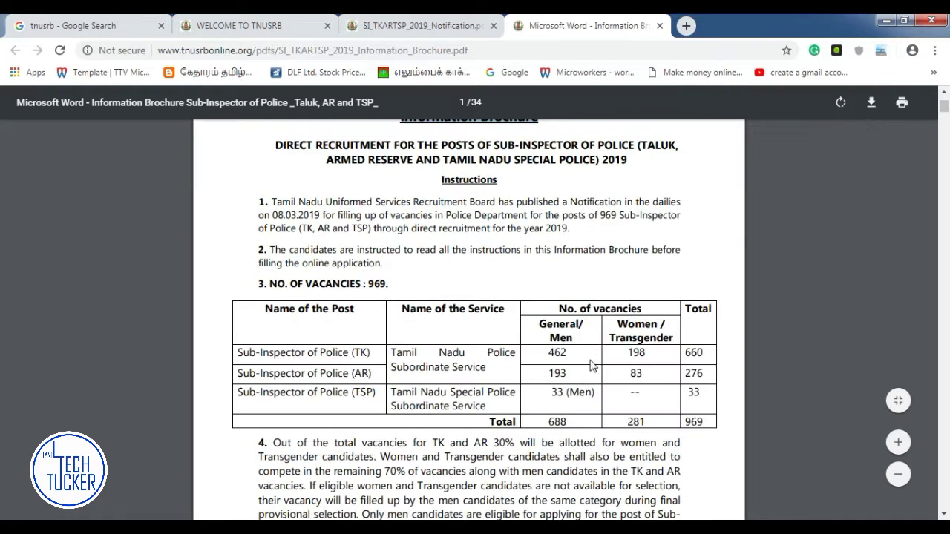
scroll(590, 369, down, 3)
scroll(591, 370, down, 10)
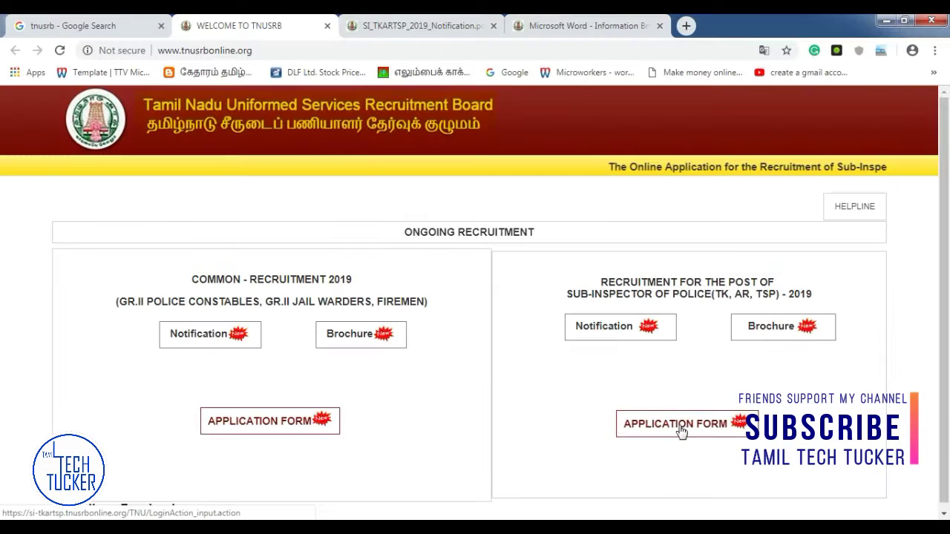
Open the Sub-Inspector of Police application form in a new tab and start creating a new user
right_click(689, 429)
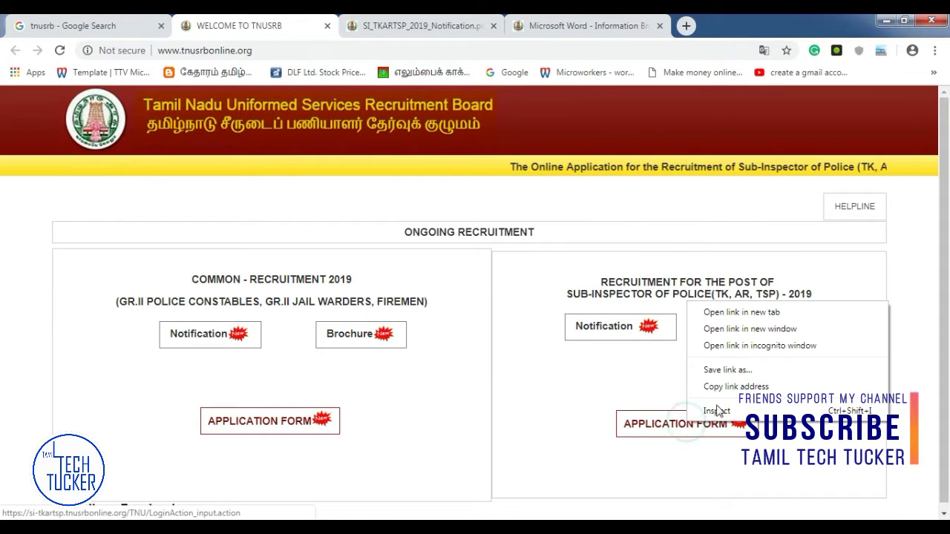
click(717, 314)
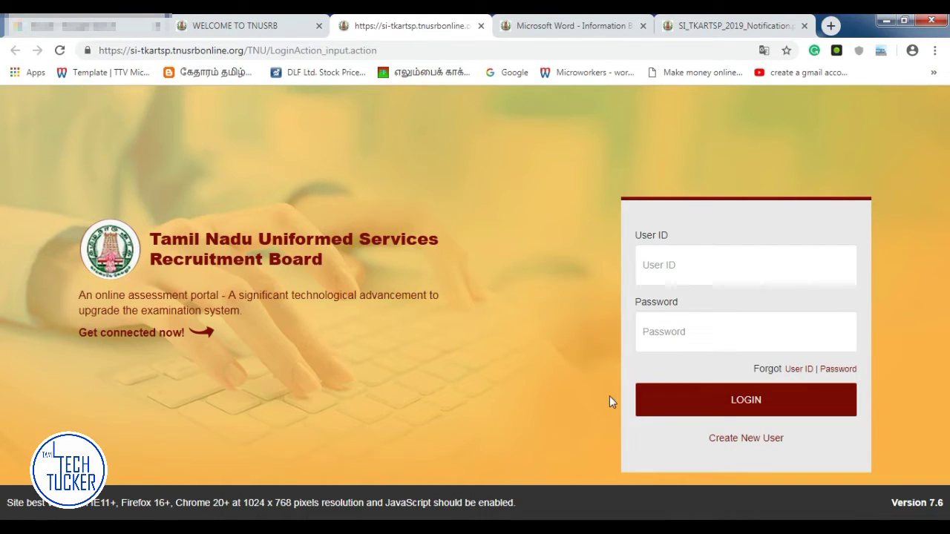
click(755, 441)
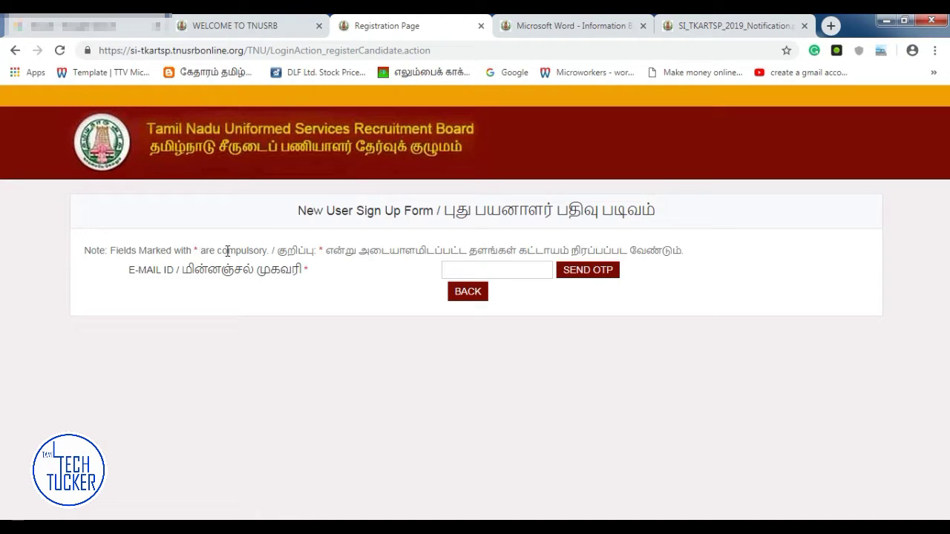
Enter the candidate's e-mail address in the sign-up form, request the OTP, and enter and verify it
drag(197, 251, 192, 250)
click(276, 366)
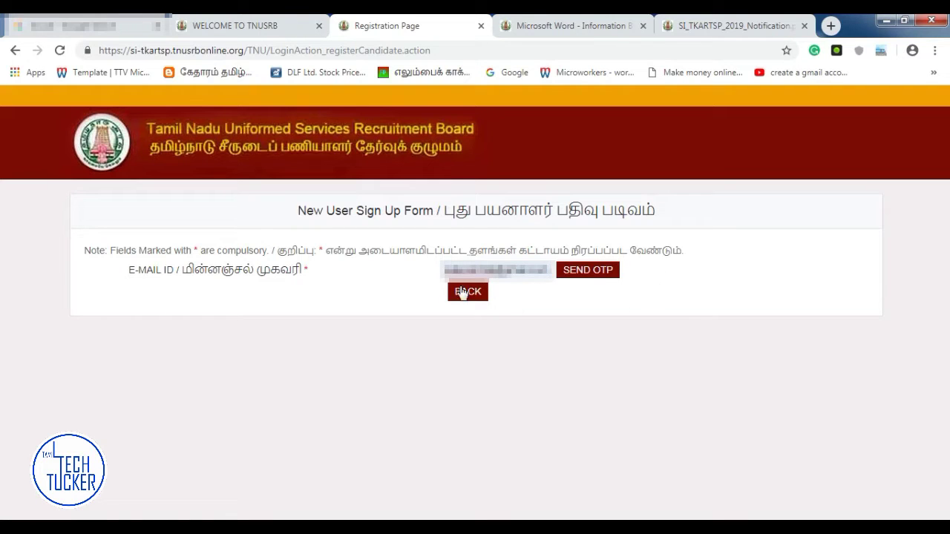
click(600, 273)
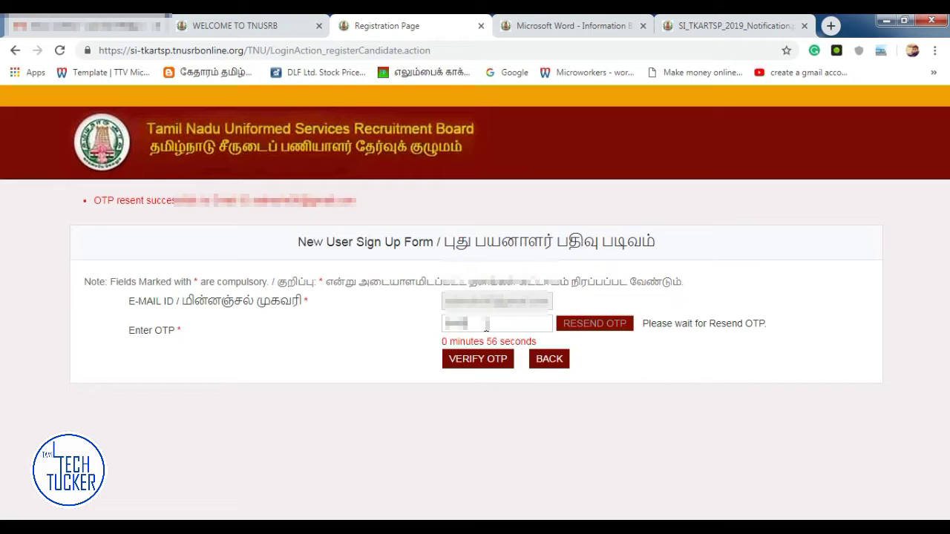
text(0)
click(490, 360)
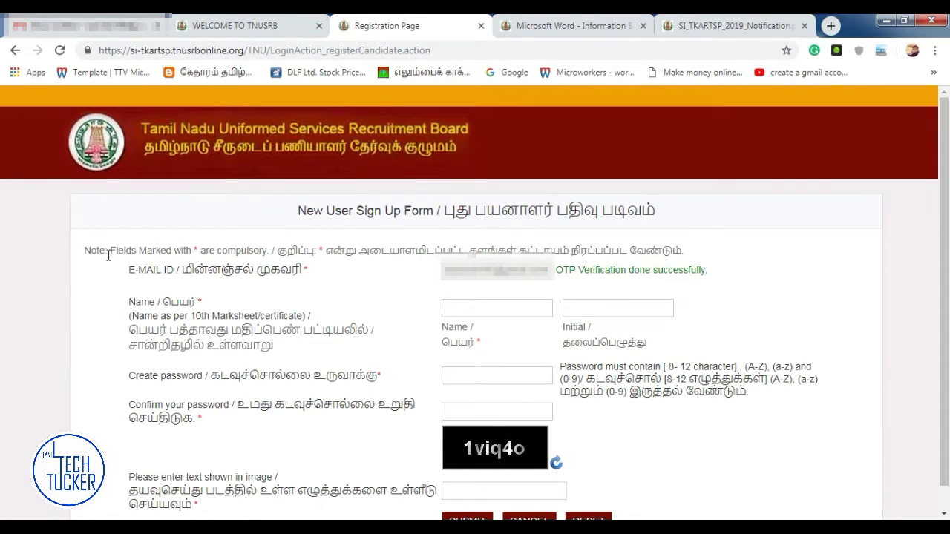
Enter the candidate's name and initial in the sign-up form and create the account password
scroll(943, 148, down, 1)
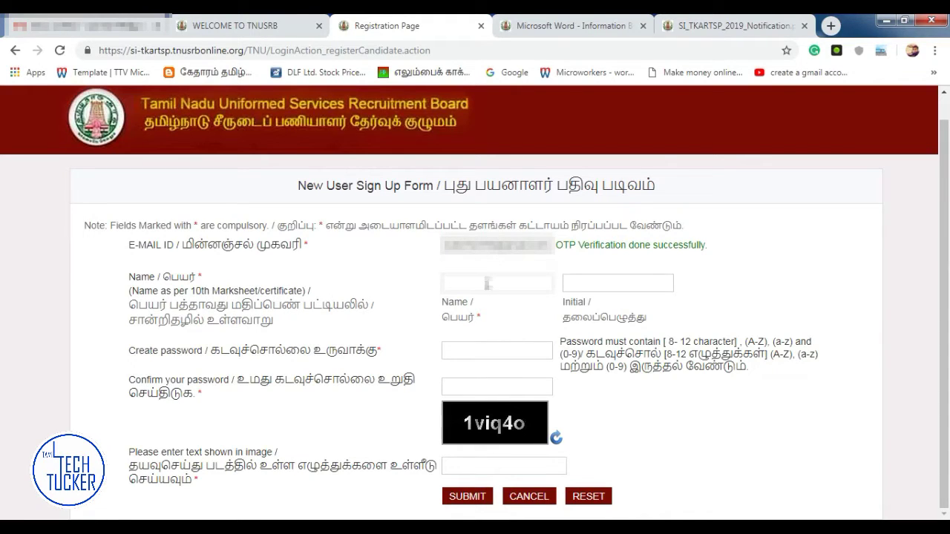
click(487, 283)
text(••••••••)
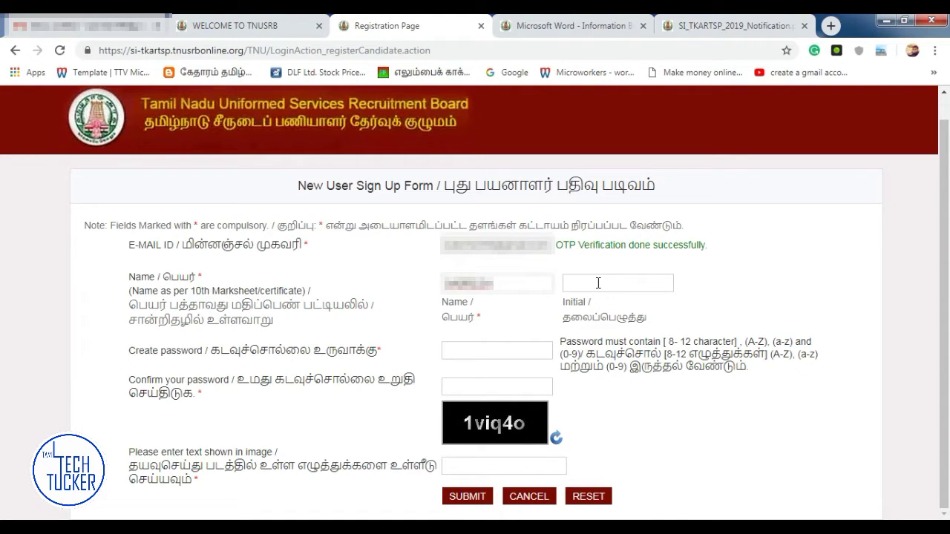
click(598, 282)
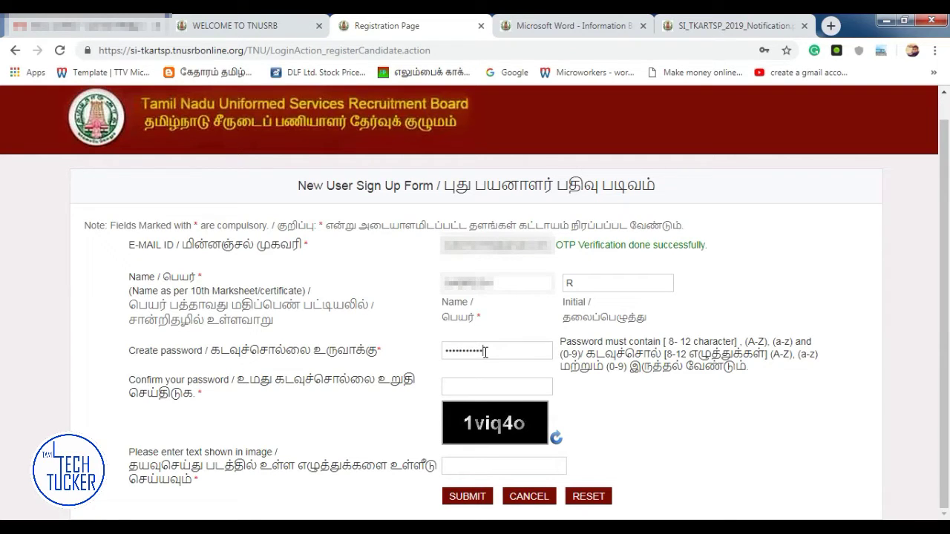
Confirm the account password, enter the captcha text shown in the image and submit the sign-up form
click(456, 387)
text(•••••••)
click(469, 462)
text(1viq4o)
click(470, 504)
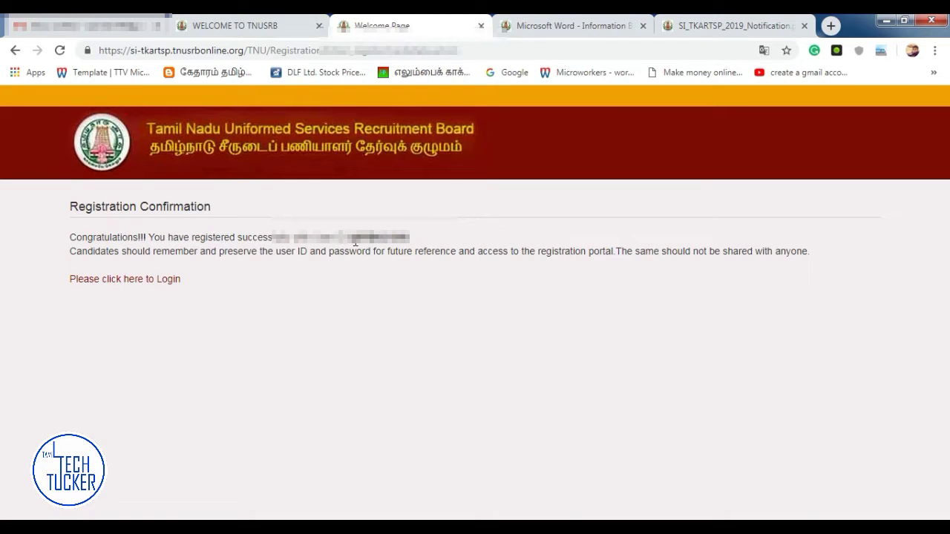
Examine the registration confirmation for the user ID and the note about preserving the login details
drag(412, 238, 347, 237)
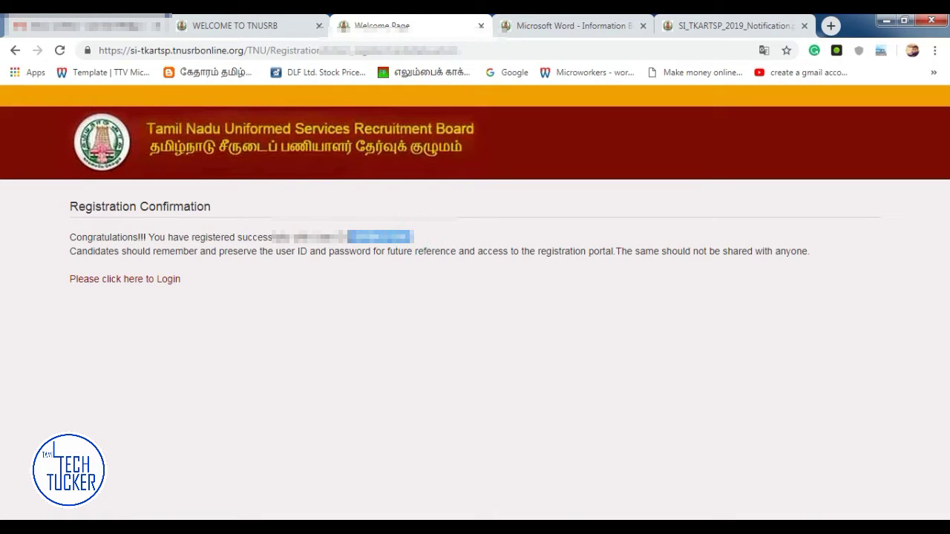
click(346, 252)
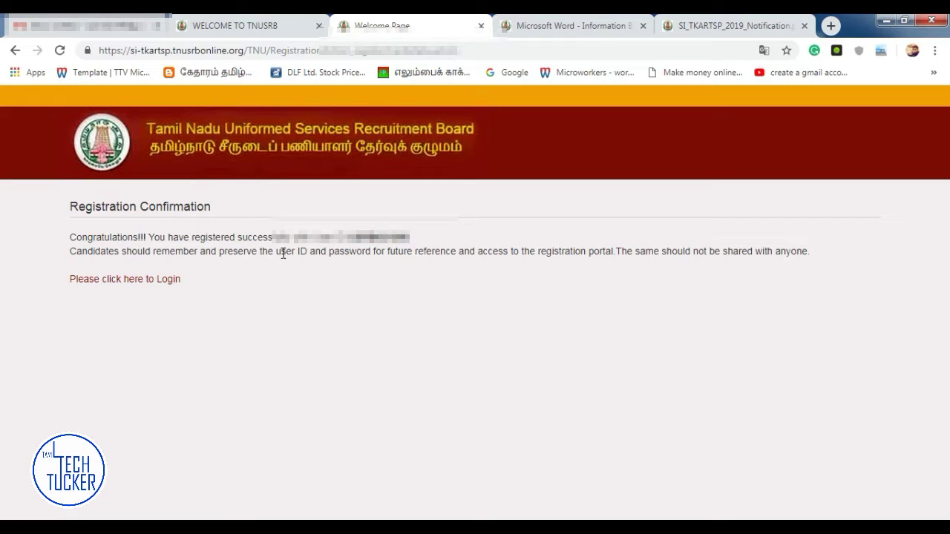
drag(276, 253, 372, 252)
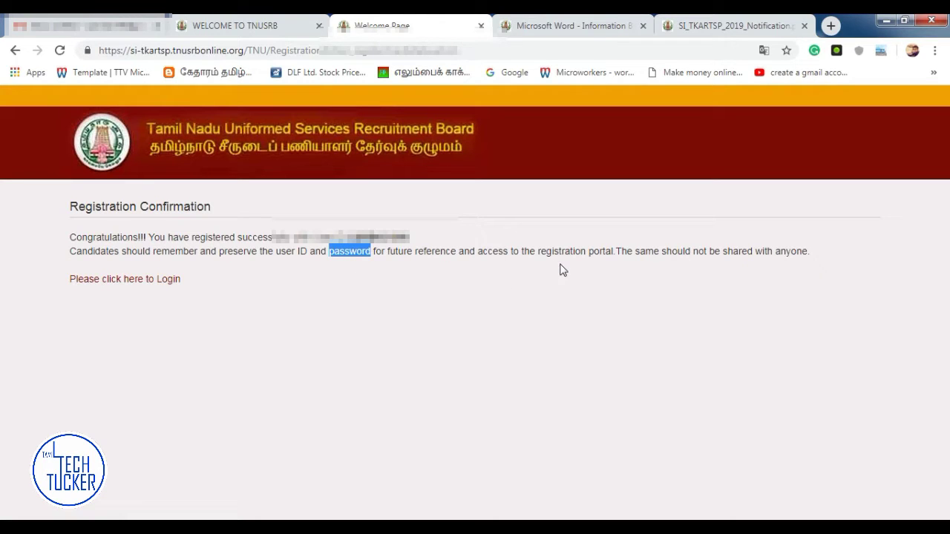
drag(604, 251, 542, 252)
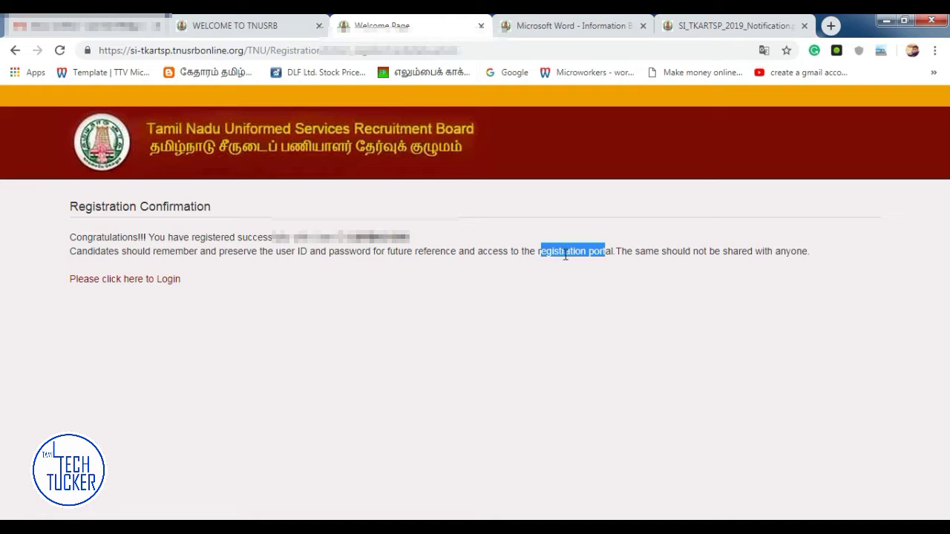
drag(276, 251, 365, 255)
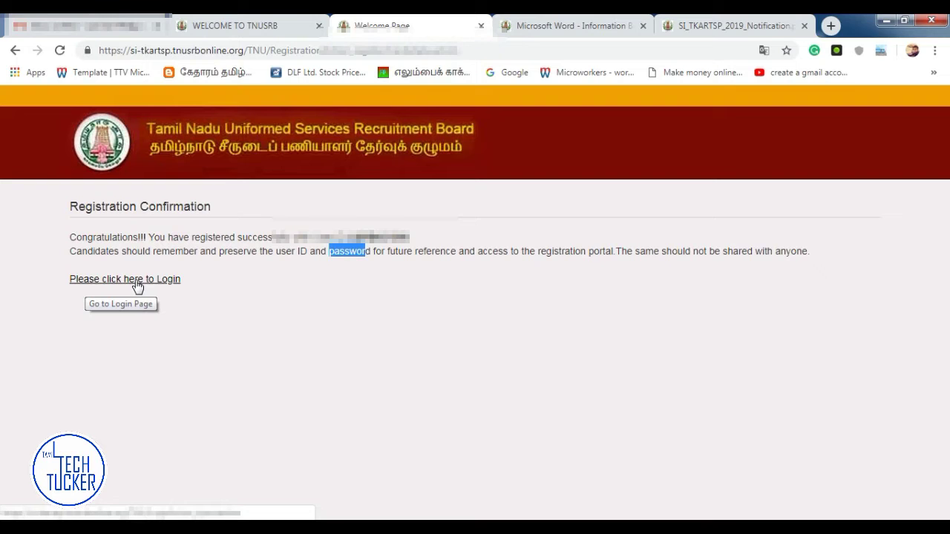
Go to the login page and log in with the candidate's user ID and password
click(135, 279)
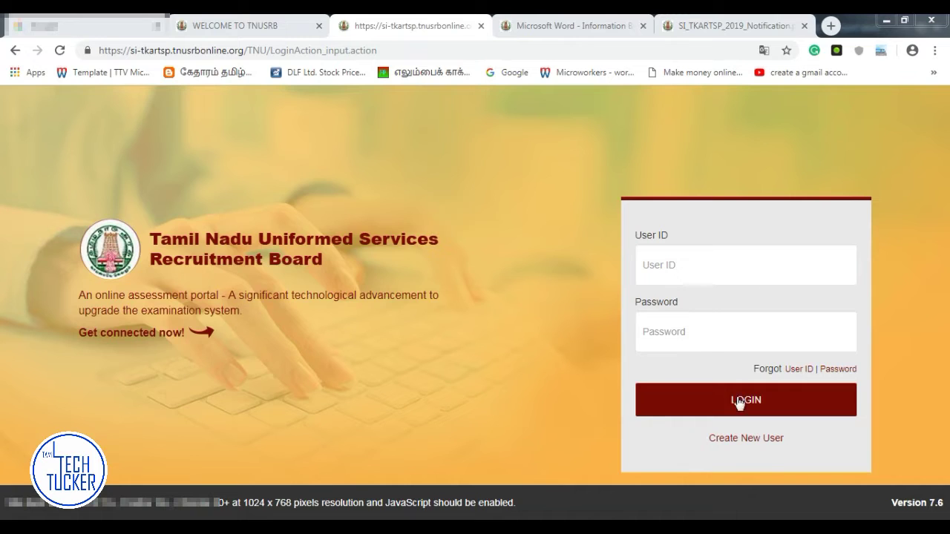
click(731, 267)
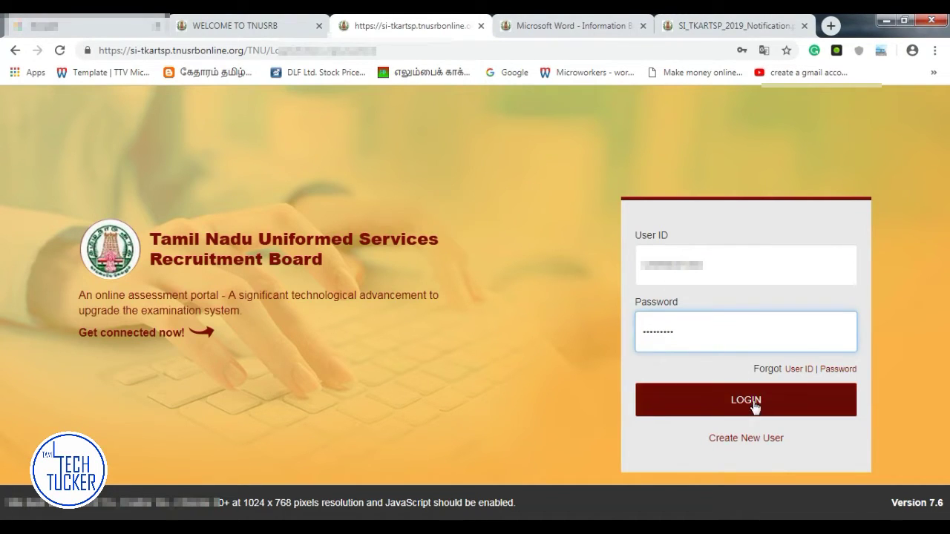
click(752, 402)
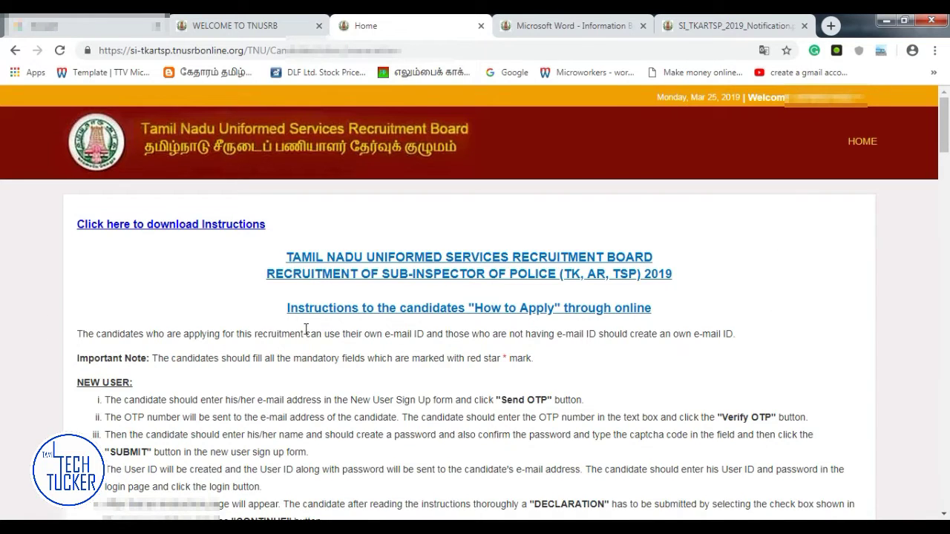
Open the downloadable "How to Apply" instructions, skim the document and return to the Home page
click(214, 227)
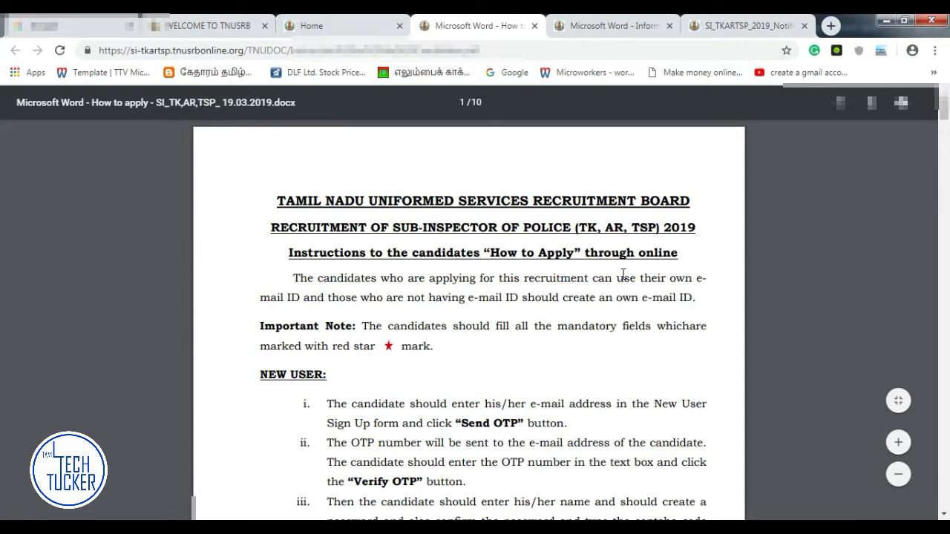
scroll(519, 297, down, 10)
scroll(402, 325, up, 10)
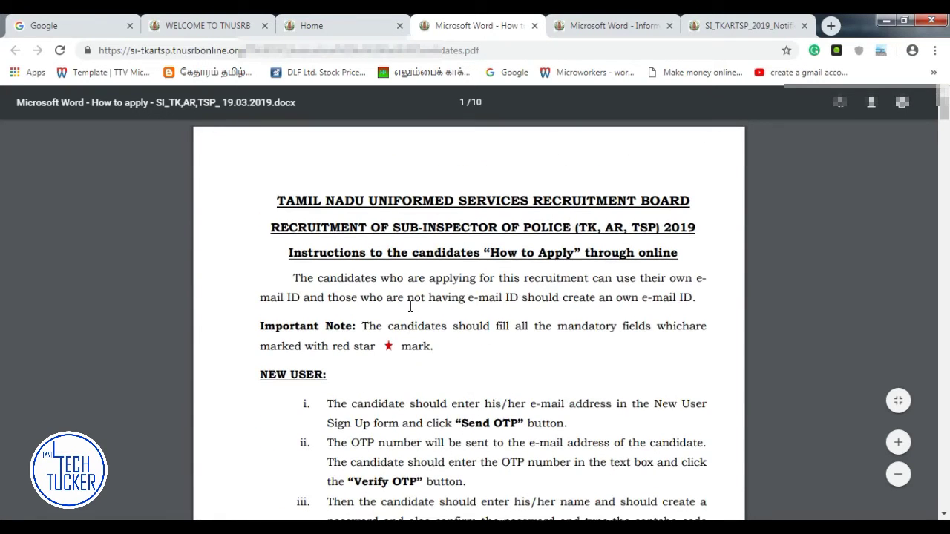
click(304, 26)
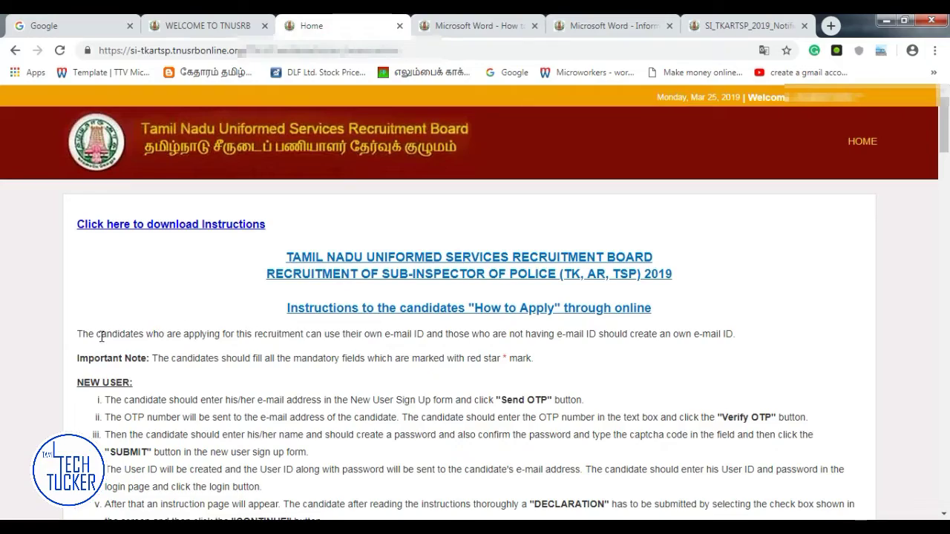
Read the online application instructions on the Home page, including the new user and personal details sections
drag(98, 335, 578, 449)
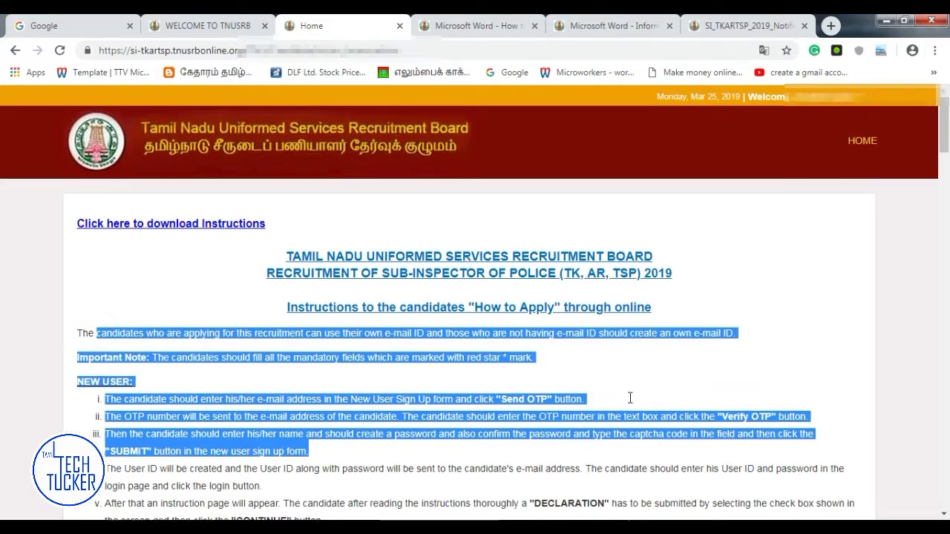
scroll(630, 399, down, 8)
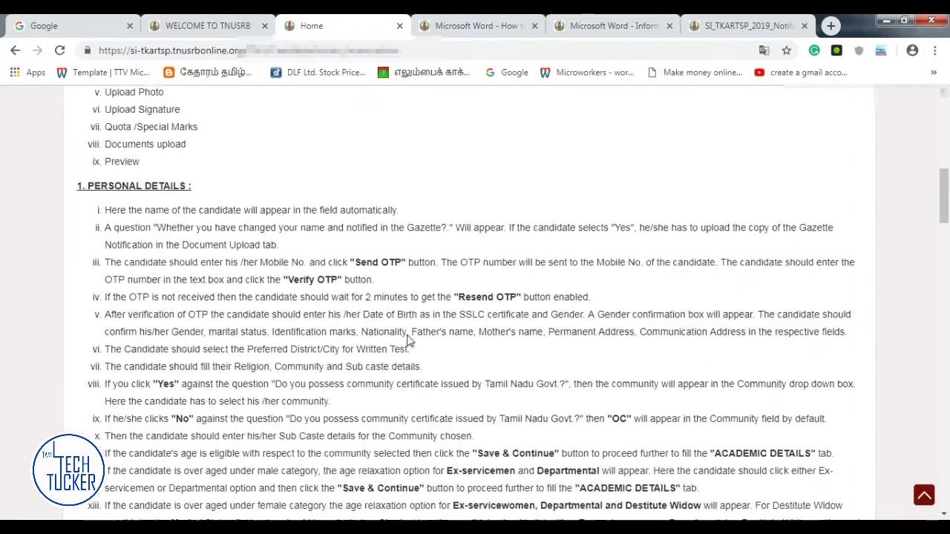
scroll(407, 341, down, 4)
scroll(409, 339, down, 2)
scroll(409, 343, up, 7)
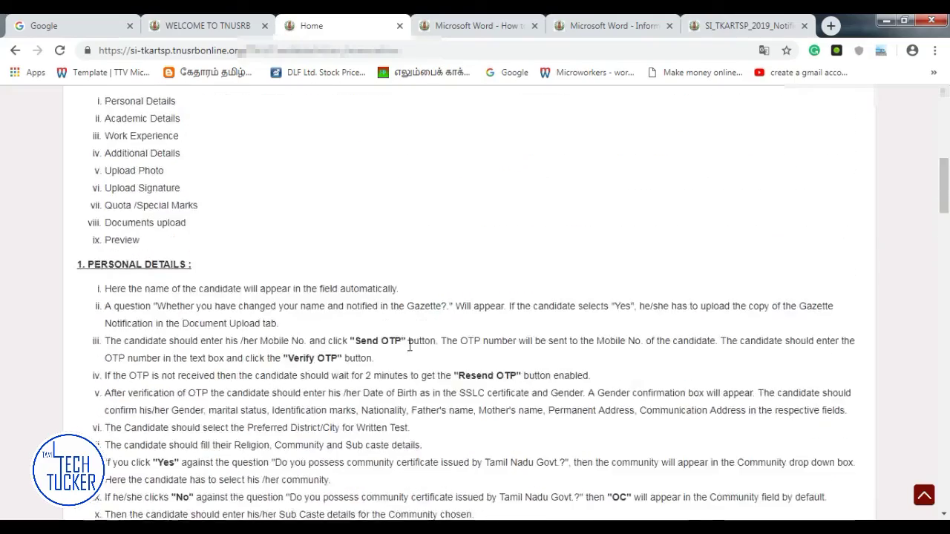
Skim the "How to Apply" PDF once more, down to its Personal Details section, and return to the Home page
scroll(409, 345, up, 4)
scroll(411, 289, up, 2)
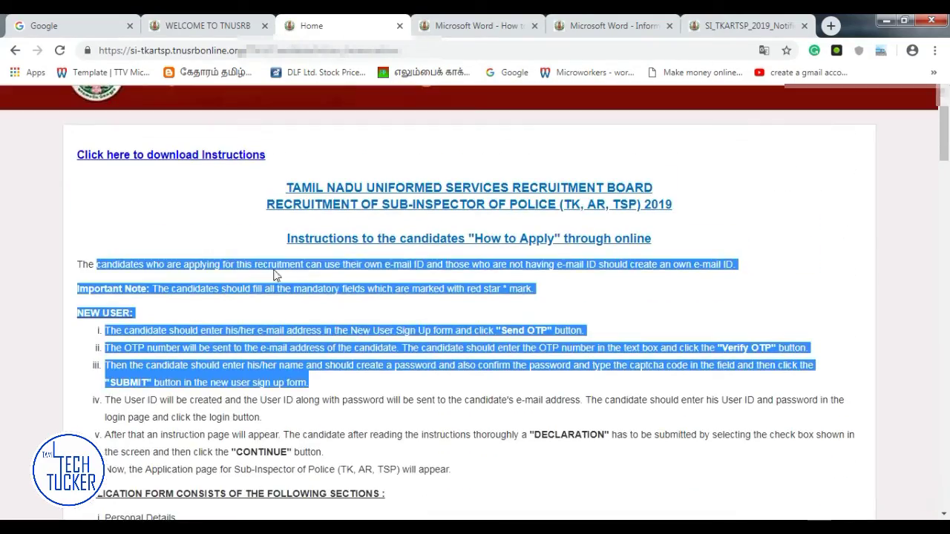
click(273, 275)
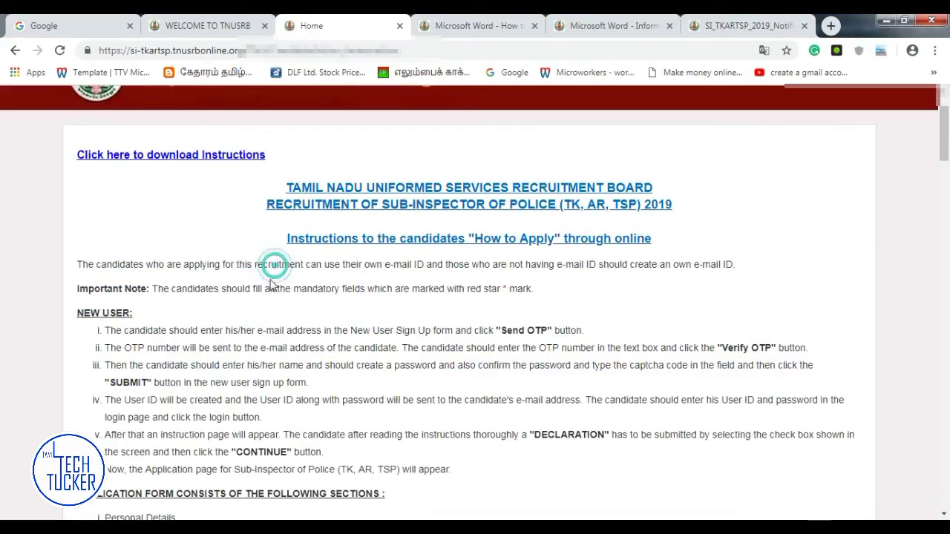
click(470, 26)
scroll(550, 391, down, 10)
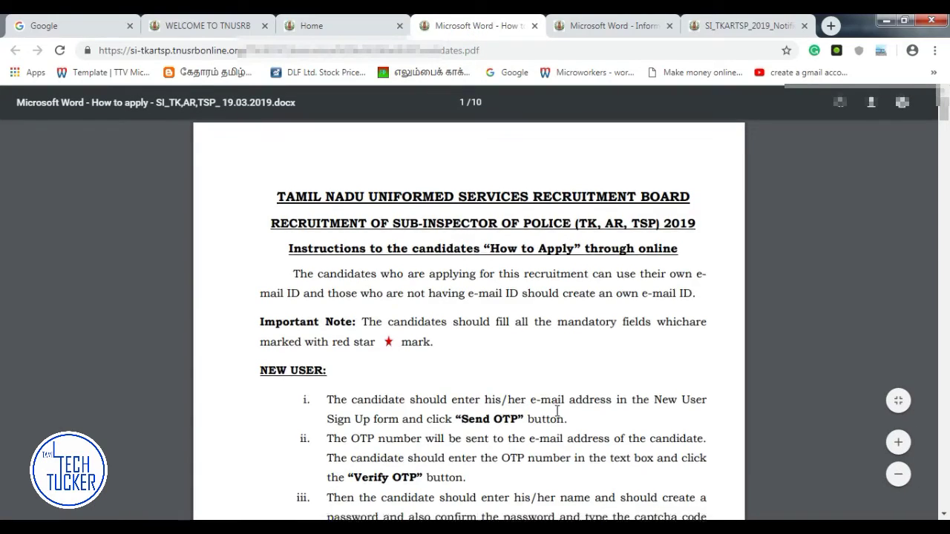
scroll(555, 410, down, 2)
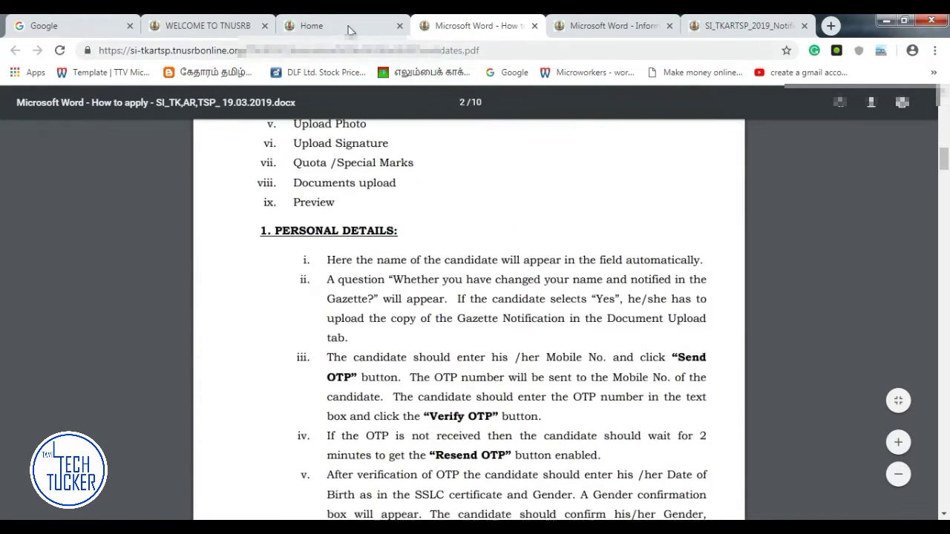
key(ctrl+shift+Tab)
Go through the remaining Home page instructions, accept the Declaration and continue to the application form
scroll(544, 369, down, 2)
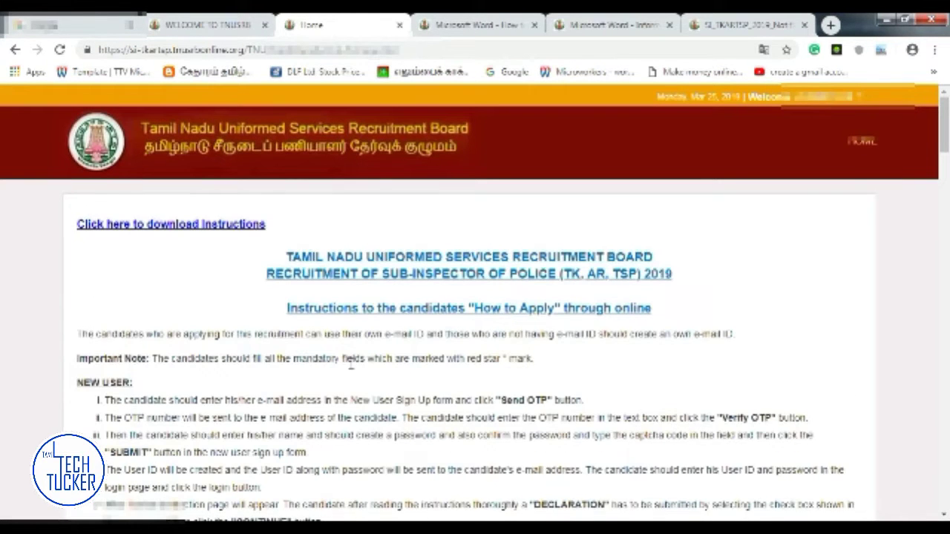
scroll(545, 371, down, 3)
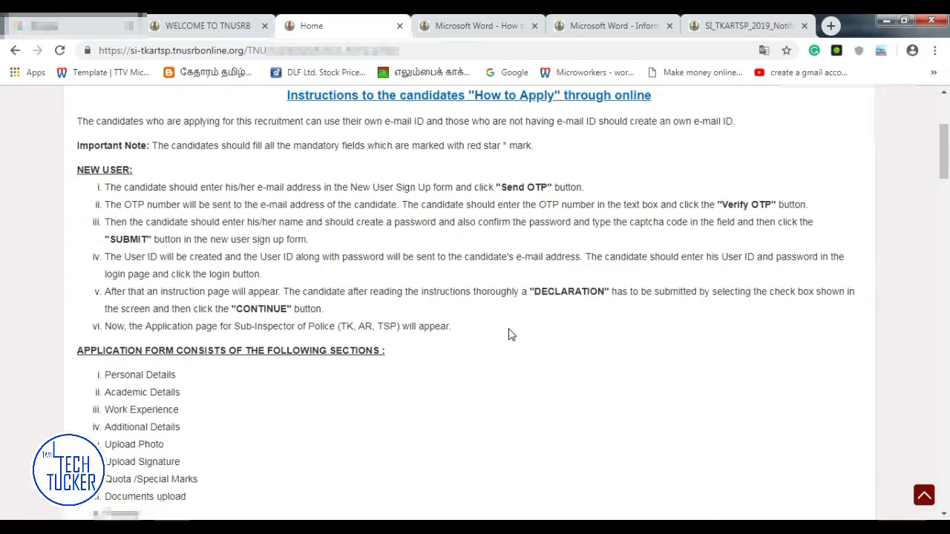
scroll(509, 333, down, 5)
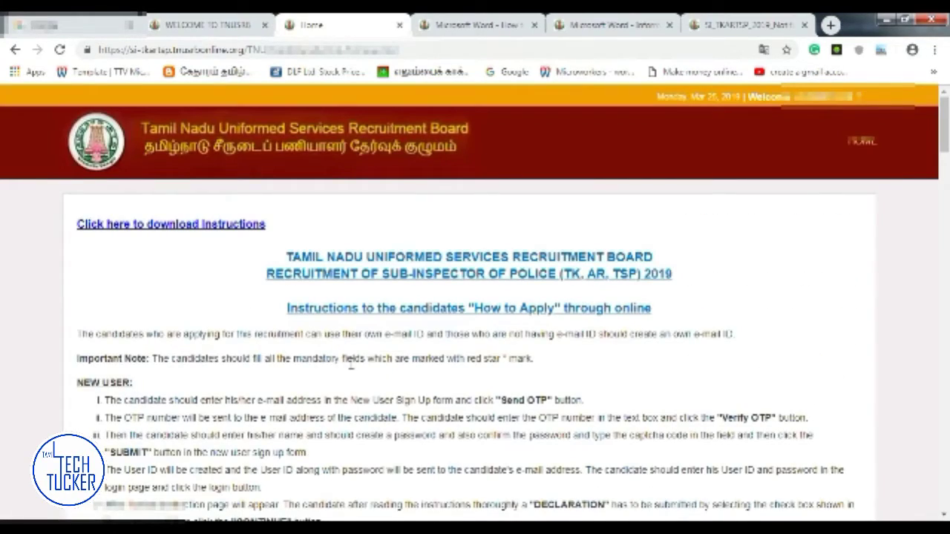
scroll(510, 333, down, 20)
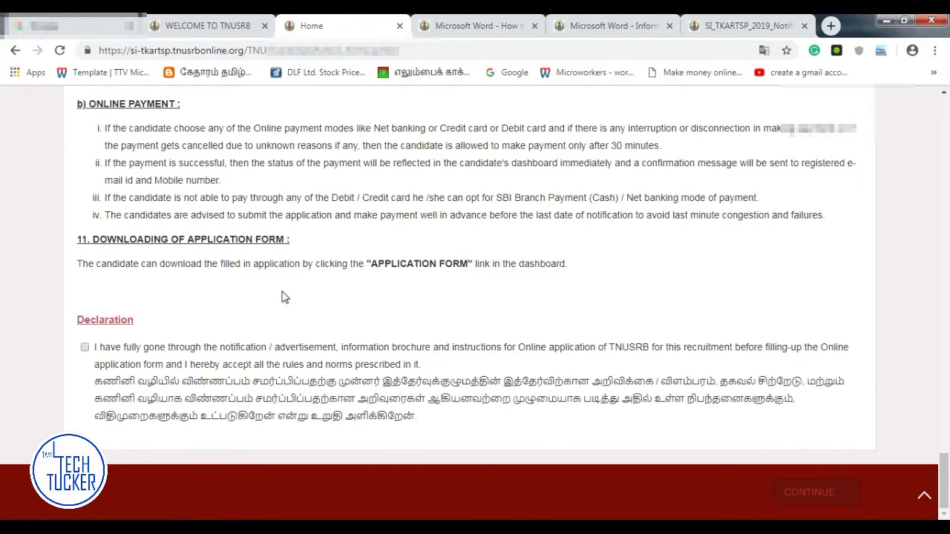
click(84, 349)
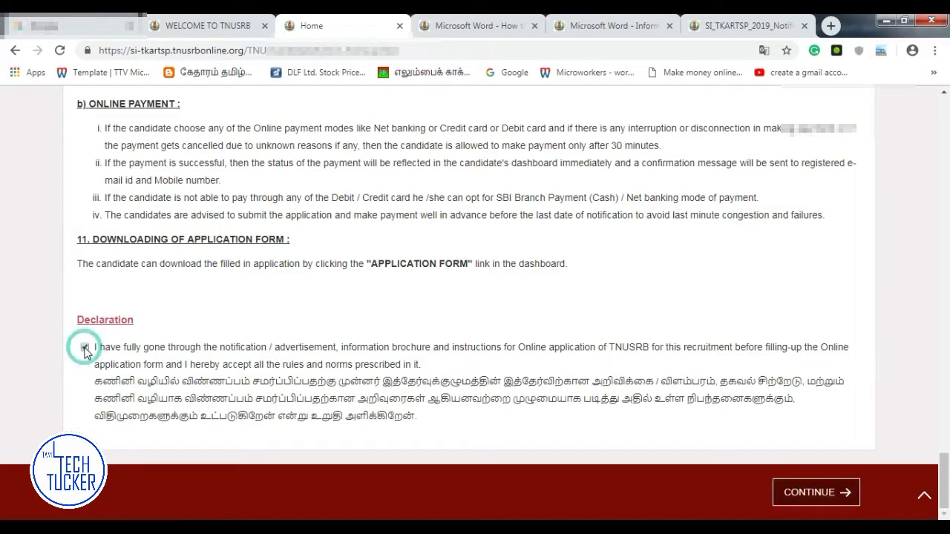
click(813, 495)
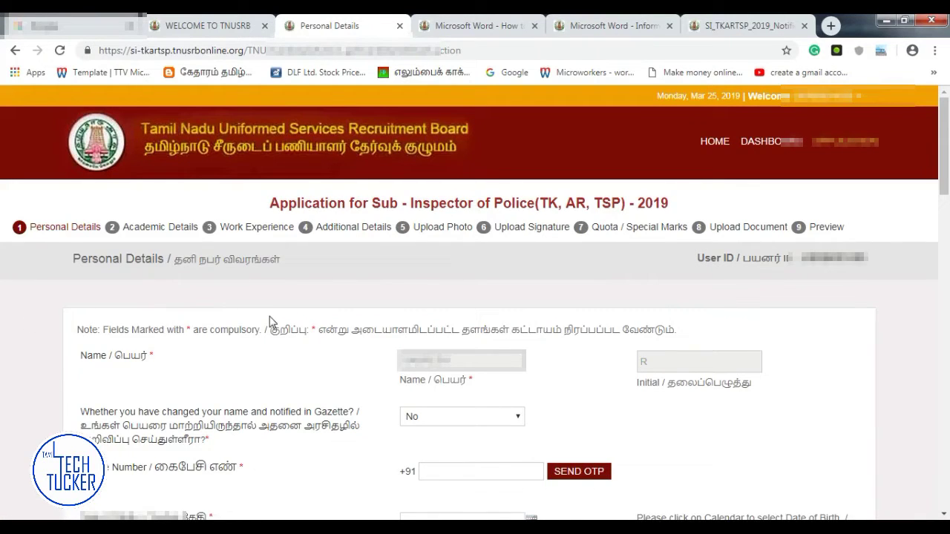
Answer No to the Gazette name-change question, enter the candidate's mobile number and verify it with the OTP
scroll(134, 154, down, 3)
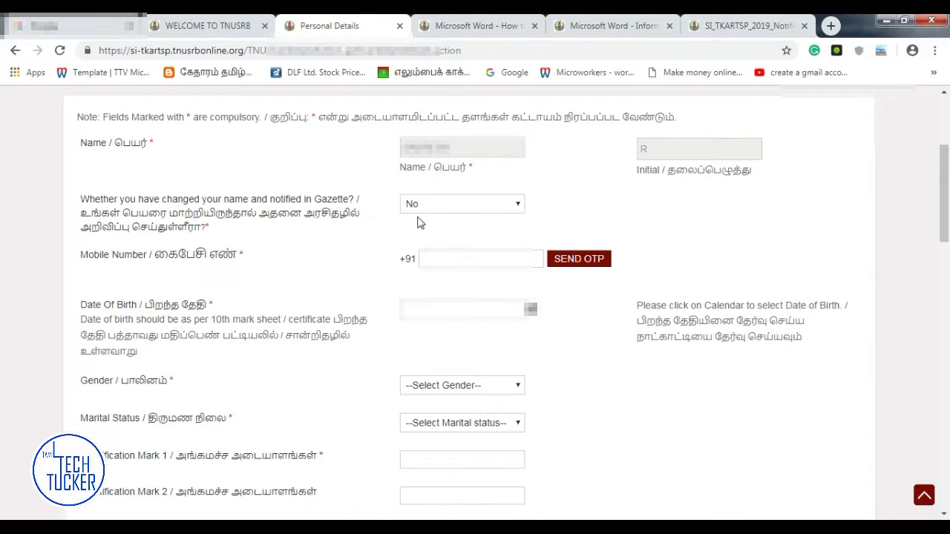
click(445, 204)
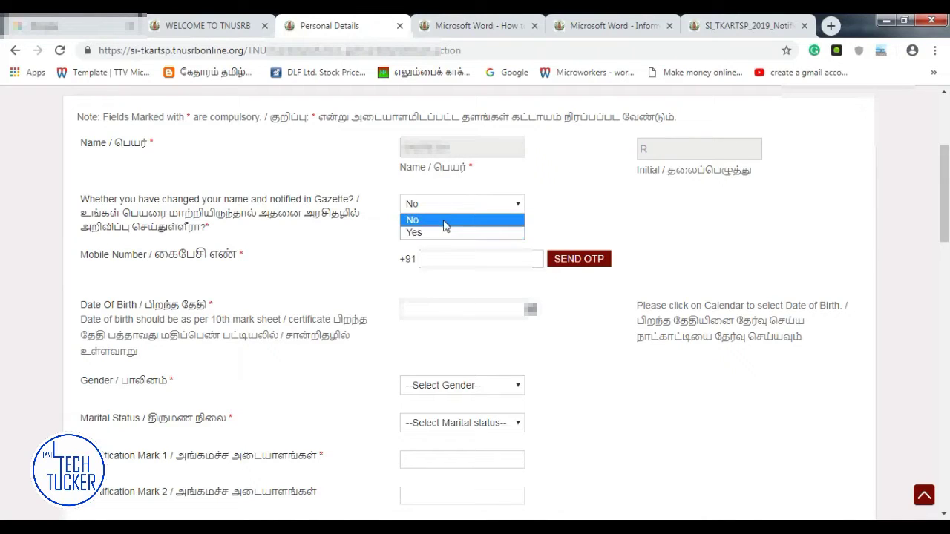
click(446, 221)
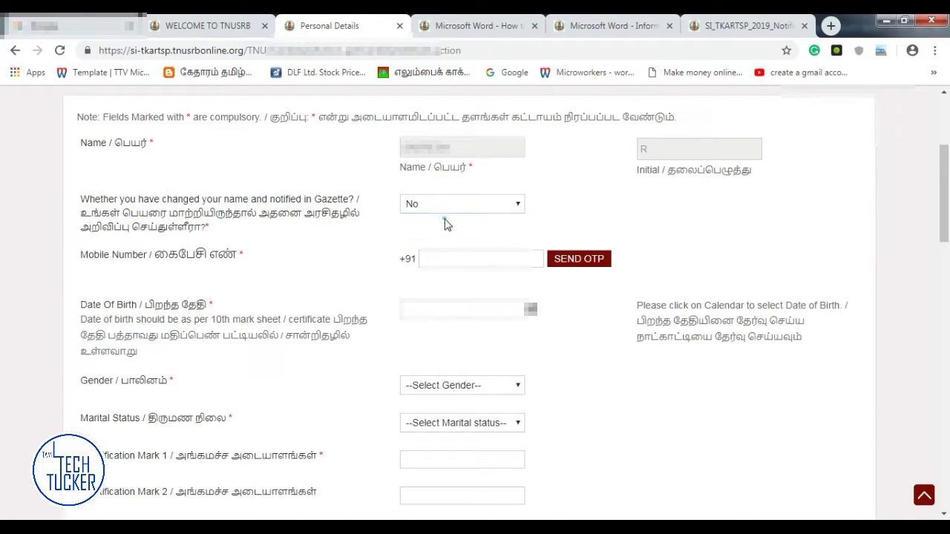
click(582, 212)
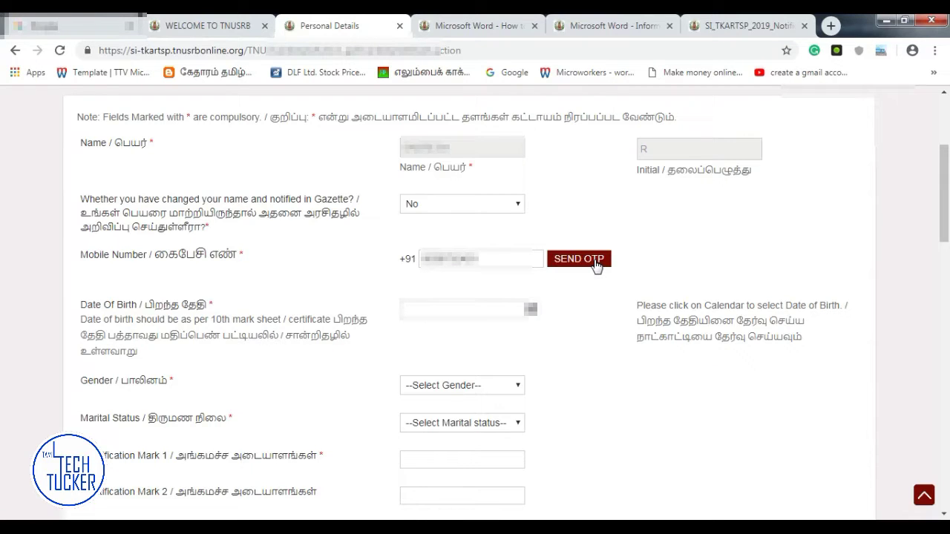
click(595, 265)
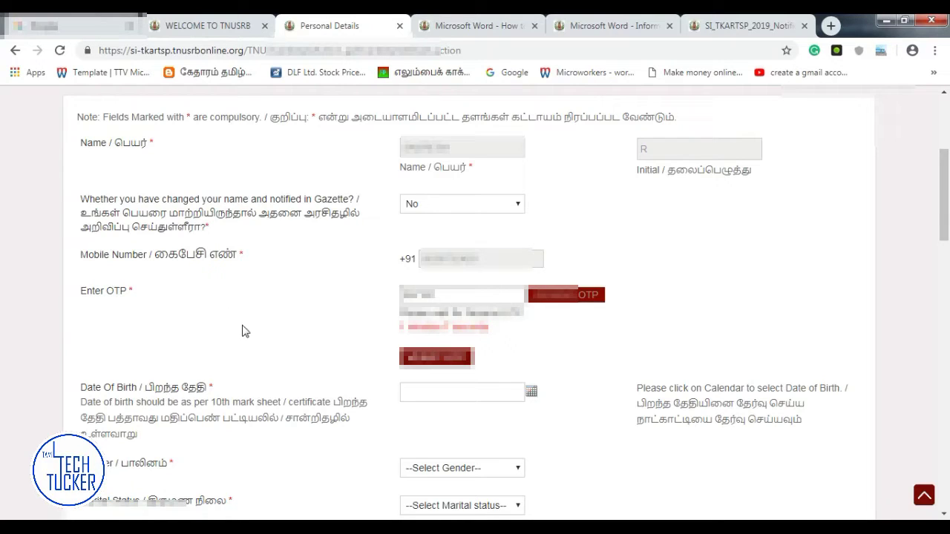
click(451, 360)
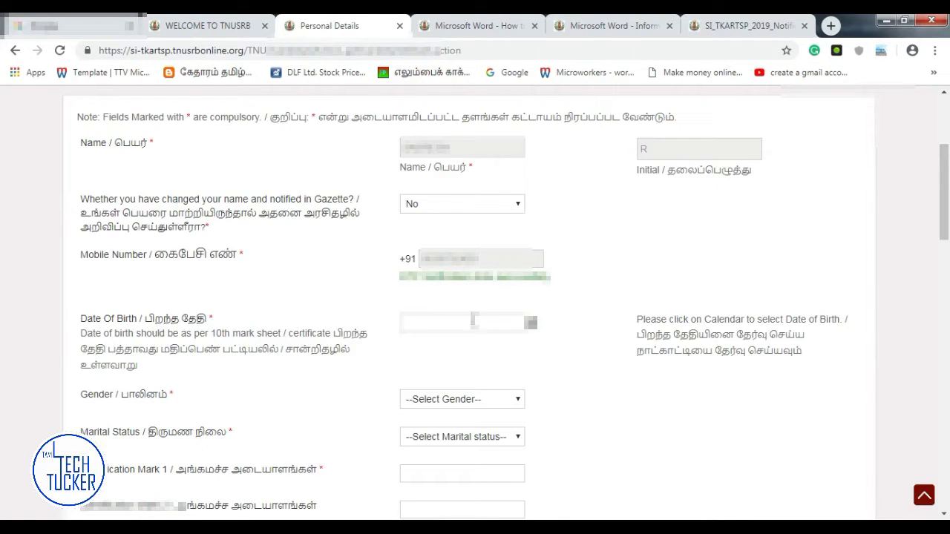
Enter the candidate's date of birth, set the gender to Male and confirm the gender selection
scroll(441, 326, down, 2)
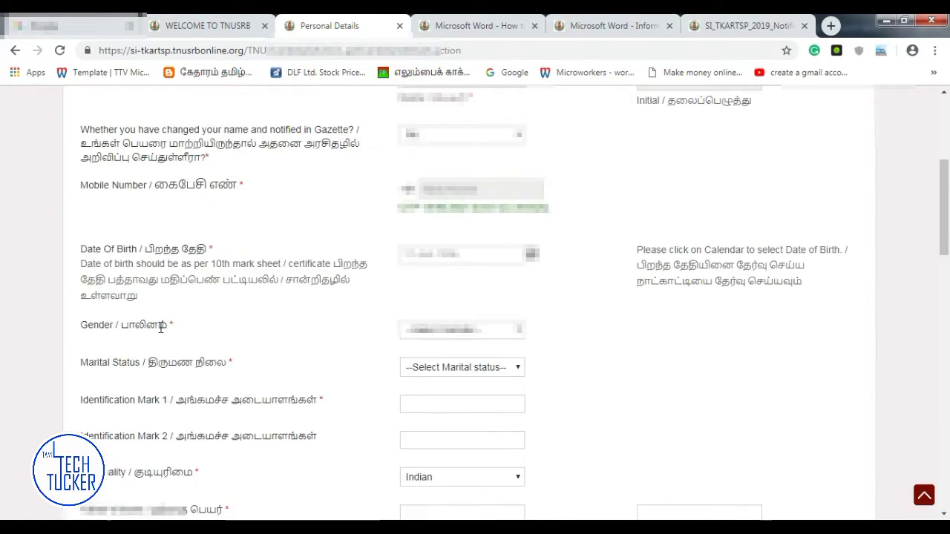
click(479, 331)
click(442, 359)
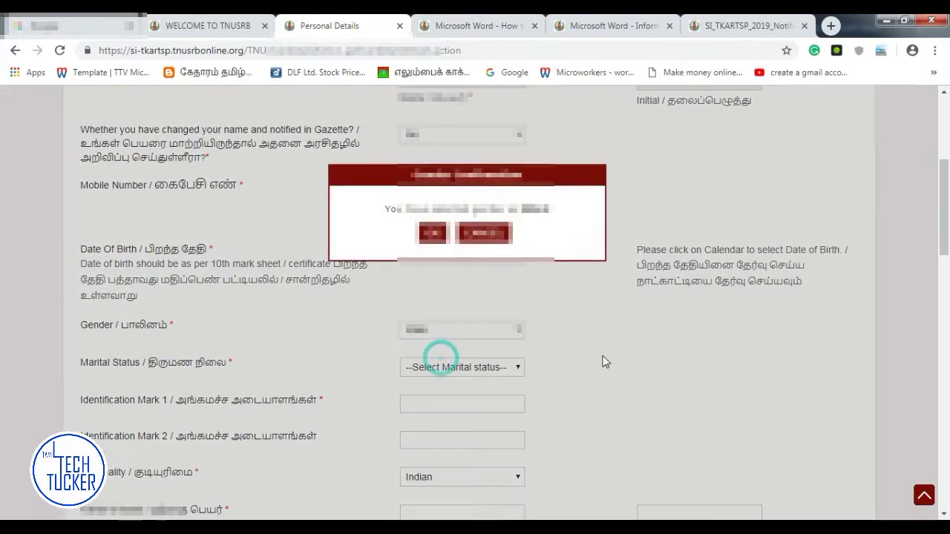
click(433, 233)
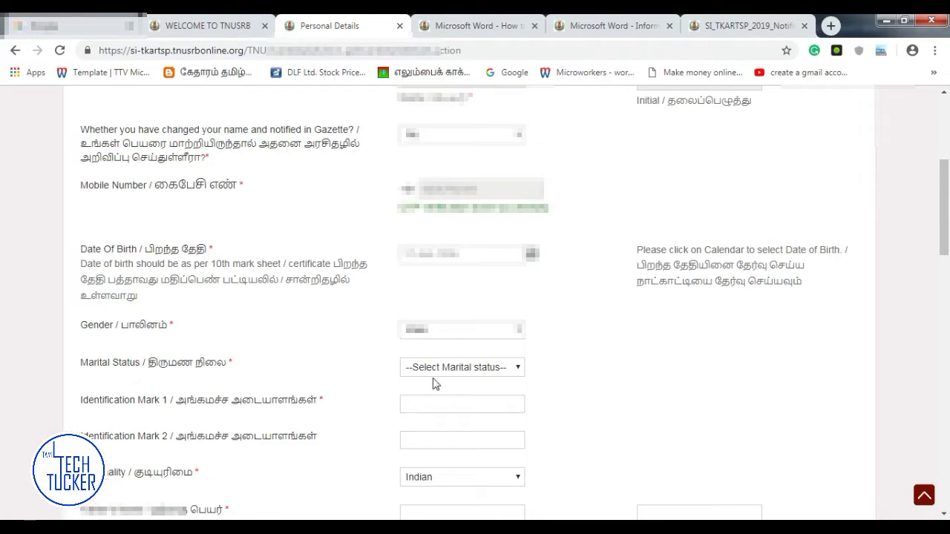
Set marital status to Single and enter identification marks "a scare on the left eye brow" and "a mole in the right hand middle finger"
click(457, 368)
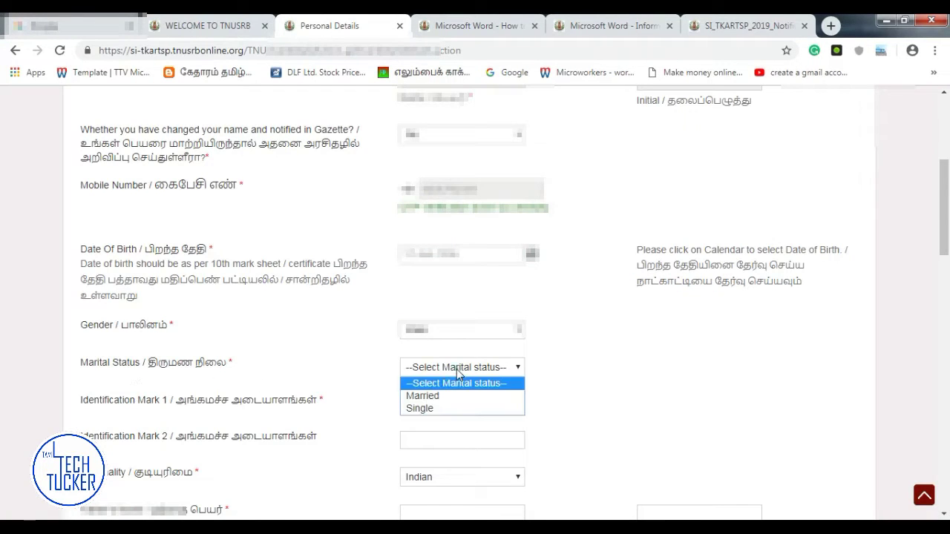
click(434, 409)
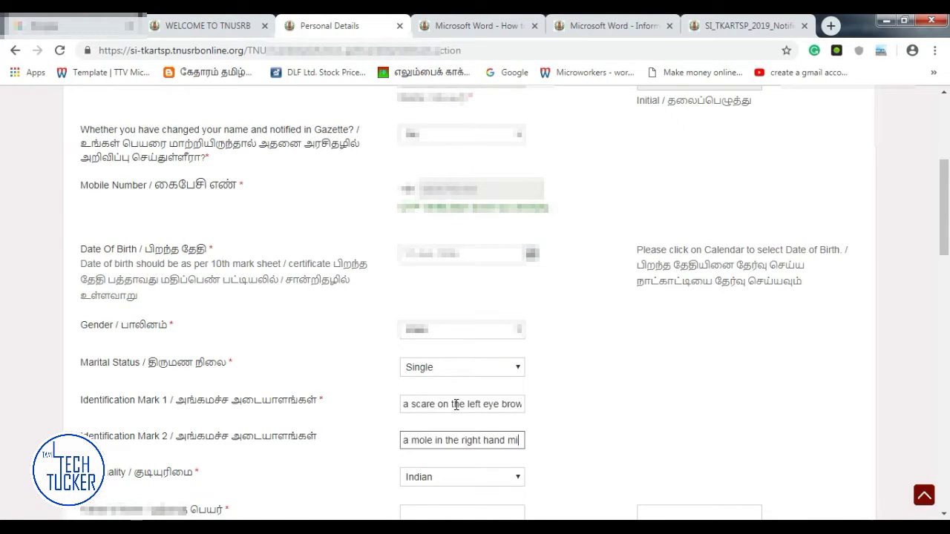
text(ddle finger)
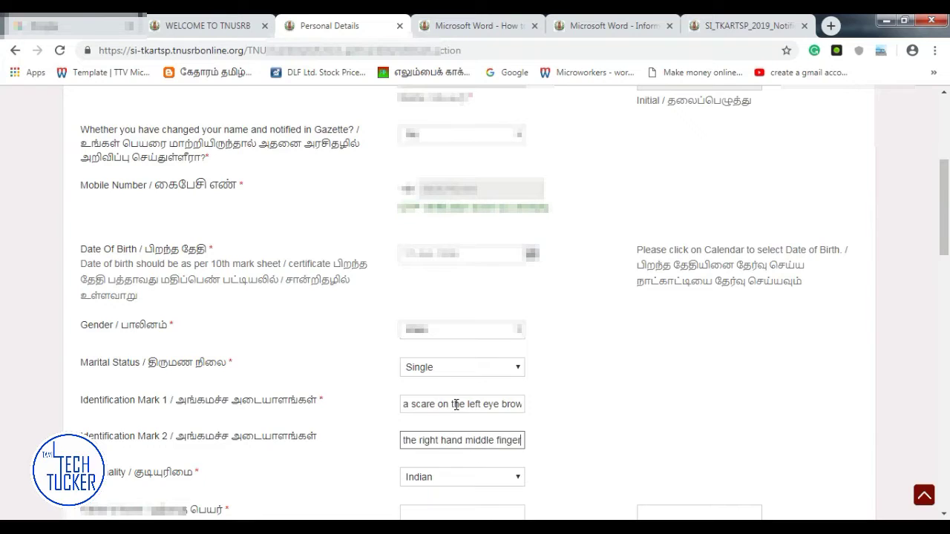
Check the available nationality options and keep Indian selected
scroll(124, 262, down, 2)
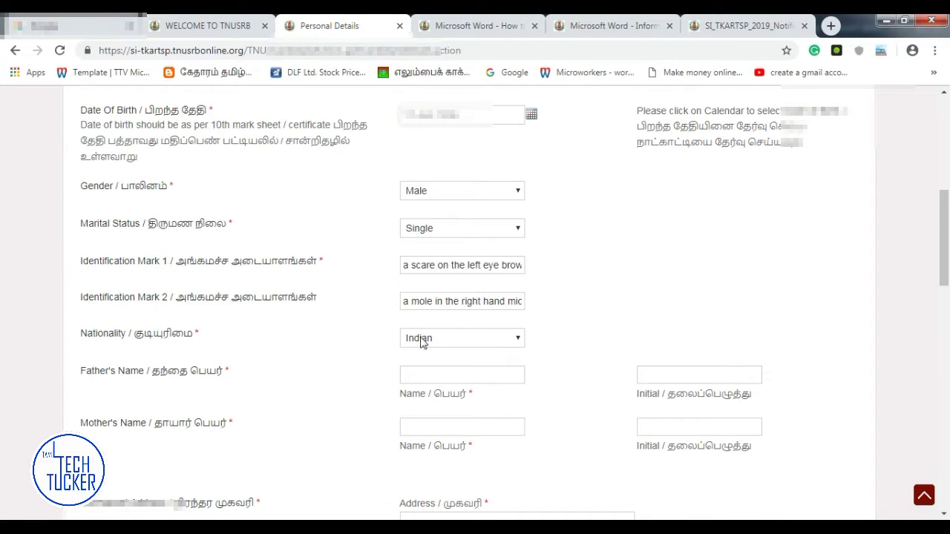
click(466, 340)
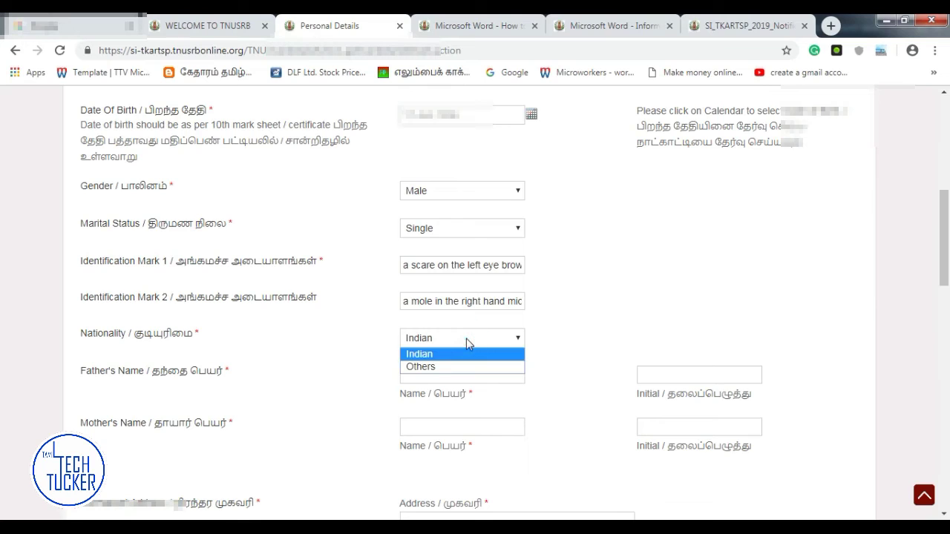
click(466, 339)
click(365, 349)
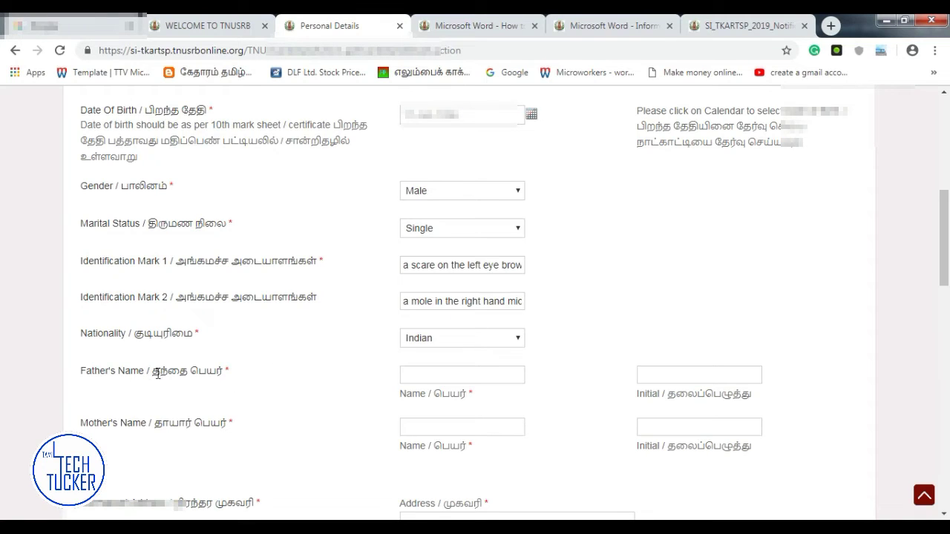
Enter the father's name and the mother's name, each with its initial
click(460, 379)
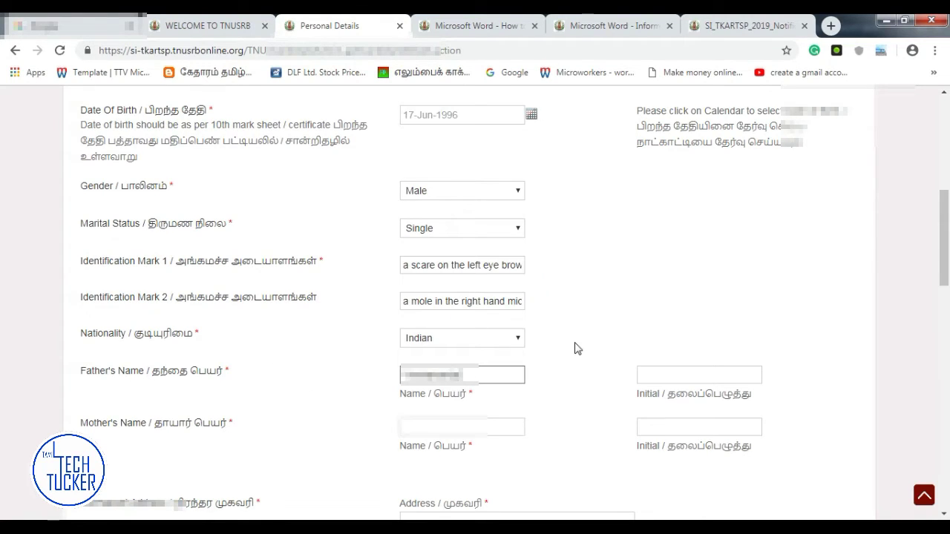
key(Tab)
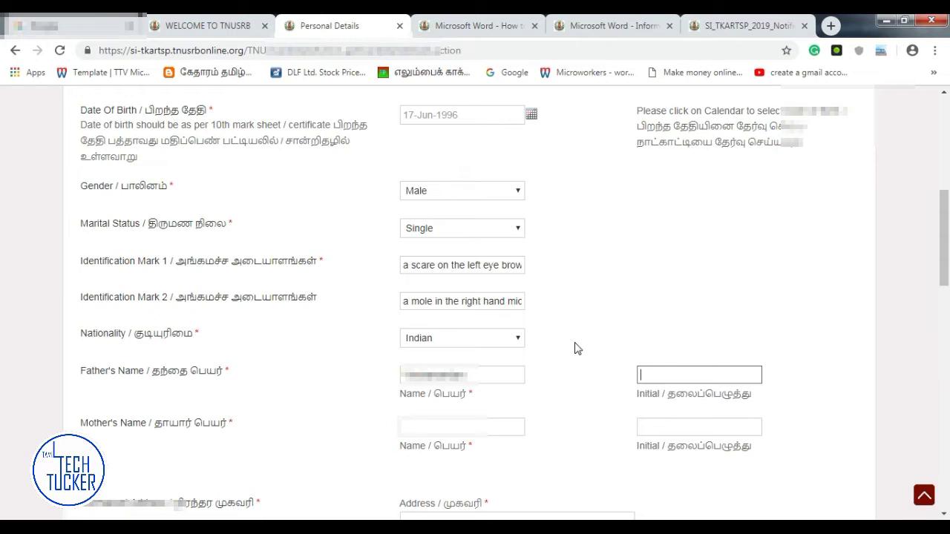
text(S)
key(Tab)
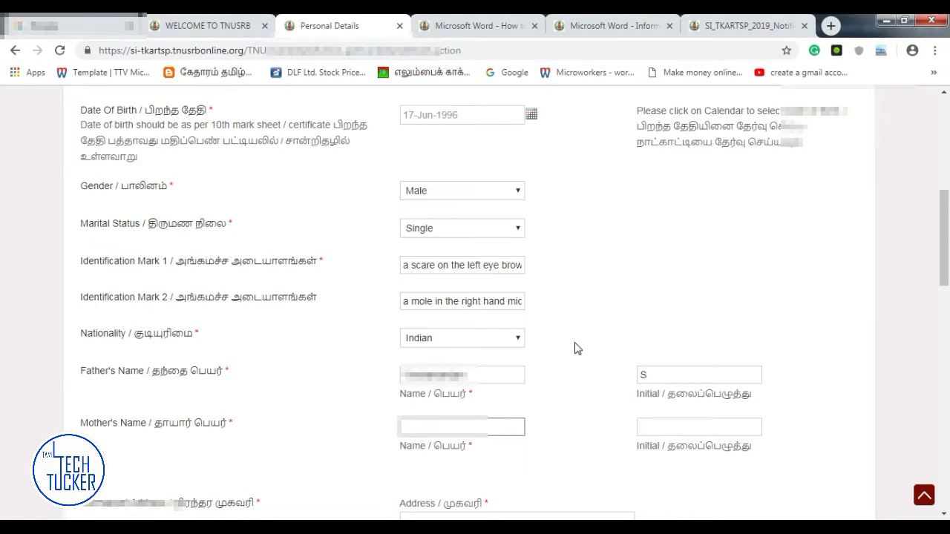
key(Tab)
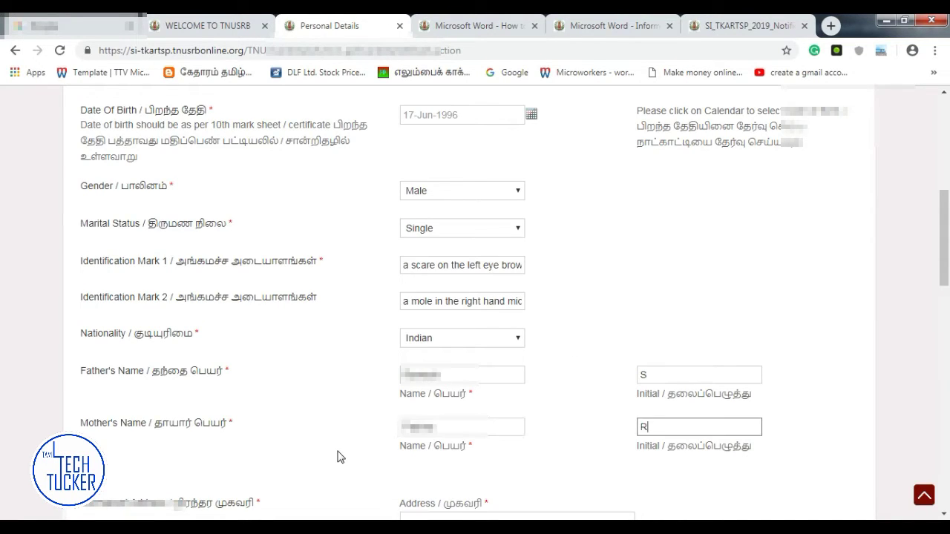
click(588, 438)
Complete the permanent address with state Tamil Nadu, the district and pincode, and select the police station with jurisdiction over the residence
drag(941, 228, 675, 303)
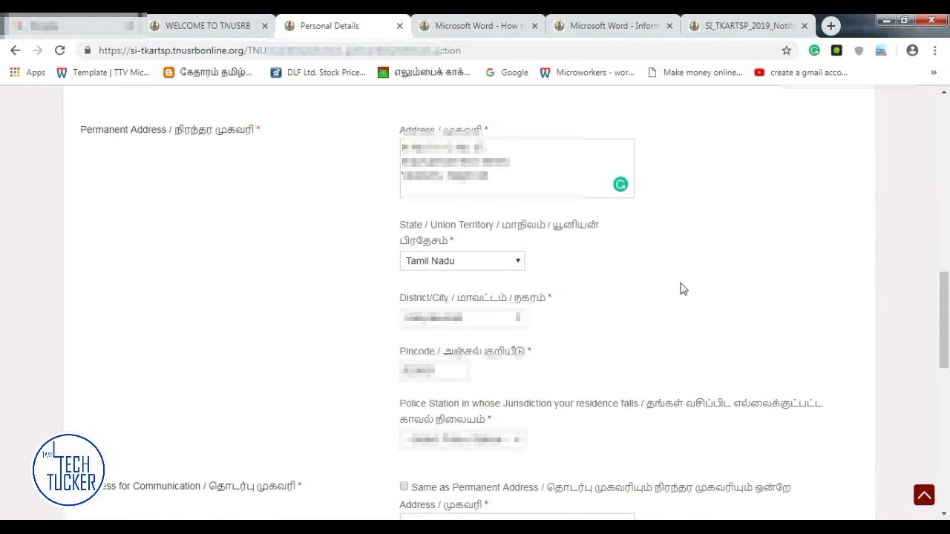
click(221, 267)
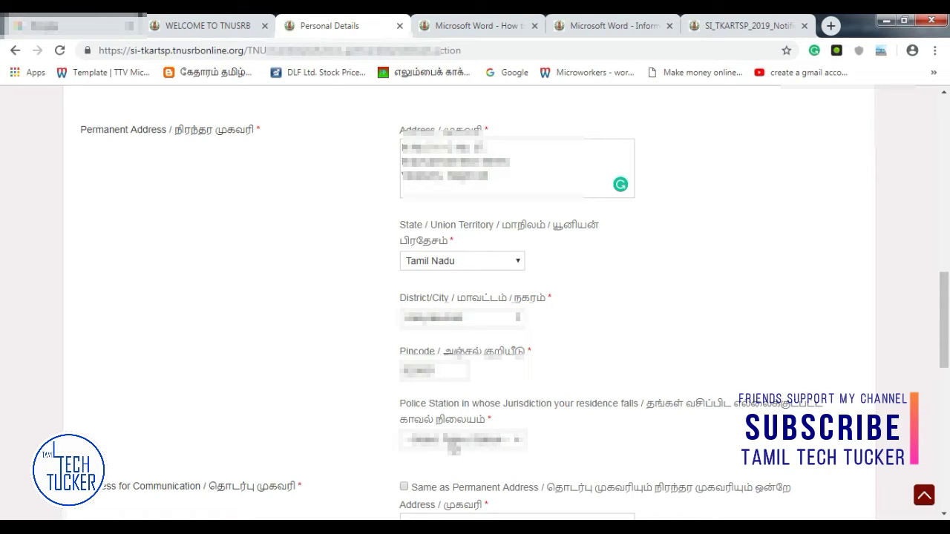
click(454, 441)
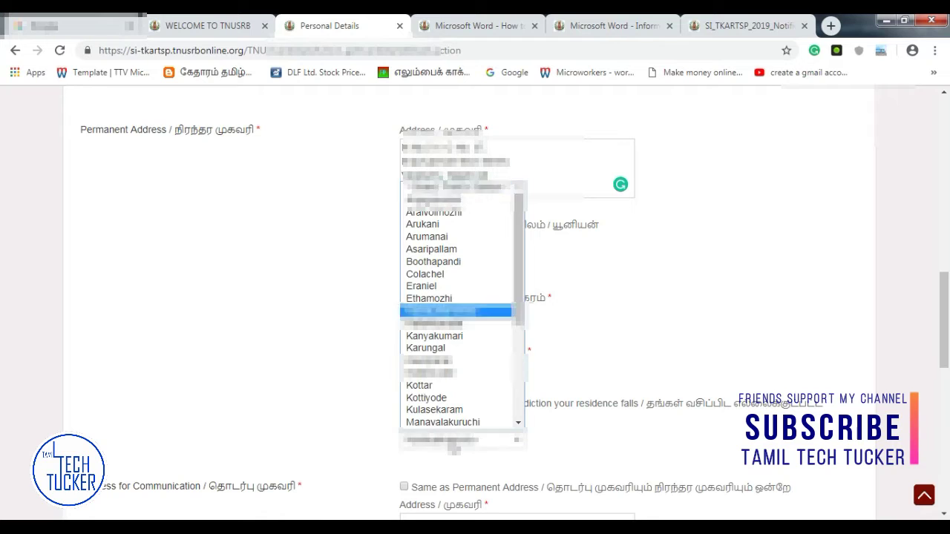
click(309, 342)
Mark the address for communication as the same as the permanent address
scroll(299, 171, down, 5)
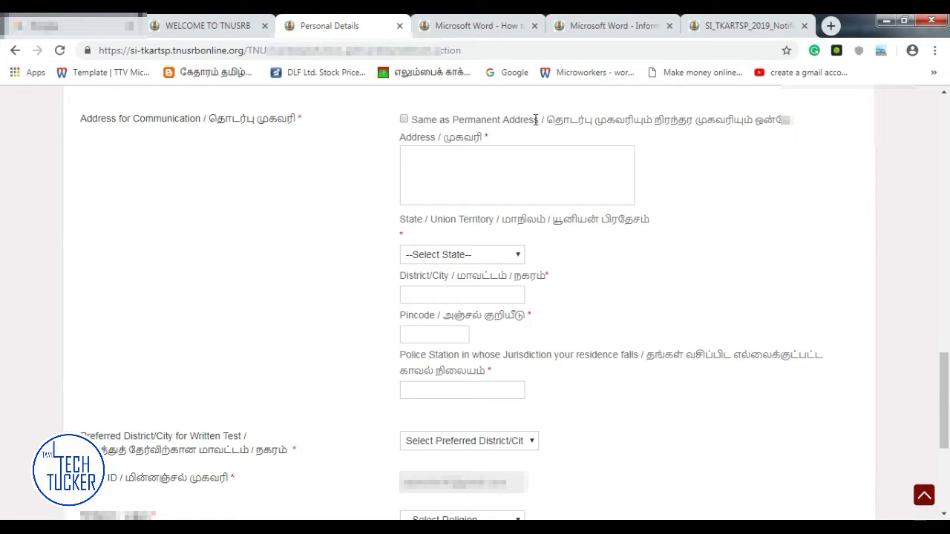
click(404, 120)
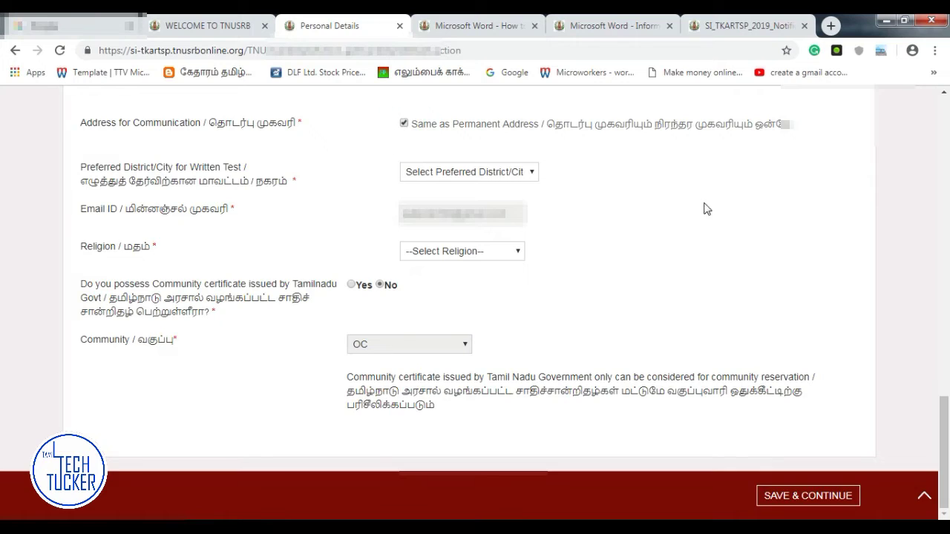
click(618, 222)
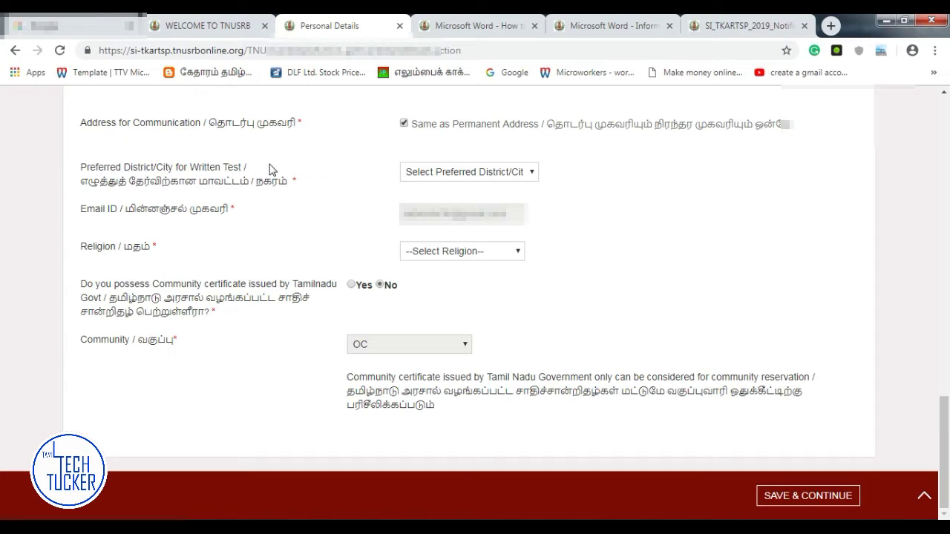
Set the preferred district for the written test to Kanyakumari and the religion to Hindu
click(442, 173)
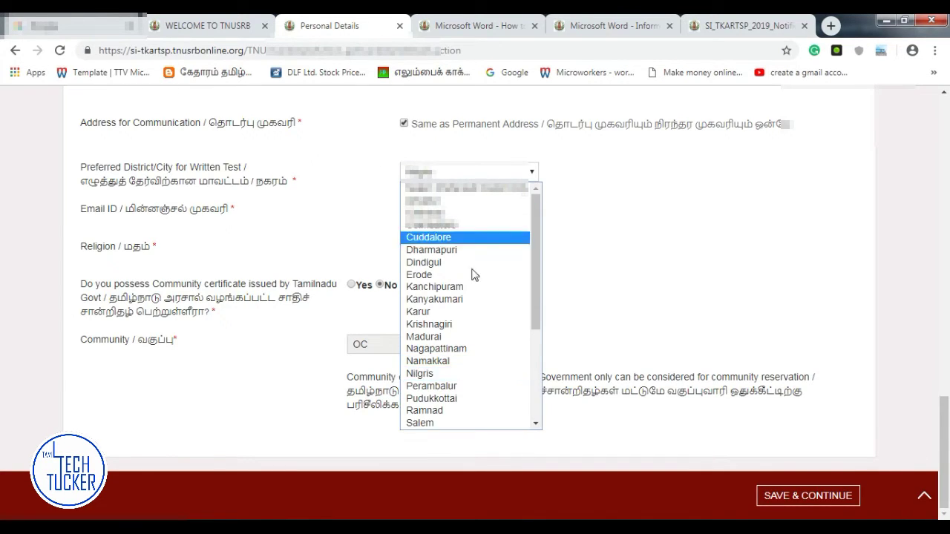
click(468, 298)
click(639, 221)
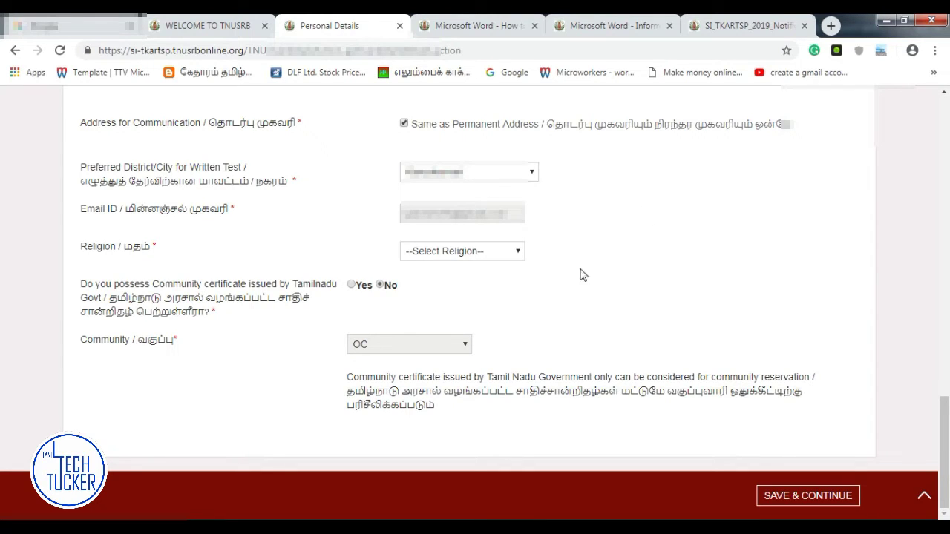
click(486, 256)
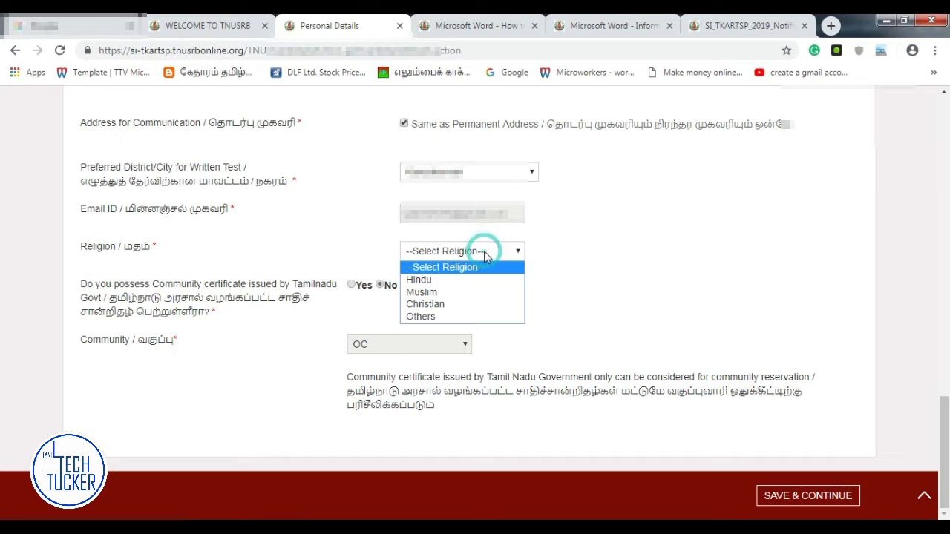
click(456, 281)
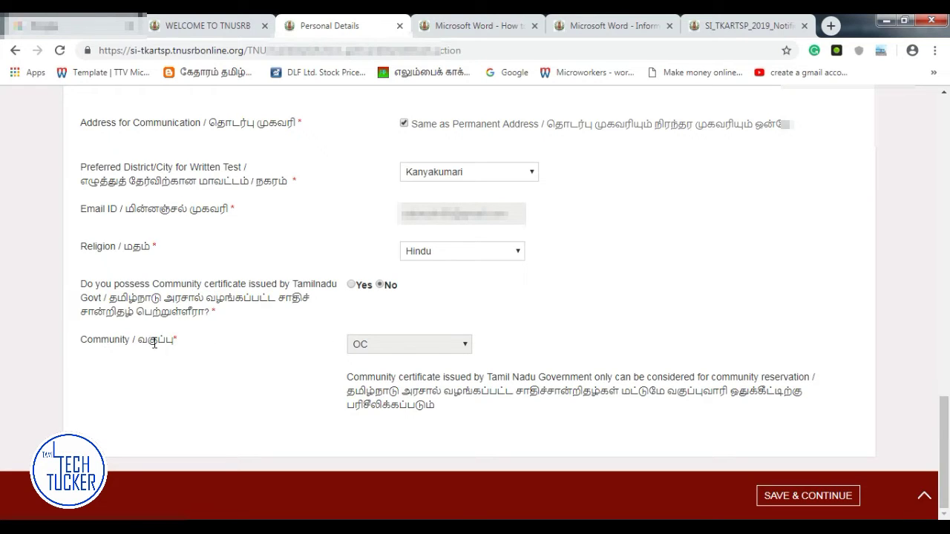
Declare possession of a community certificate issued by the Tamil Nadu Government and choose BC as the community
click(465, 346)
click(351, 285)
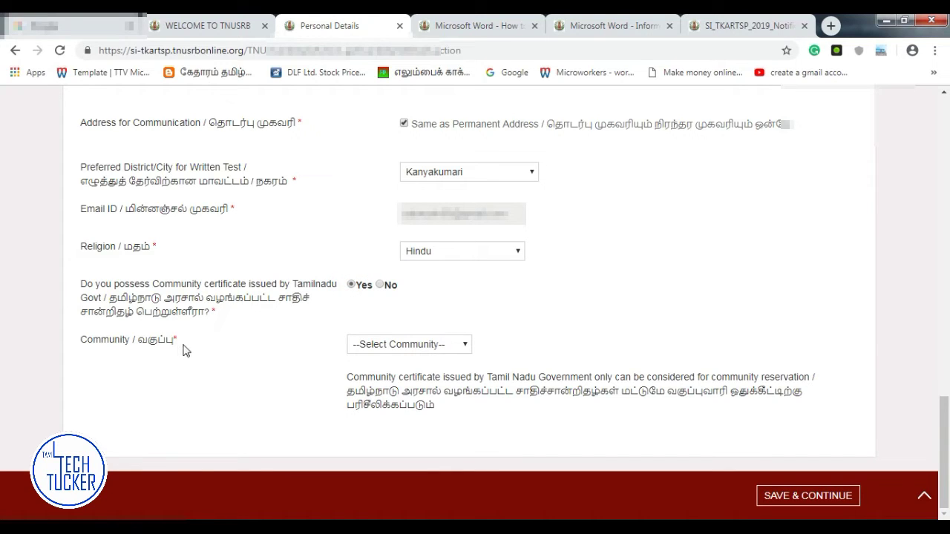
click(450, 346)
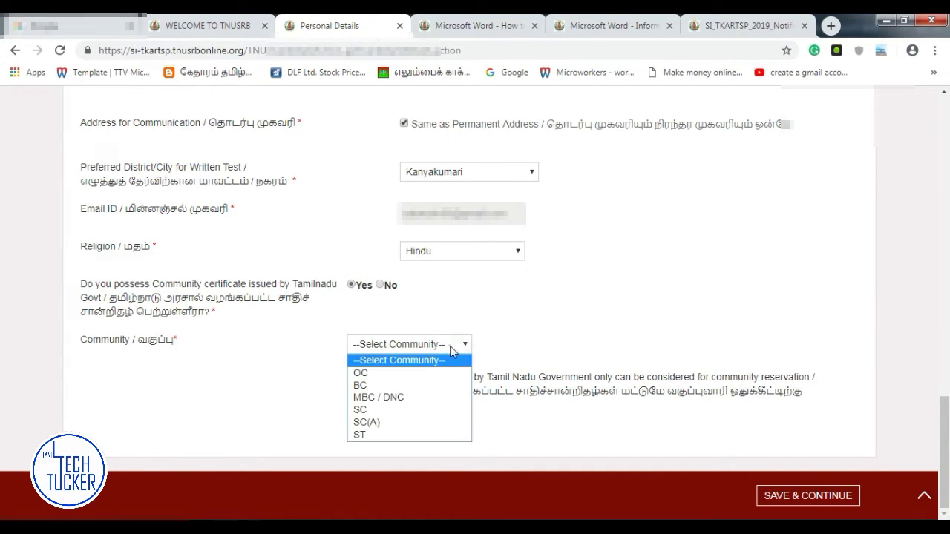
click(382, 385)
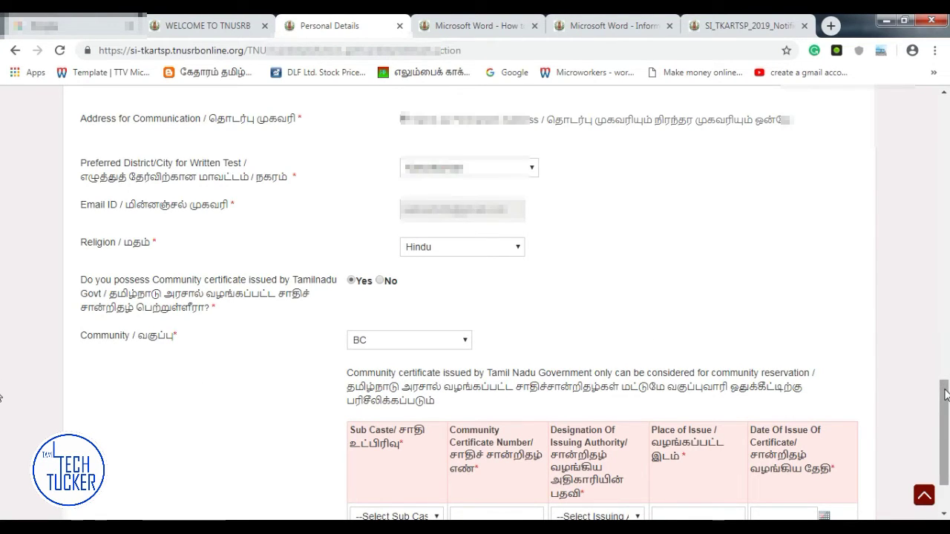
Complete the community certificate details with Deputy Tahsildar as issuing authority, and save the Personal Details section
scroll(946, 395, down, 3)
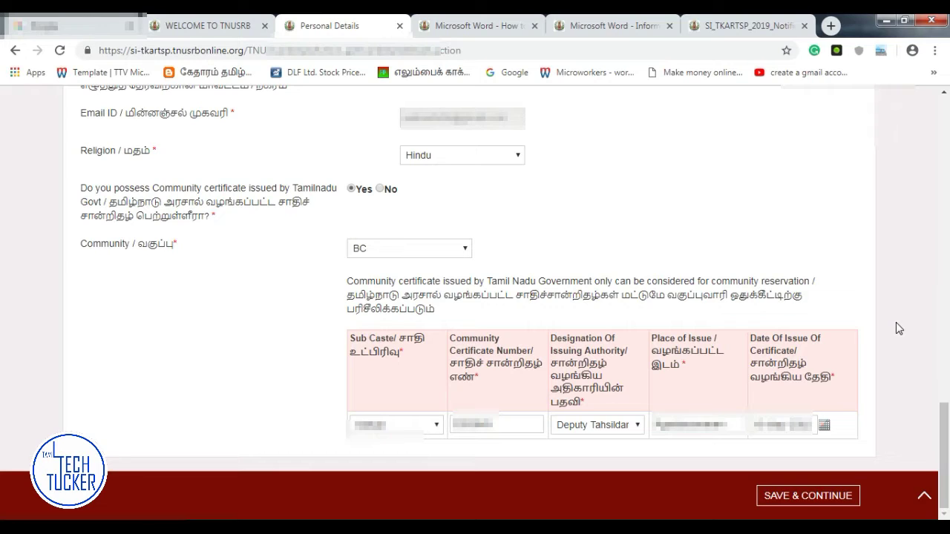
click(816, 499)
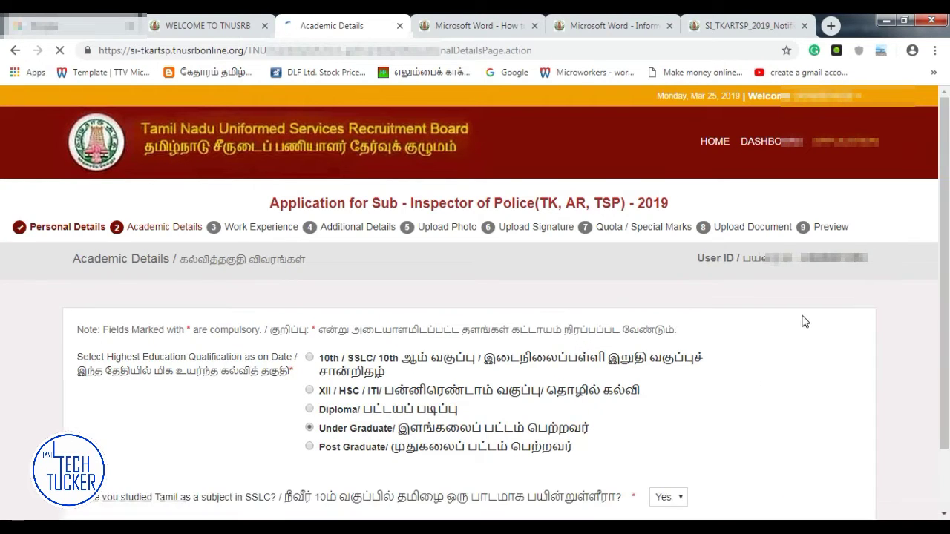
Try 10th / SSLC, XII / HSC / ITI and Diploma as the highest education qualification to compare the rows each requires
scroll(257, 141, down, 3)
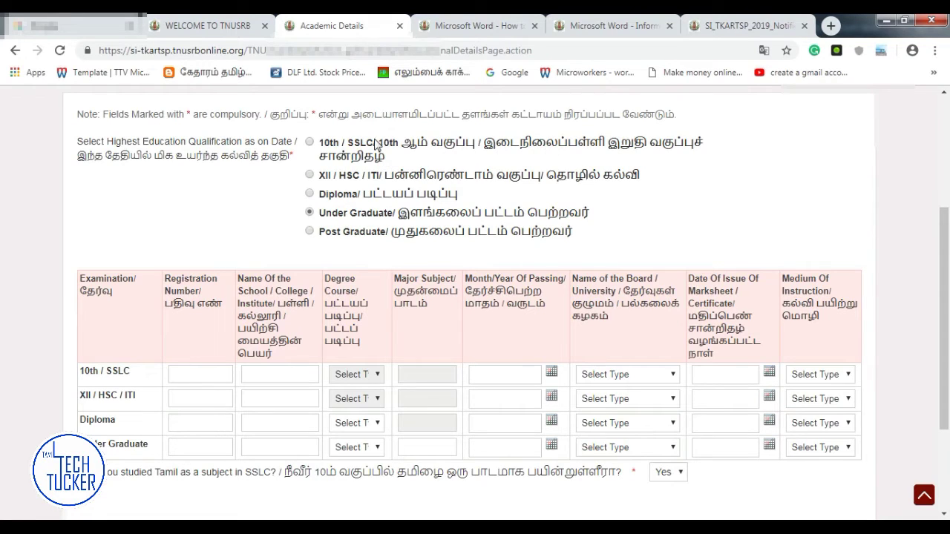
click(310, 142)
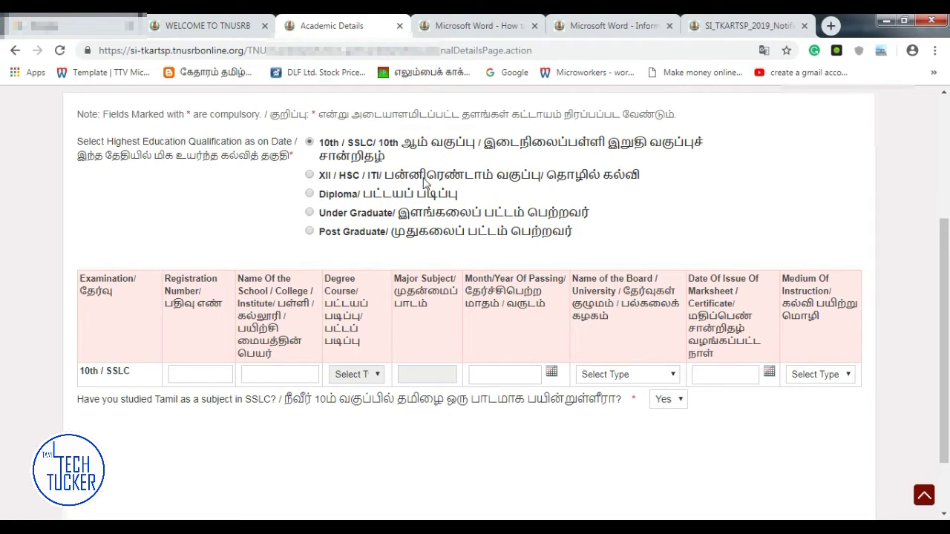
click(309, 176)
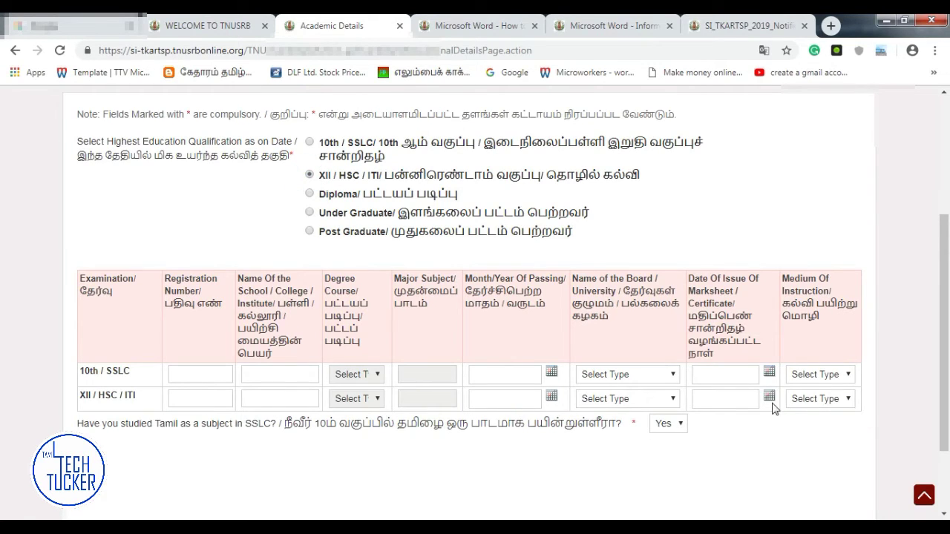
click(309, 195)
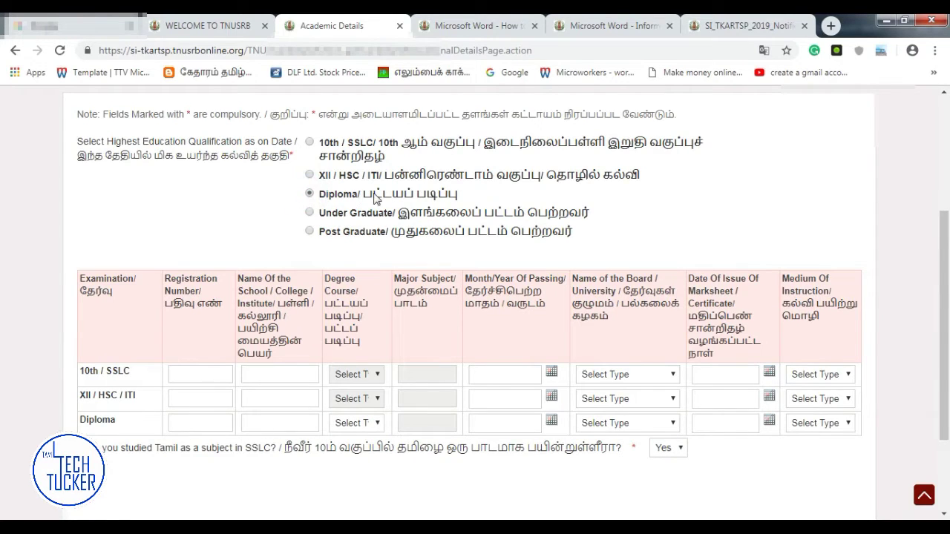
Select Under Graduate and complete the 10th, XII and Under Graduate rows with English as medium and BE/B.Tech as the degree
click(310, 213)
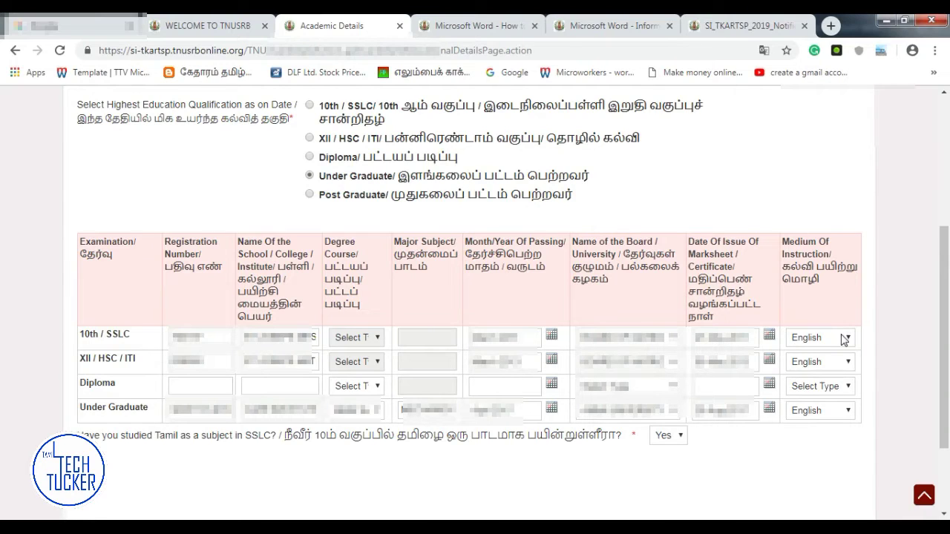
click(833, 339)
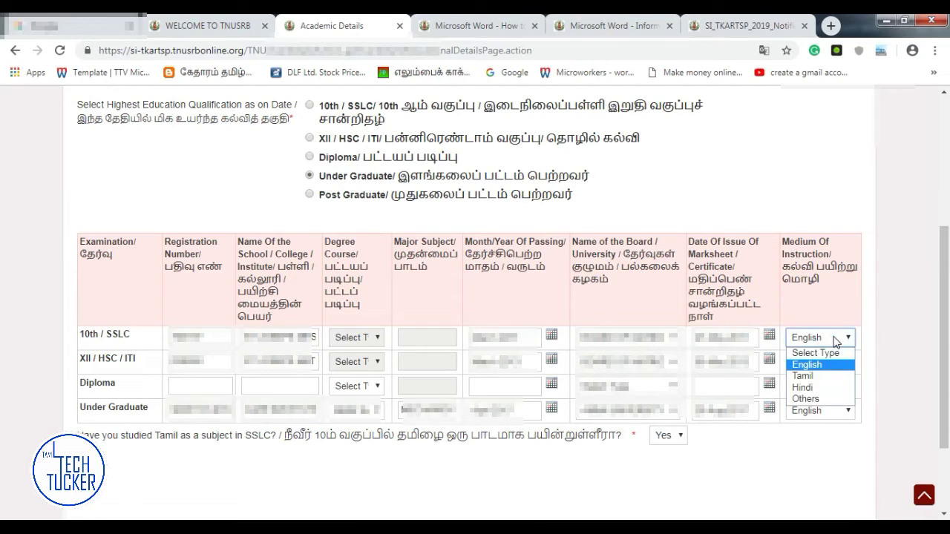
click(835, 338)
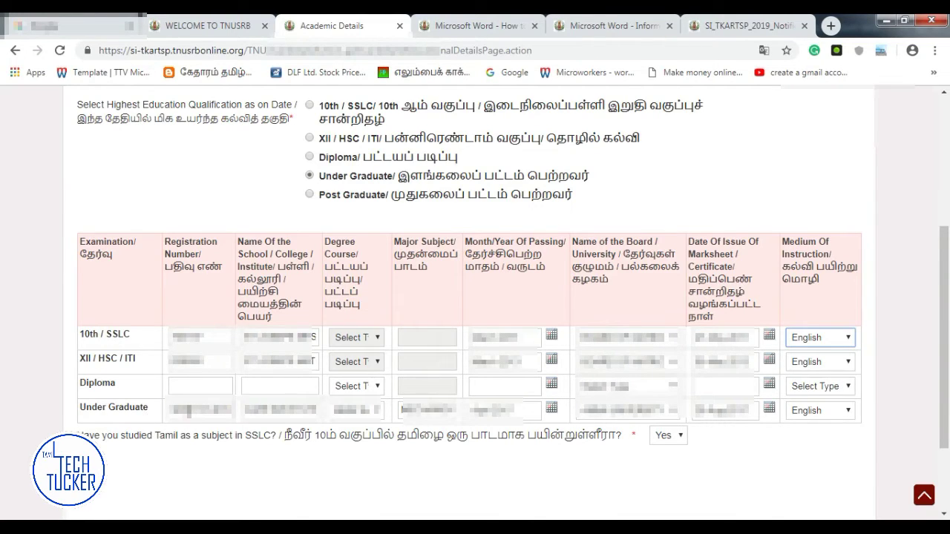
click(353, 415)
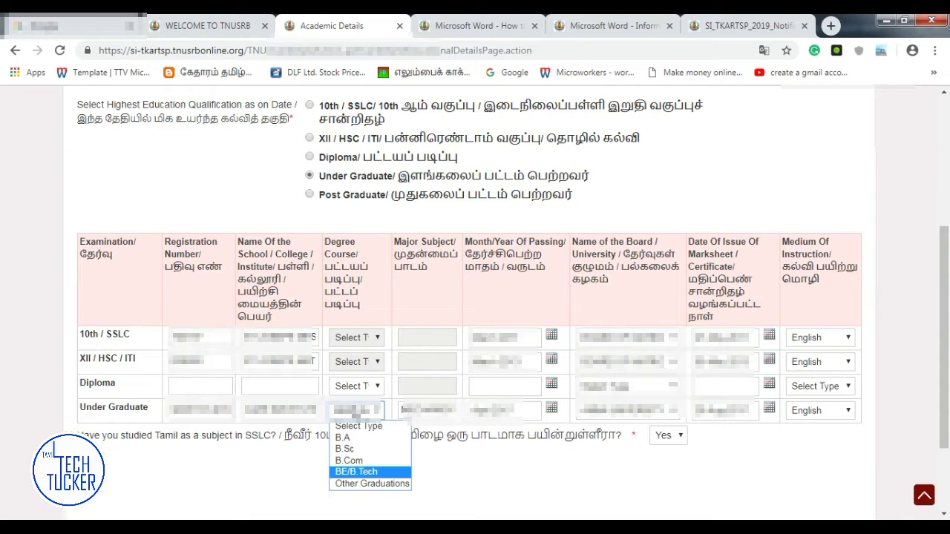
click(291, 473)
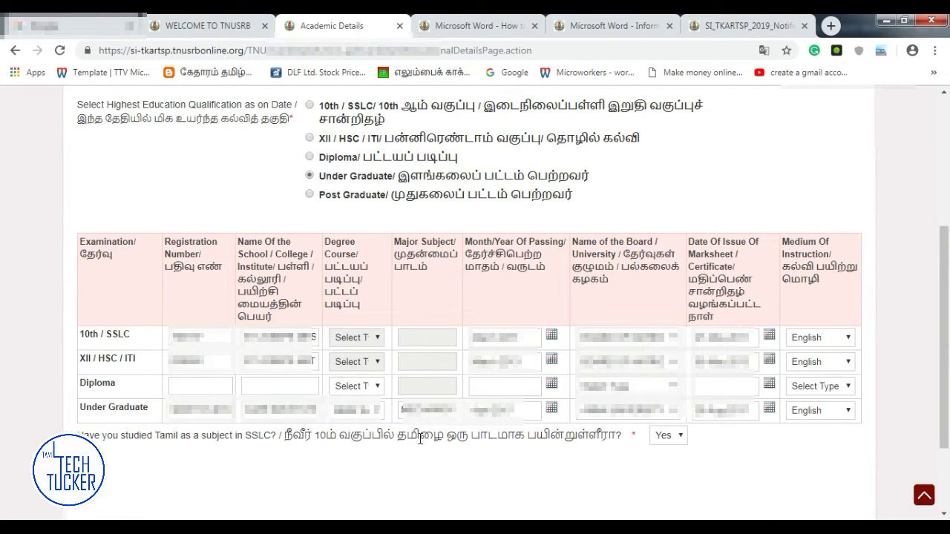
Answer Yes to having studied Tamil as a subject in SSLC and save the Academic Details section
click(682, 439)
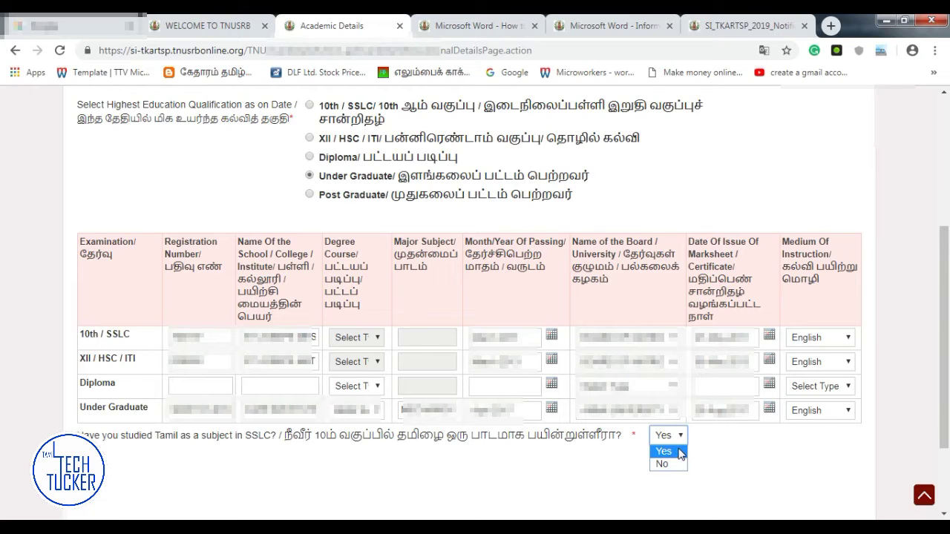
click(677, 457)
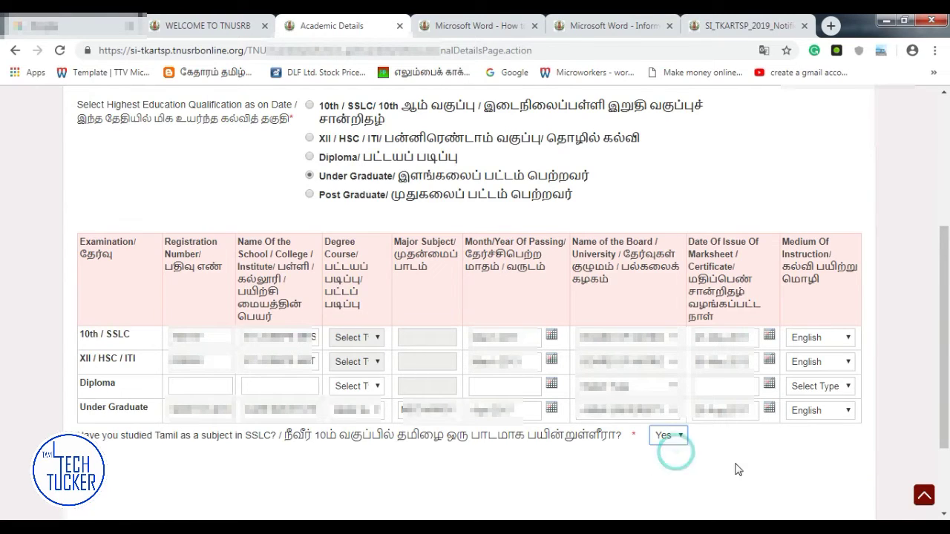
scroll(733, 462, down, 2)
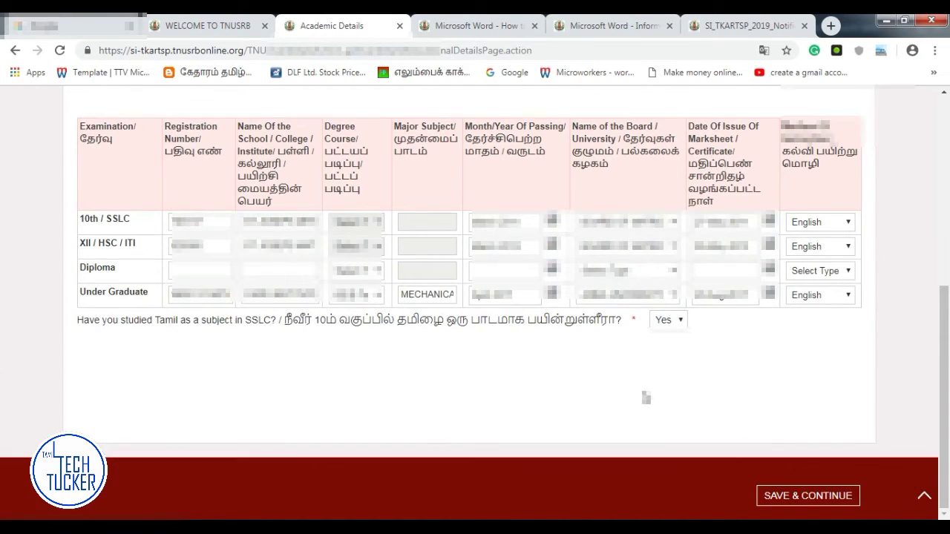
click(829, 501)
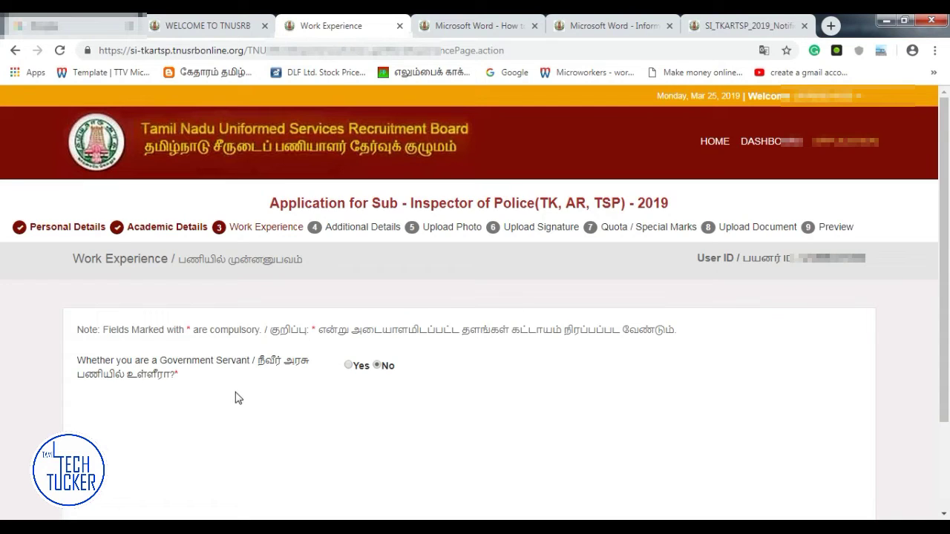
Try Yes for the government servant question and examine the fields required for the Police and Other departments
click(349, 366)
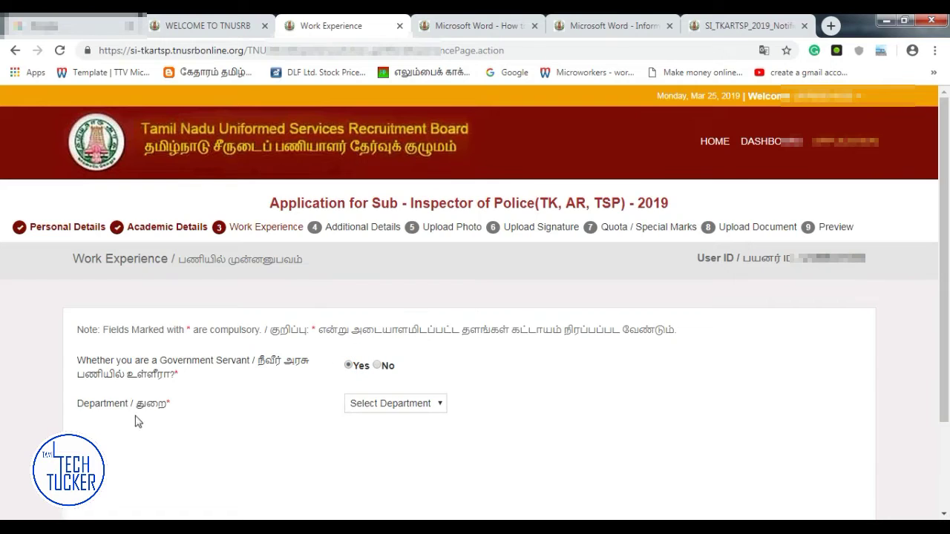
click(413, 405)
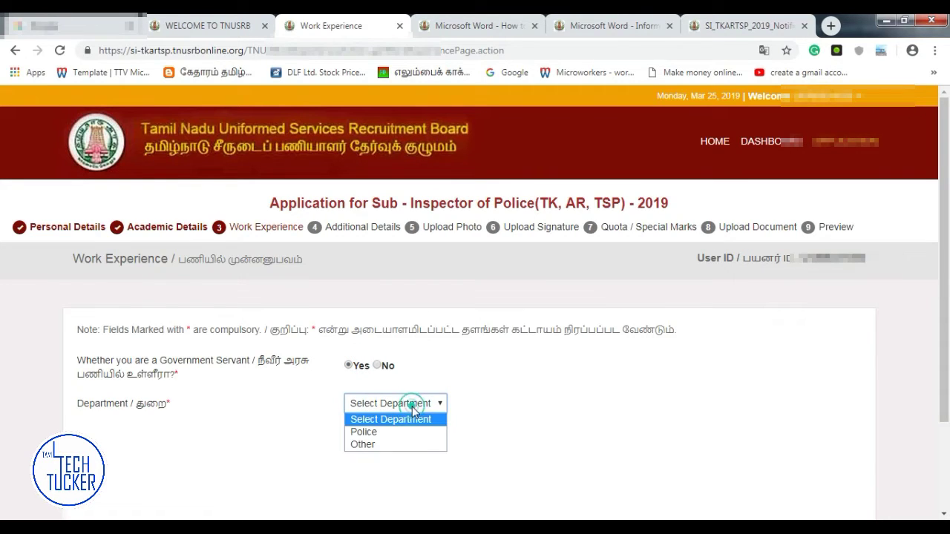
click(384, 433)
scroll(946, 293, down, 3)
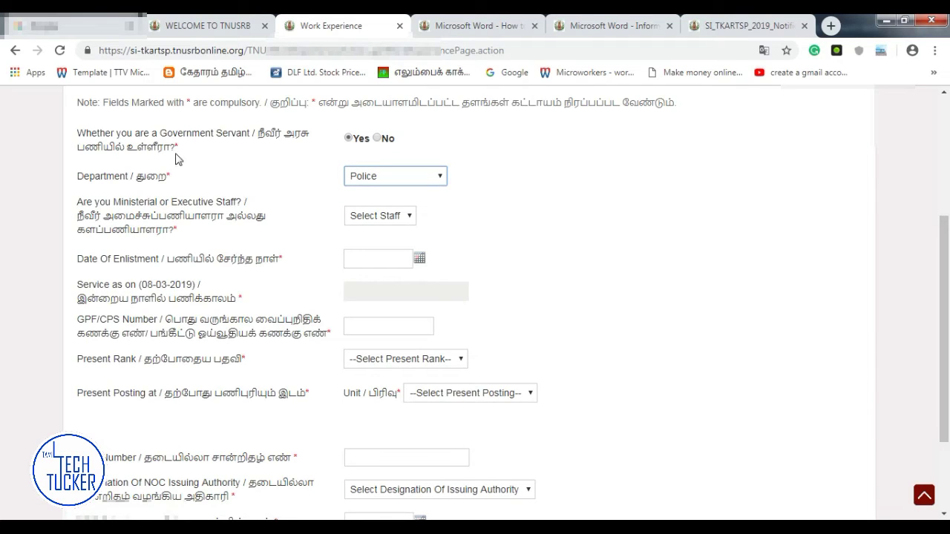
click(361, 256)
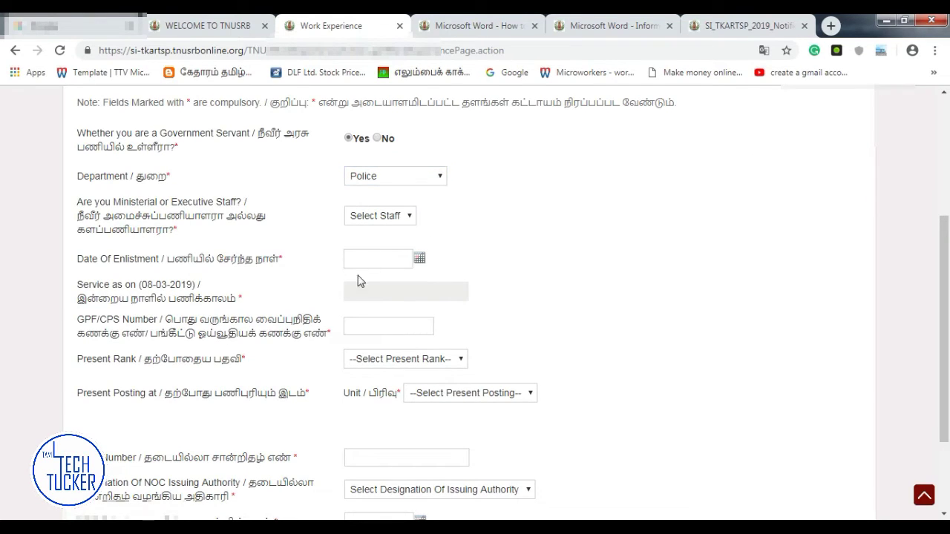
scroll(741, 464, down, 2)
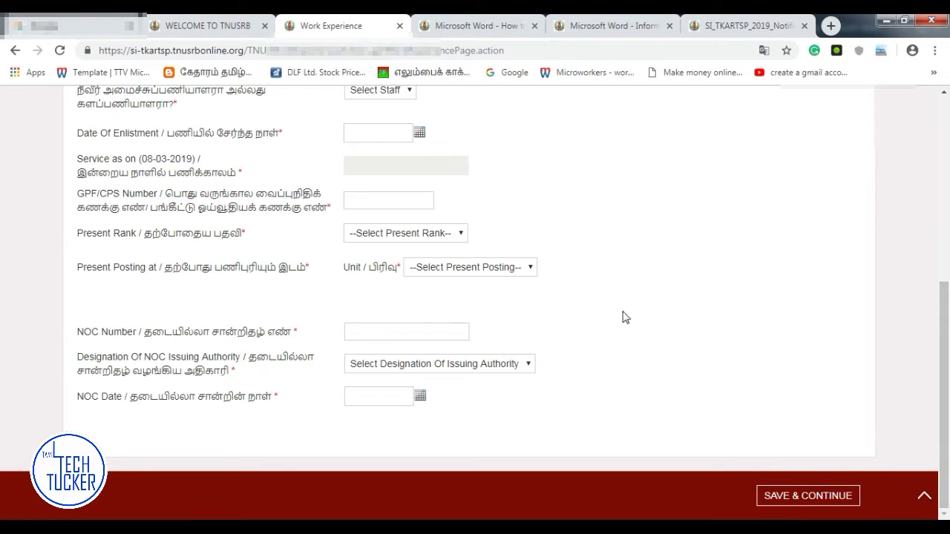
scroll(944, 426, up, 5)
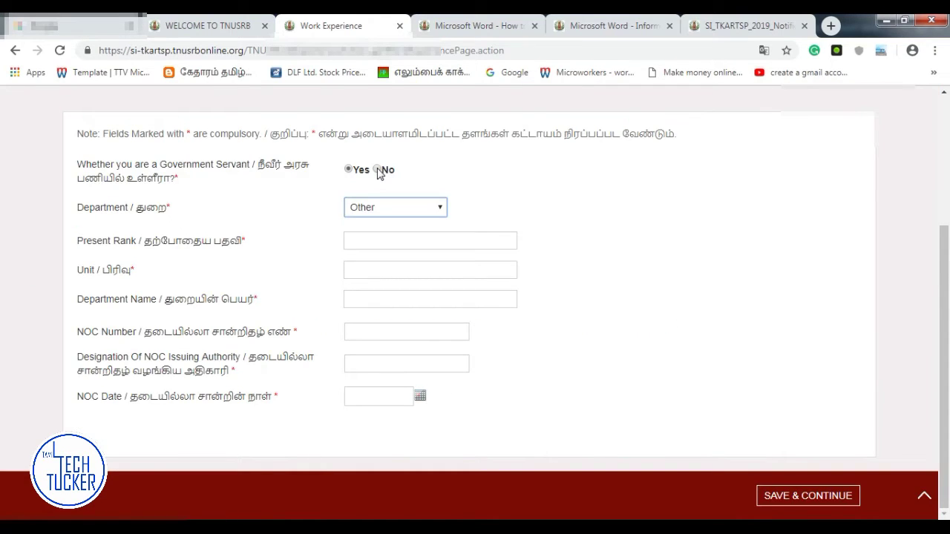
Answer No to being a government servant and save the Work Experience section
click(378, 170)
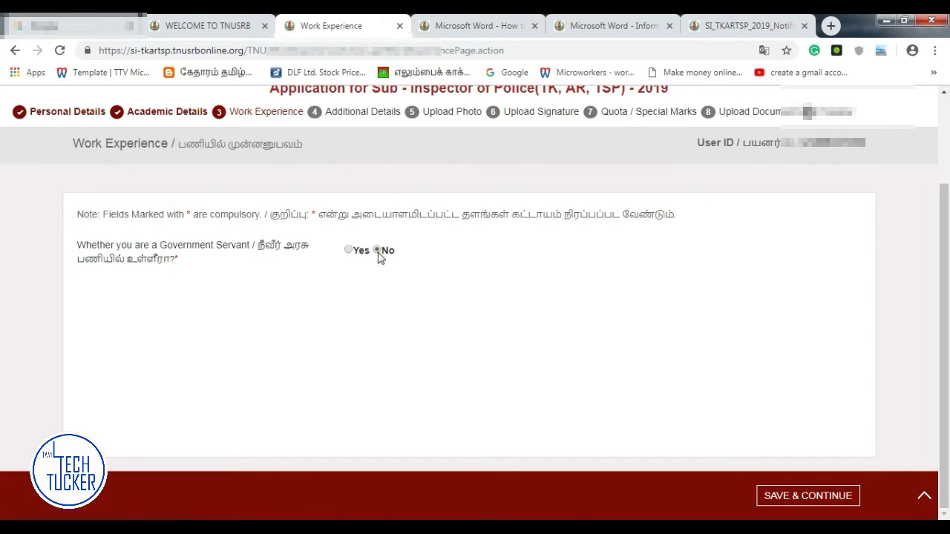
click(821, 499)
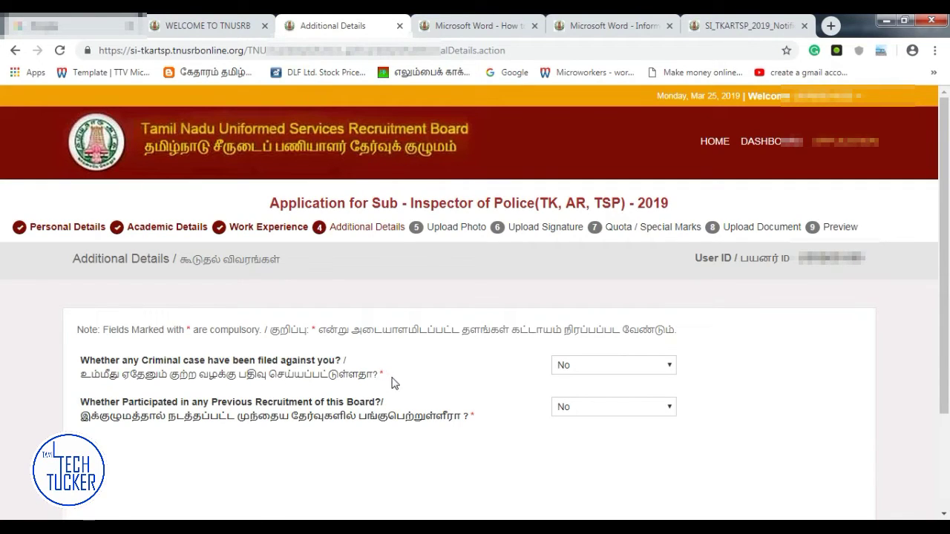
Try Yes for the criminal case question to view the case detail fields, and set the answer back to No
click(626, 365)
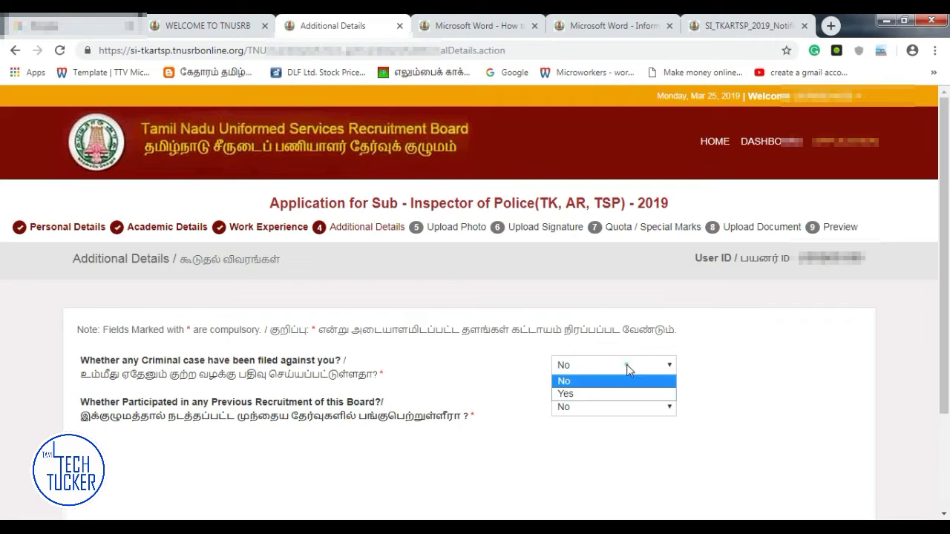
click(598, 394)
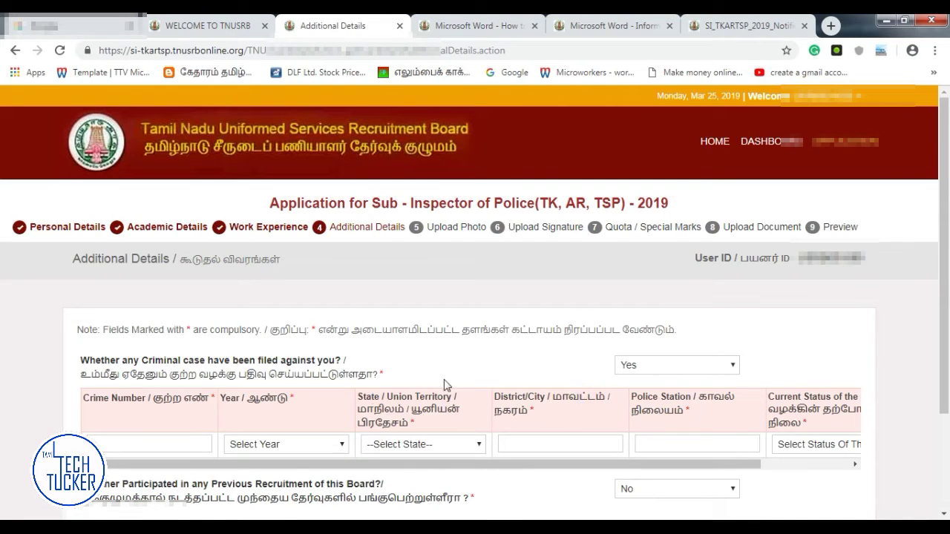
scroll(946, 242, down, 3)
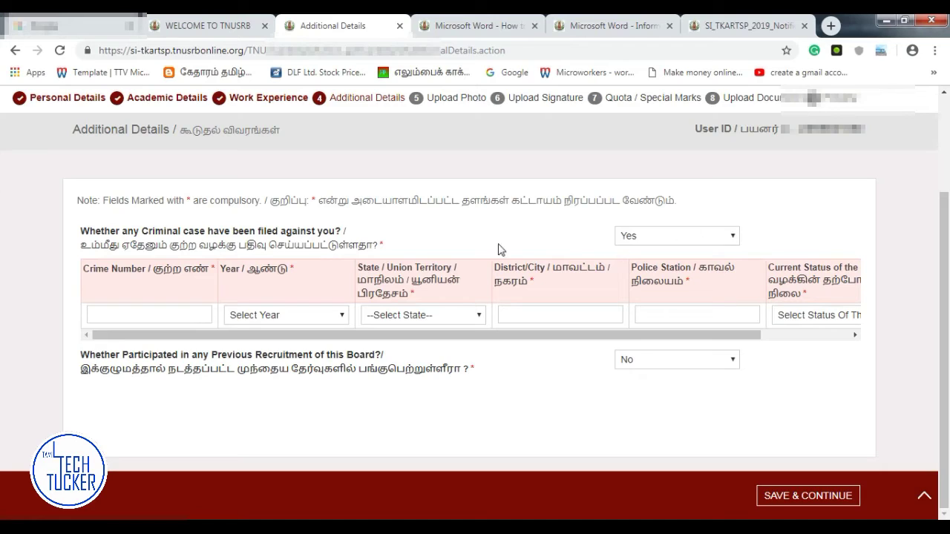
click(683, 241)
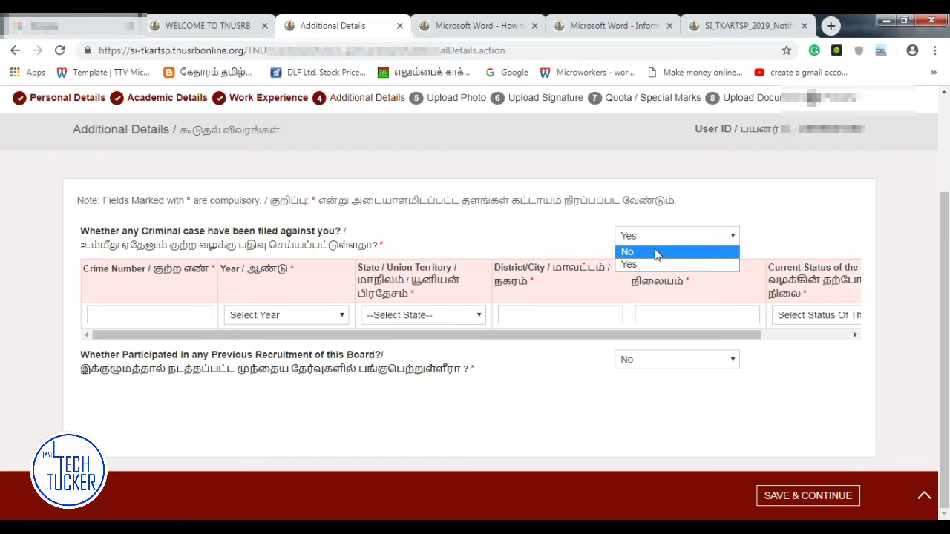
click(658, 253)
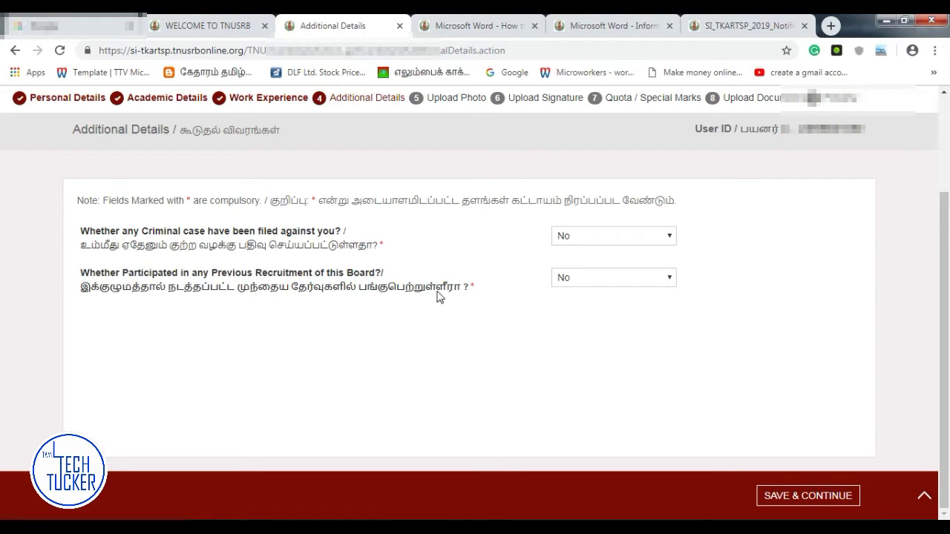
Try Yes for the previous recruitment question to view its options, set it back to No and save the Additional Details section
click(637, 279)
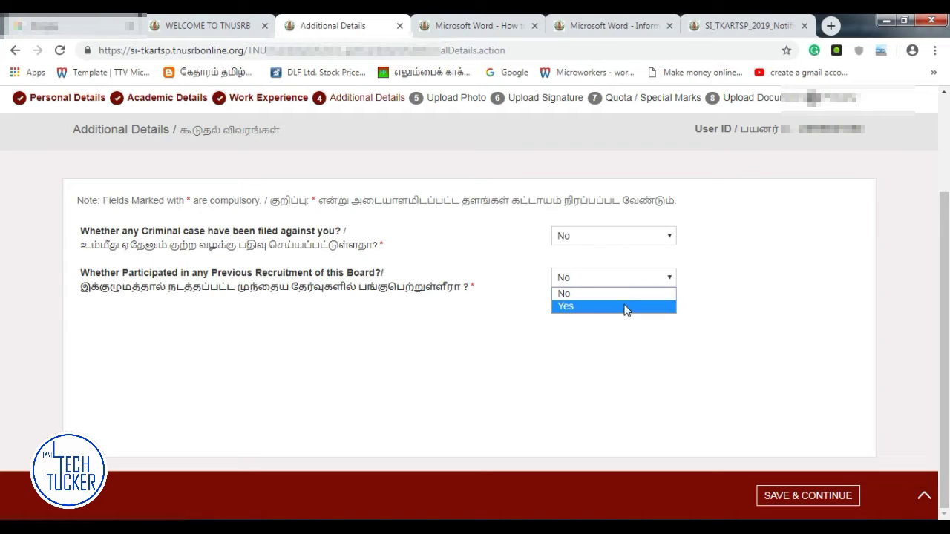
click(626, 307)
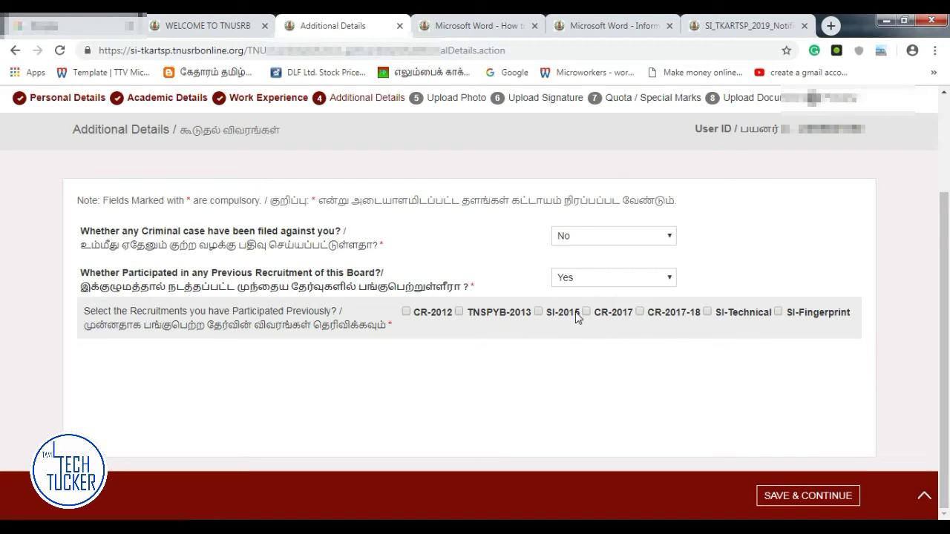
click(619, 276)
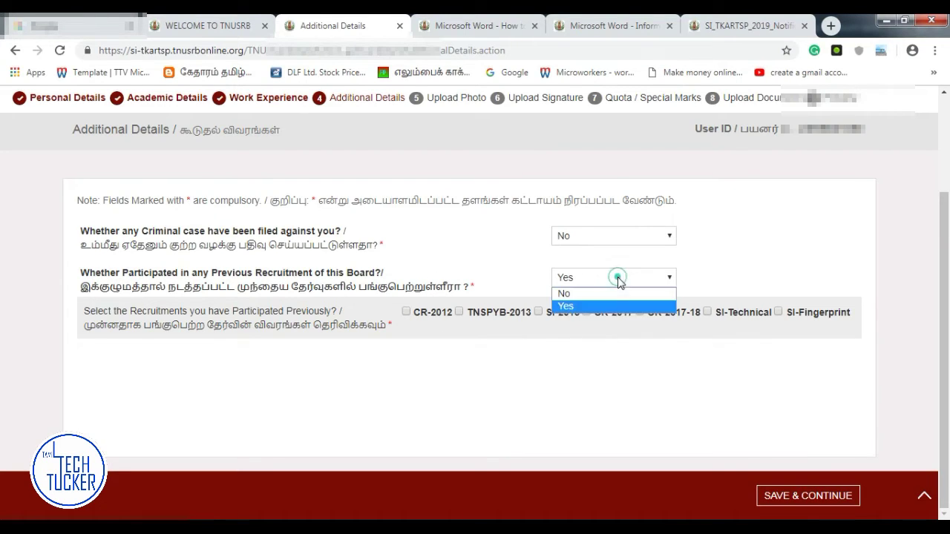
click(591, 295)
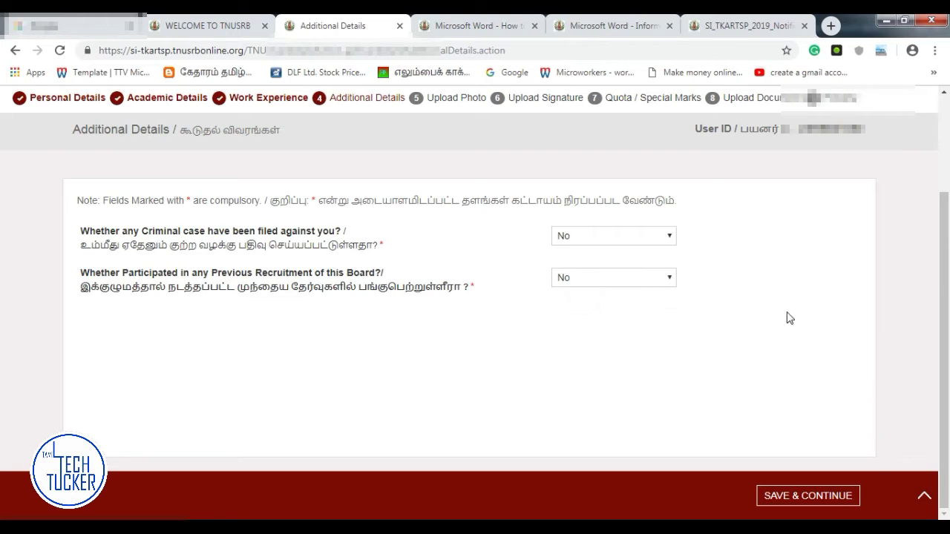
click(816, 497)
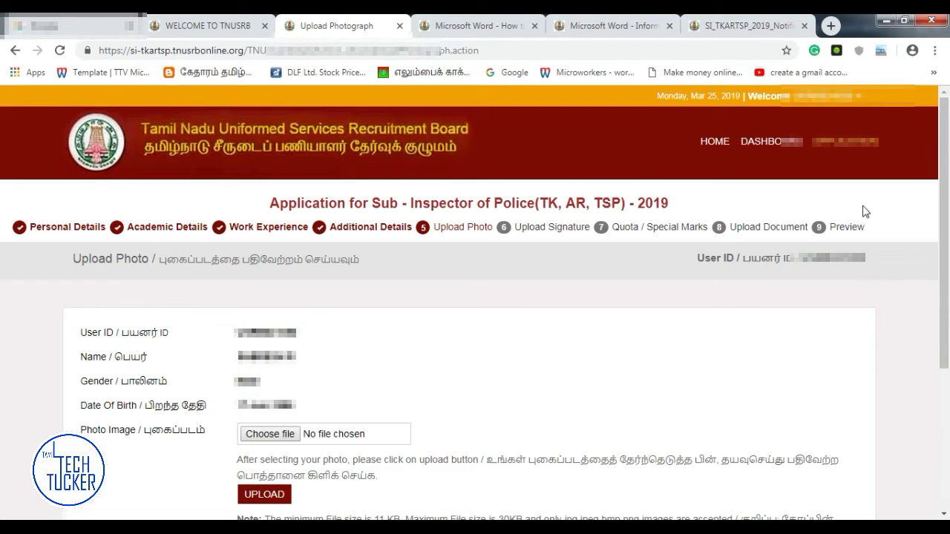
Check the photo file size limits, upload the applicant's photo image and continue to the signature section
scroll(445, 282, down, 3)
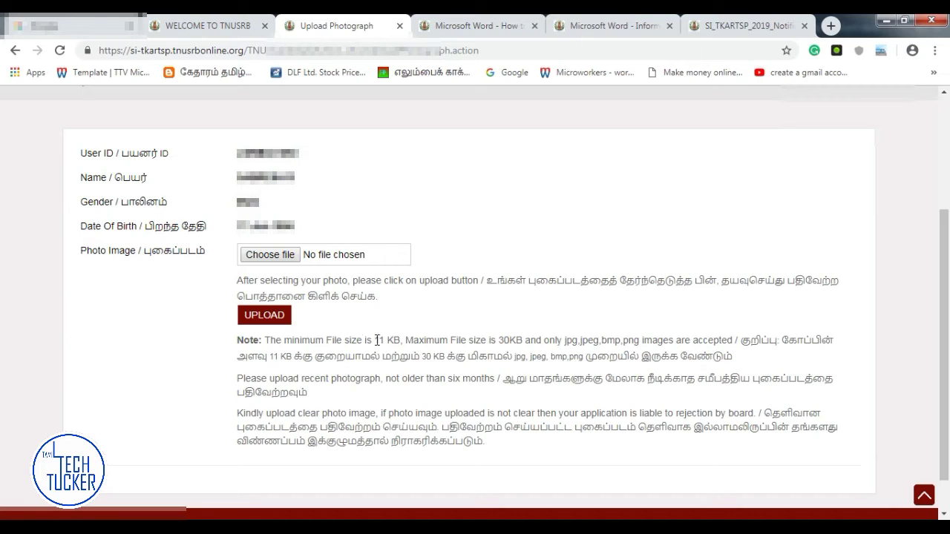
drag(376, 340, 504, 338)
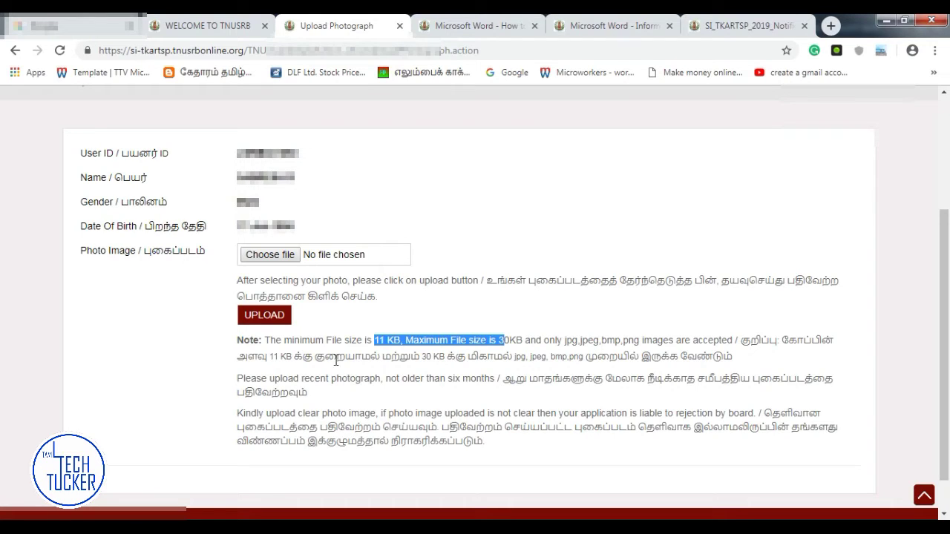
click(535, 226)
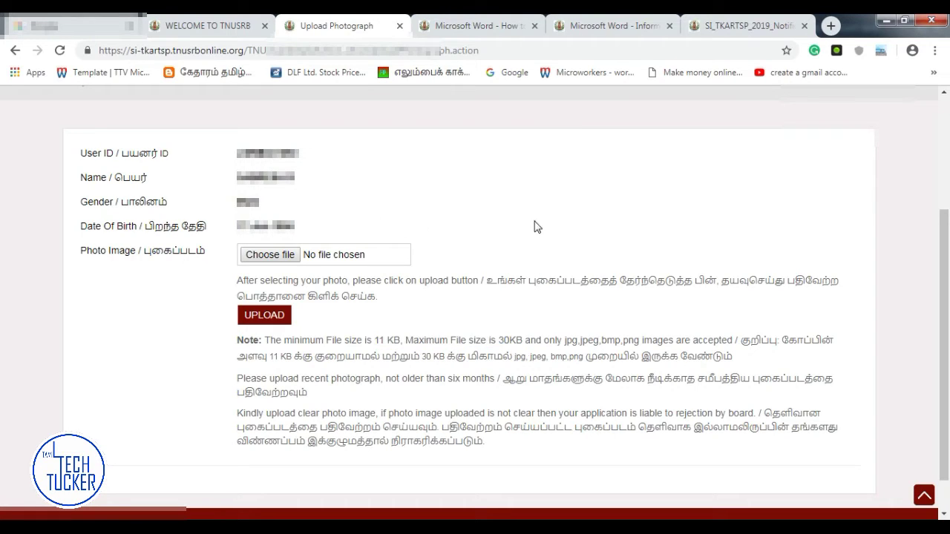
click(269, 255)
click(321, 311)
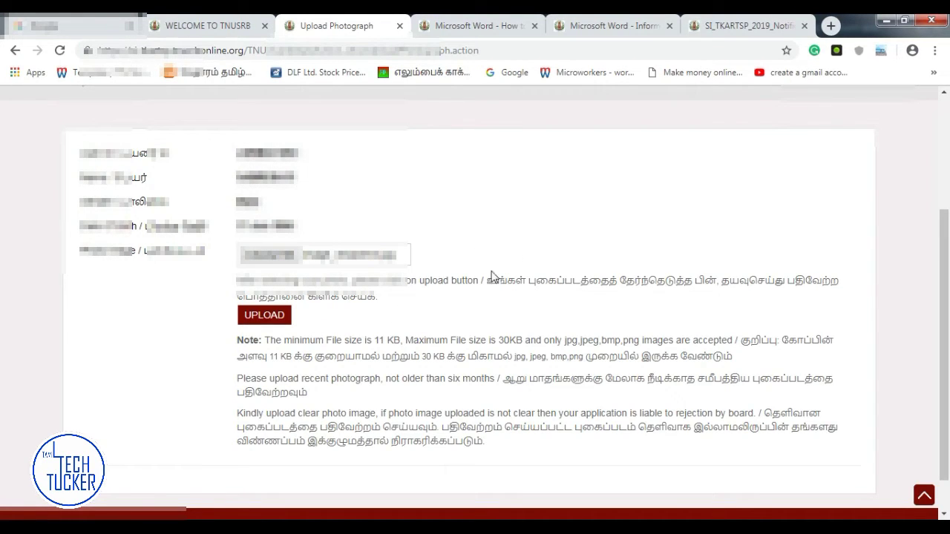
click(275, 323)
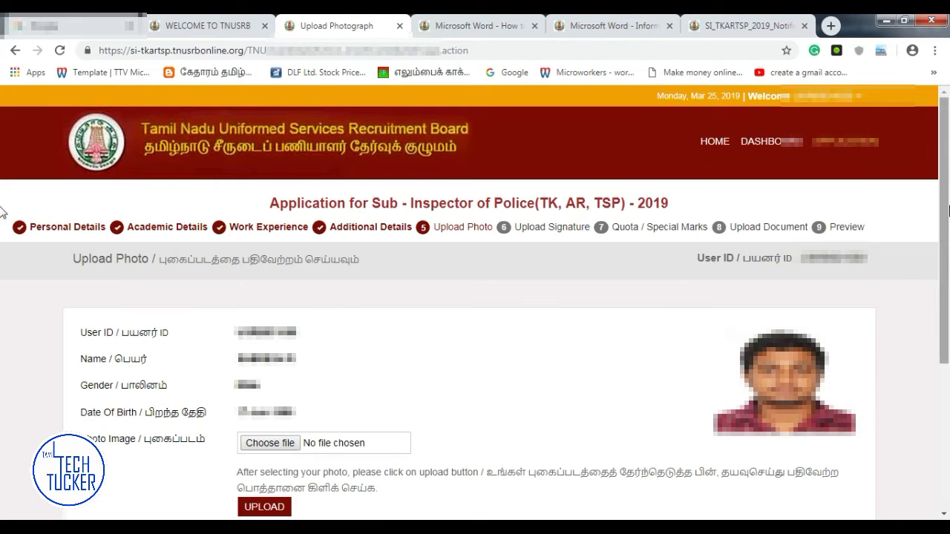
scroll(499, 312, down, 3)
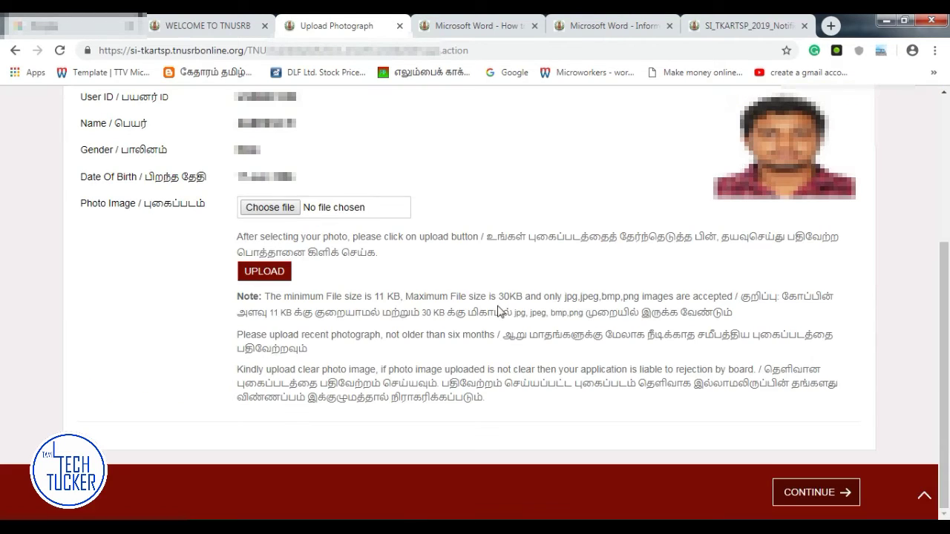
click(812, 496)
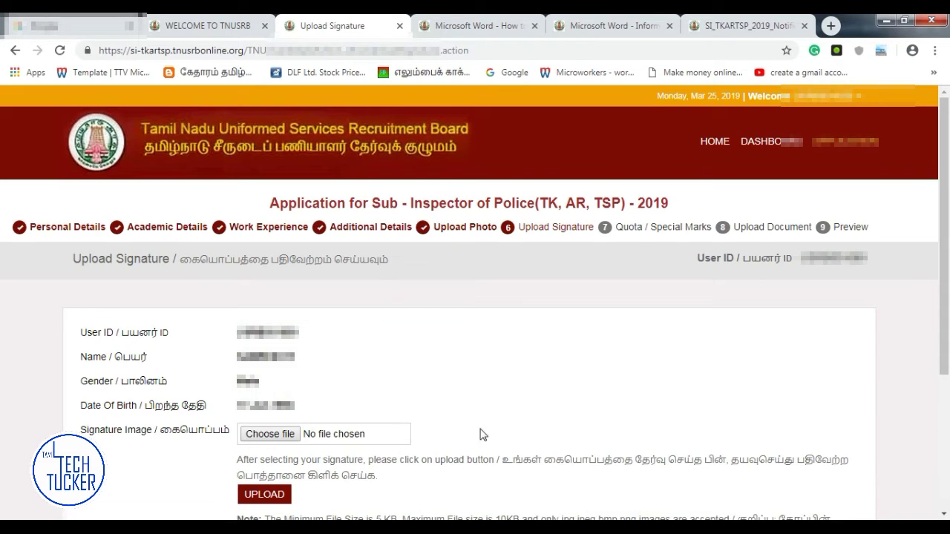
Upload the applicant's signature image and continue to the Quota / Special Marks section
scroll(309, 409, down, 2)
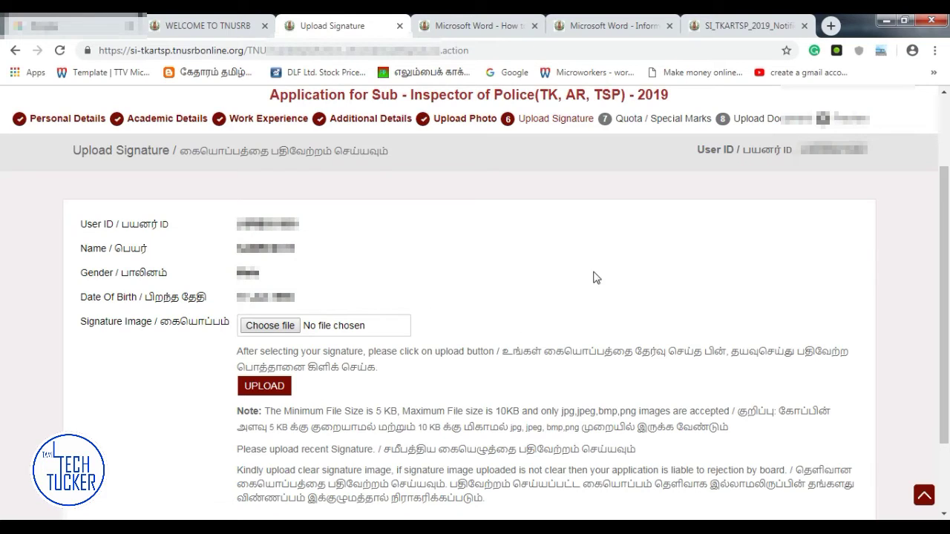
click(274, 331)
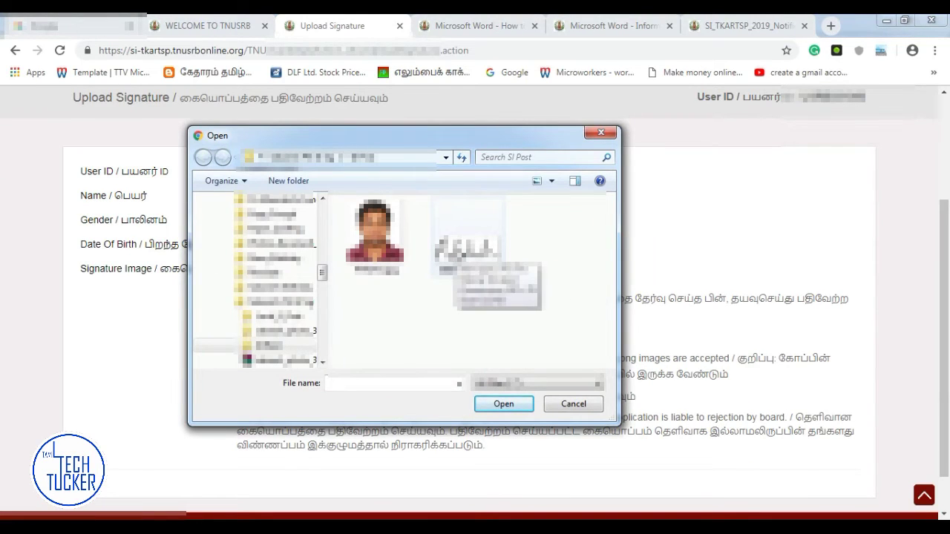
click(467, 238)
click(492, 404)
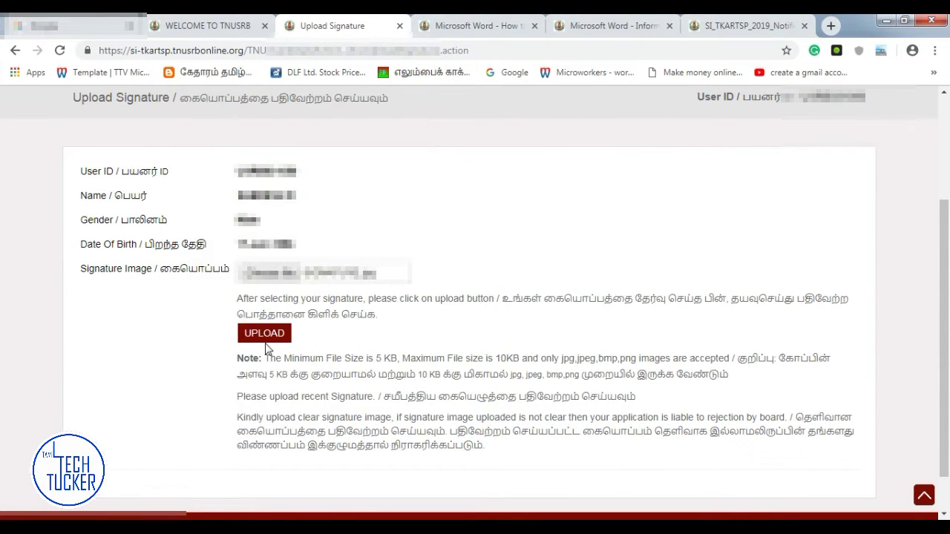
click(258, 335)
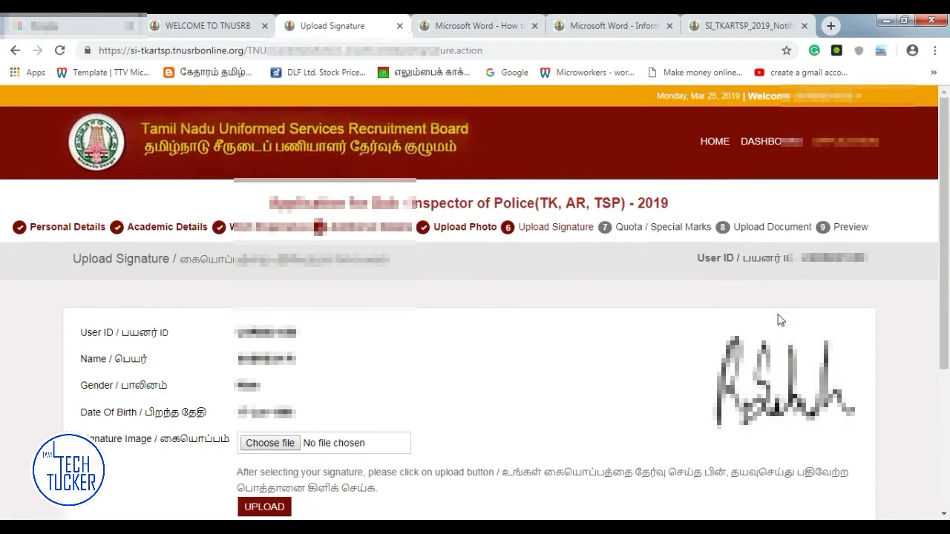
scroll(881, 380, down, 3)
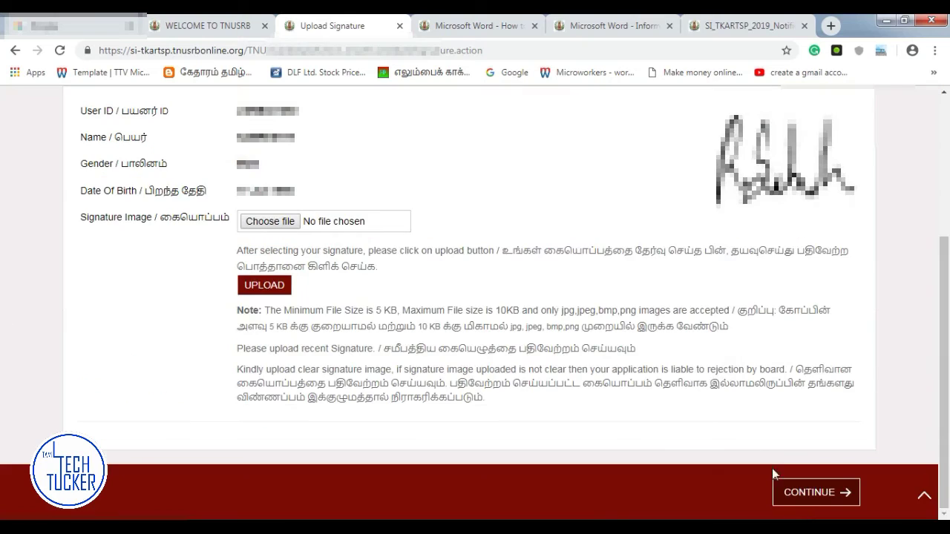
click(813, 494)
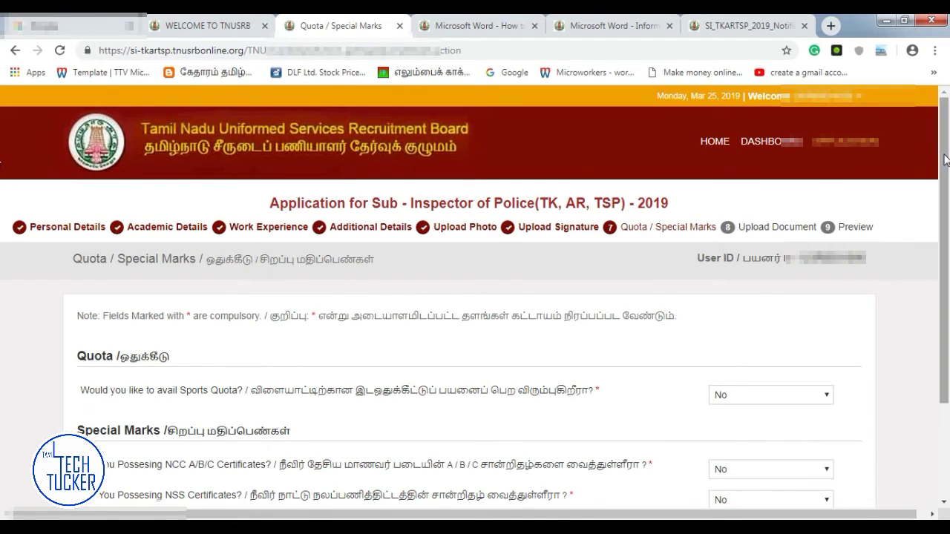
Try Yes for the Sports Quota question to view the sports detail fields, and set the answer back to No
drag(945, 159, 948, 277)
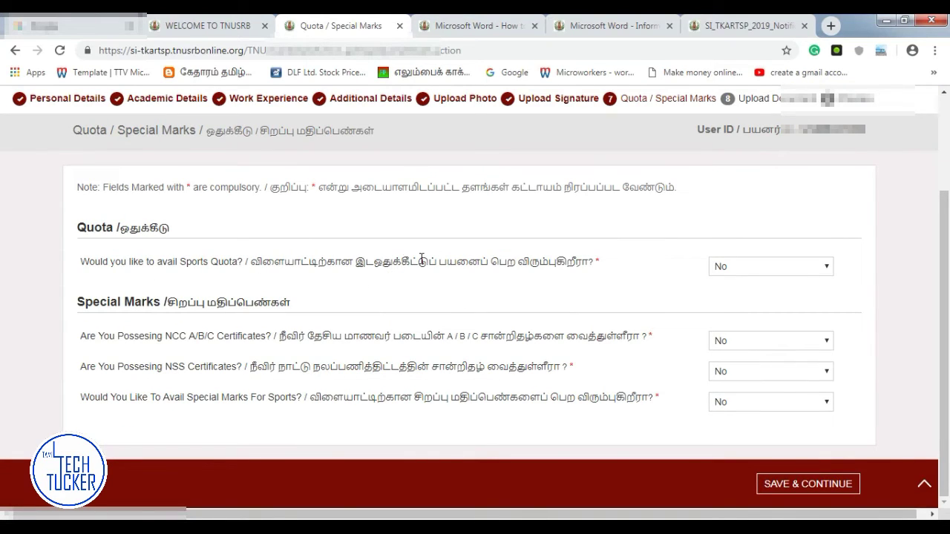
click(794, 272)
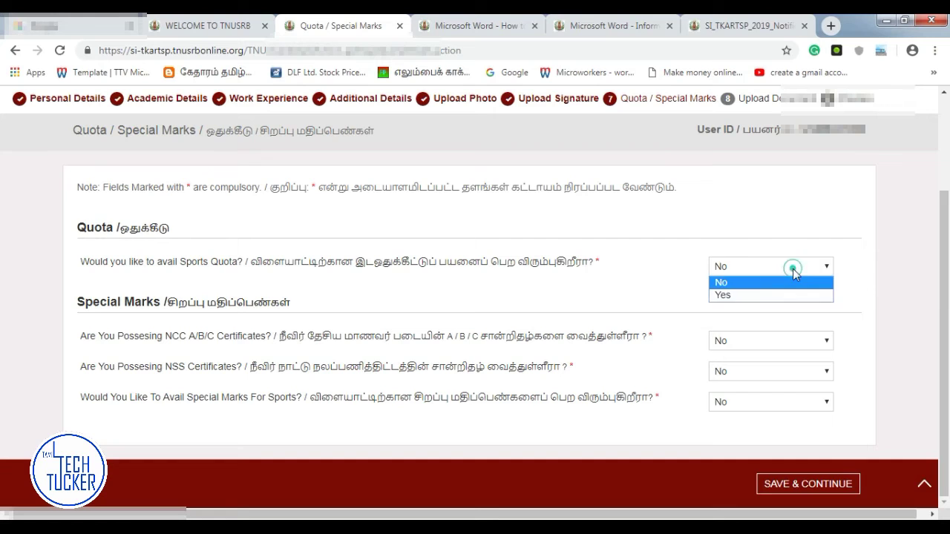
click(768, 294)
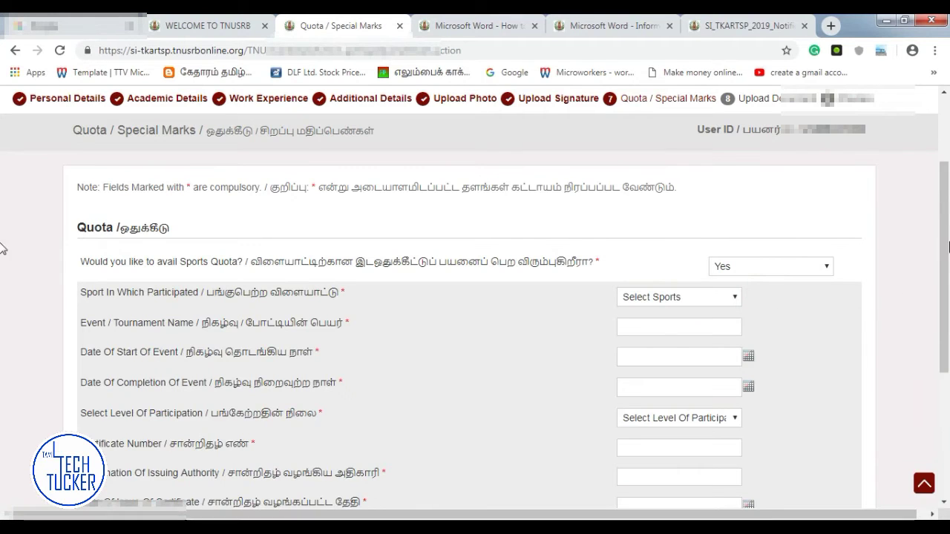
scroll(946, 191, down, 2)
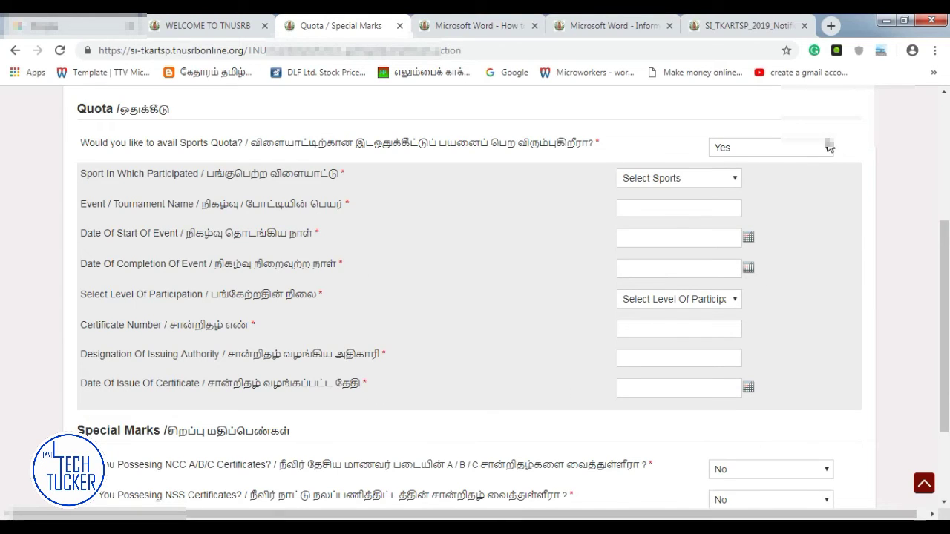
click(789, 151)
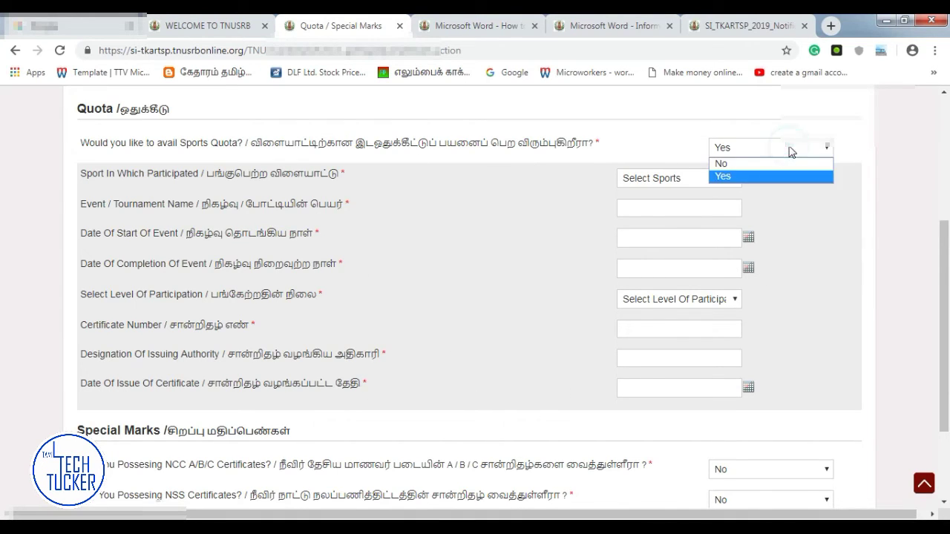
click(733, 164)
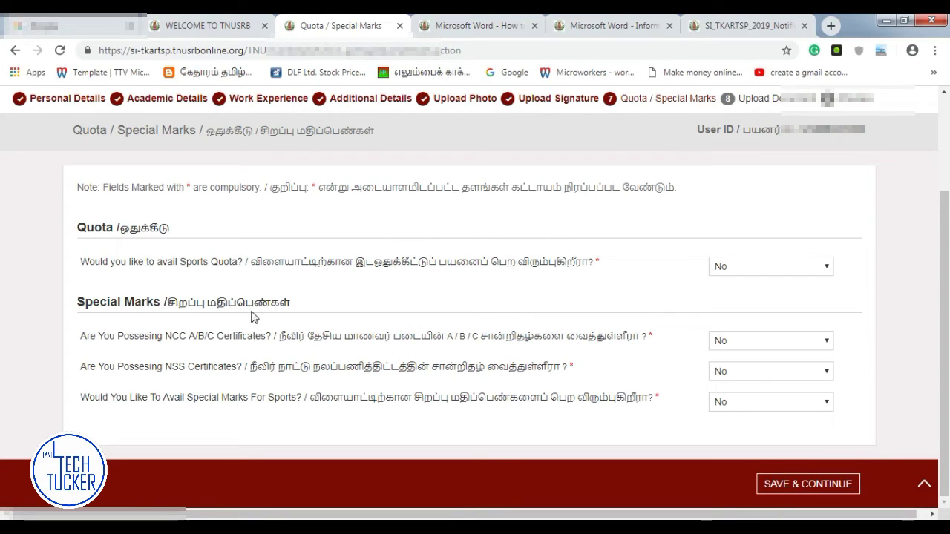
Answer Yes to possessing NCC A/B/C certificates, save the section and examine the list of documents required for upload
click(748, 343)
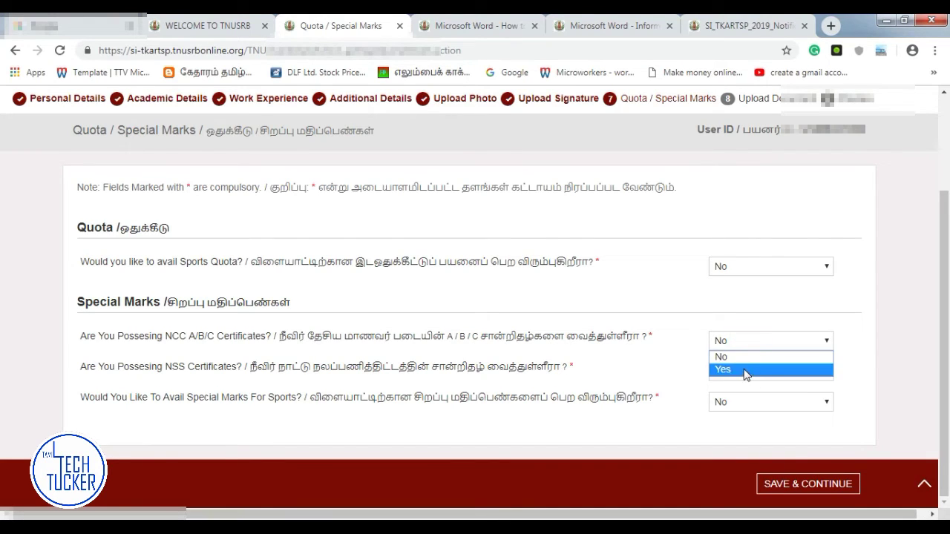
click(757, 370)
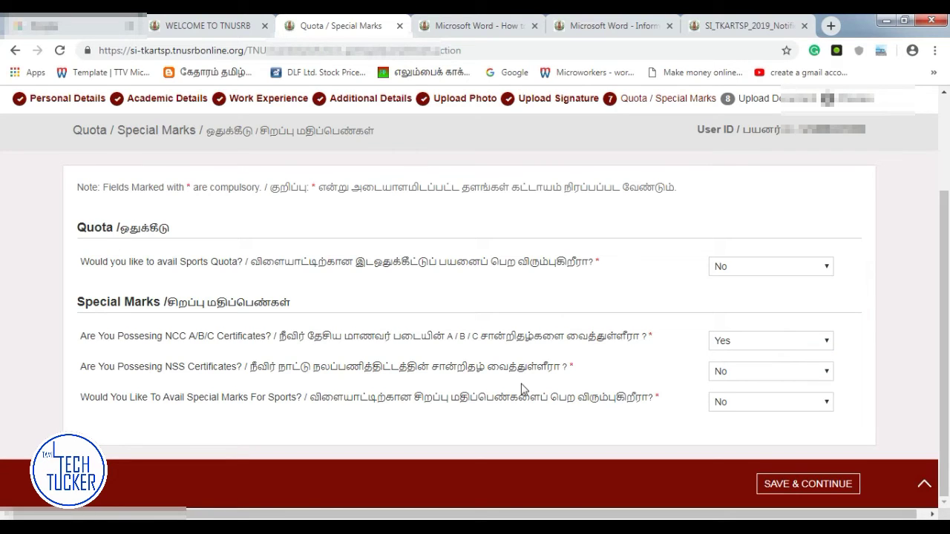
click(821, 486)
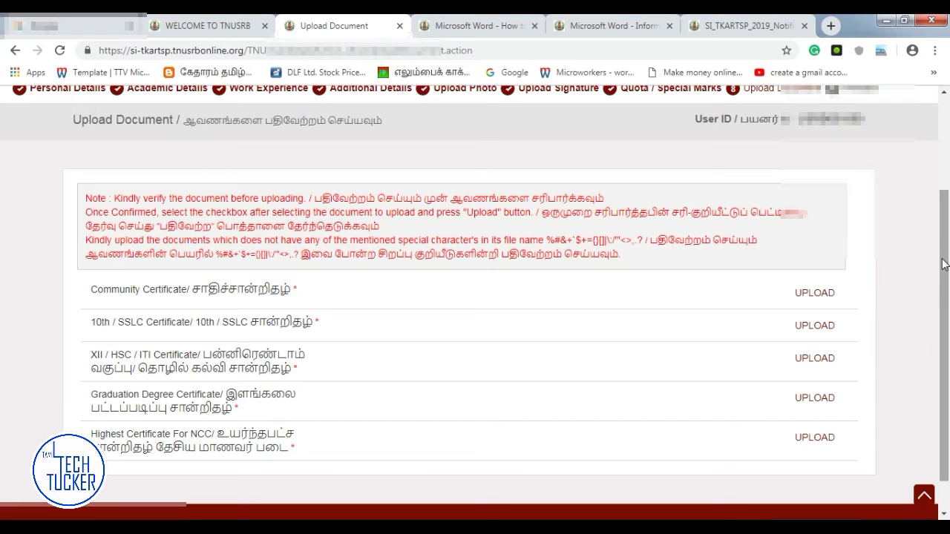
drag(944, 245, 947, 141)
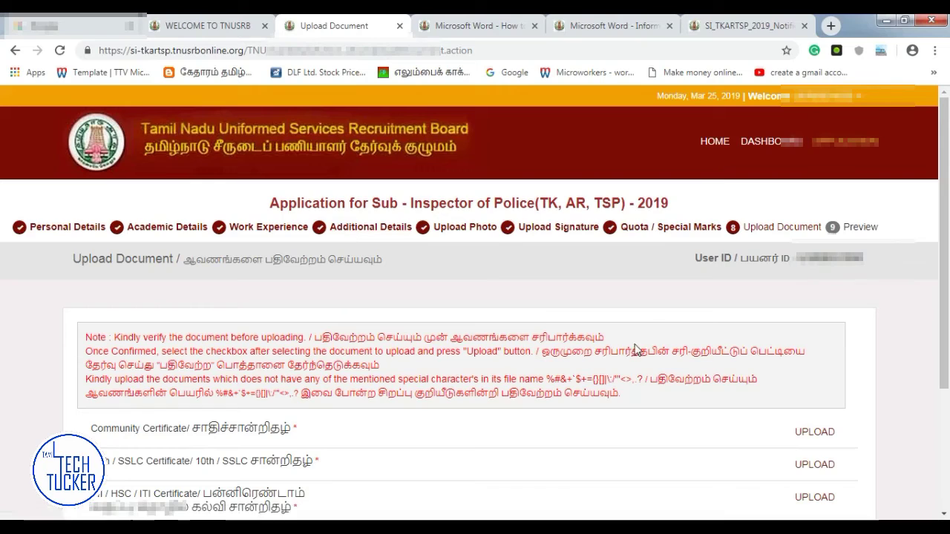
Return to the Quota / Special Marks section, set the NCC certificates answer to No and save it again
click(667, 232)
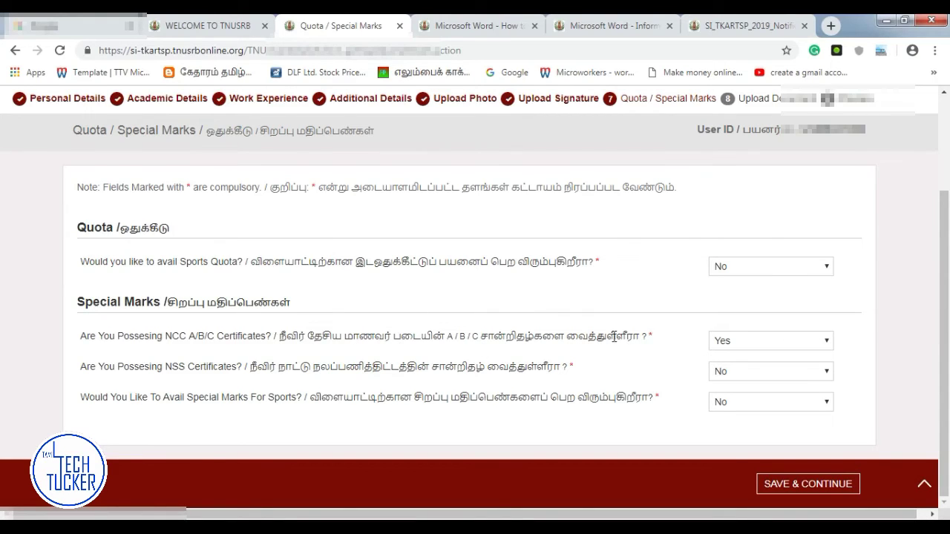
click(760, 345)
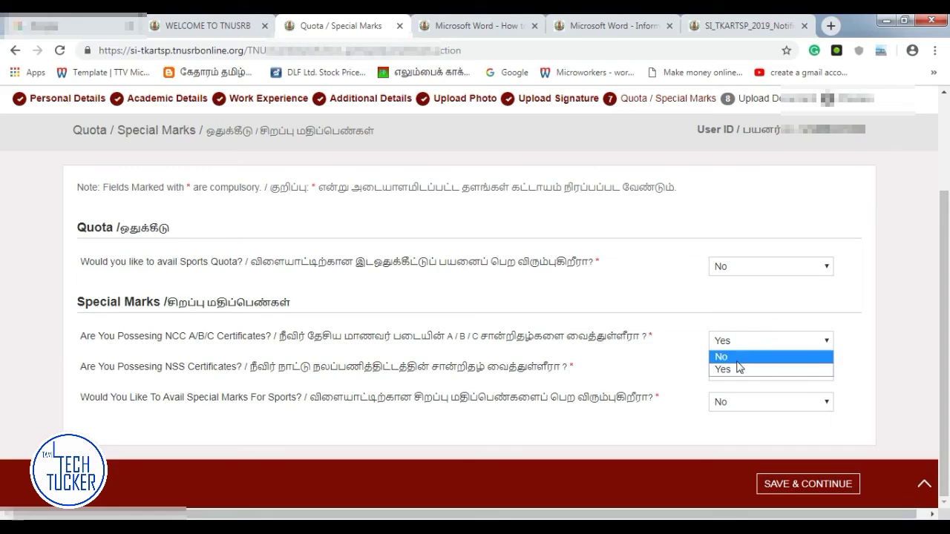
click(745, 356)
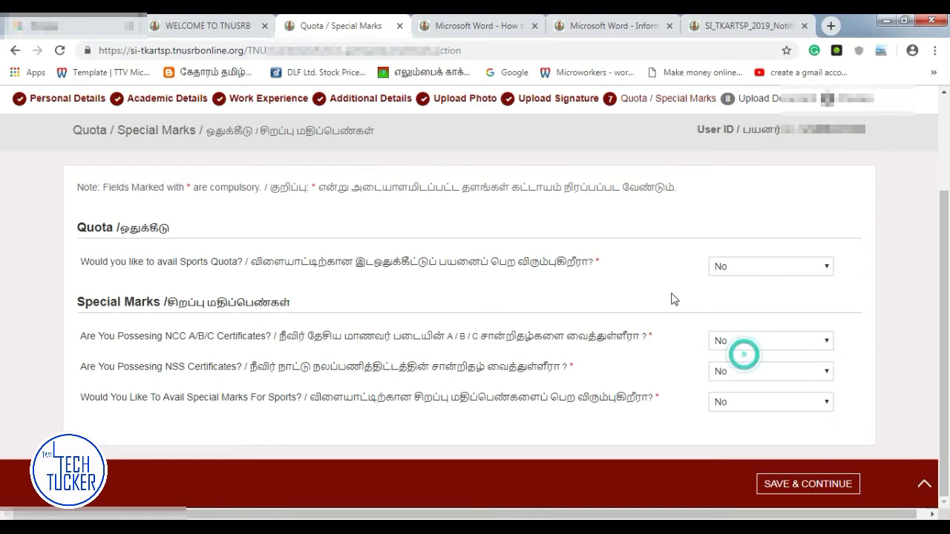
click(821, 484)
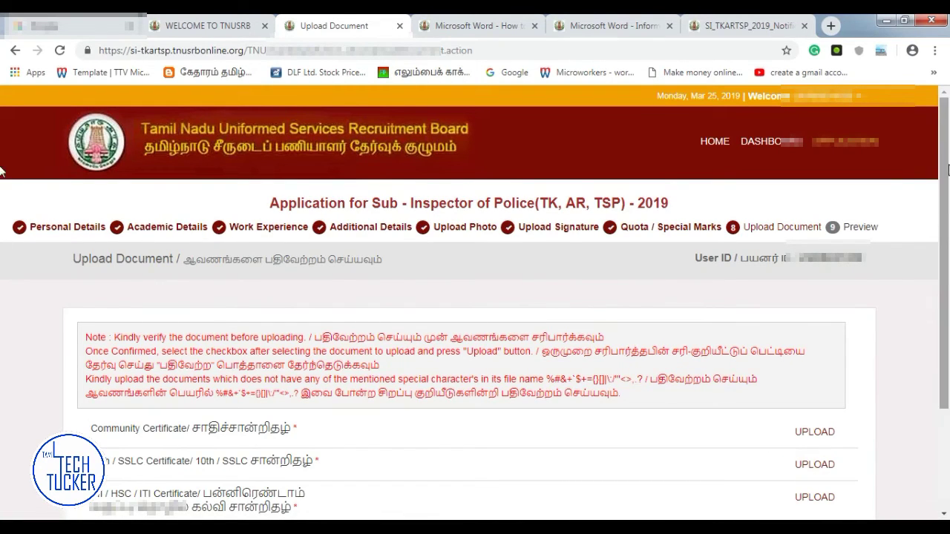
Upload COMMUNITYCERTIFICATE.jpg as the Community Certificate, confirming that the selected file is correct
scroll(946, 129, down, 3)
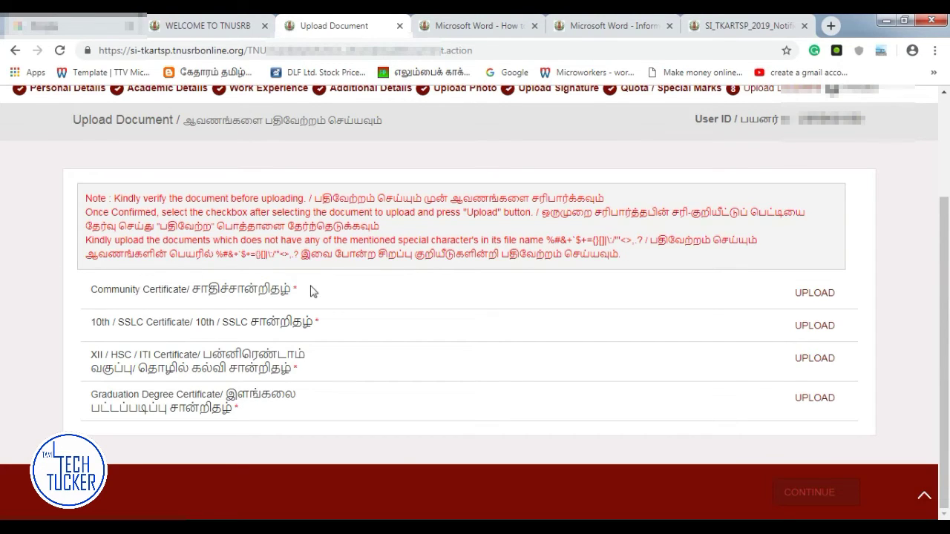
click(815, 293)
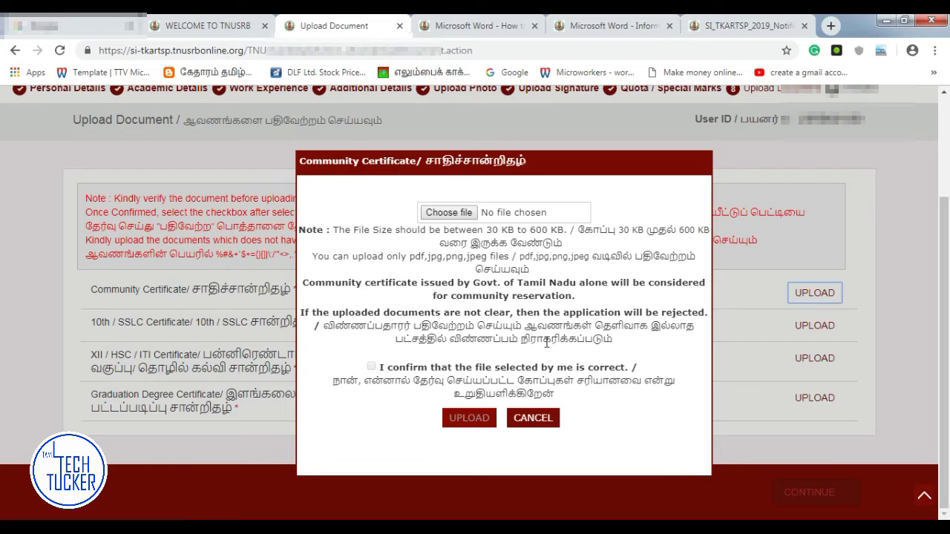
click(458, 213)
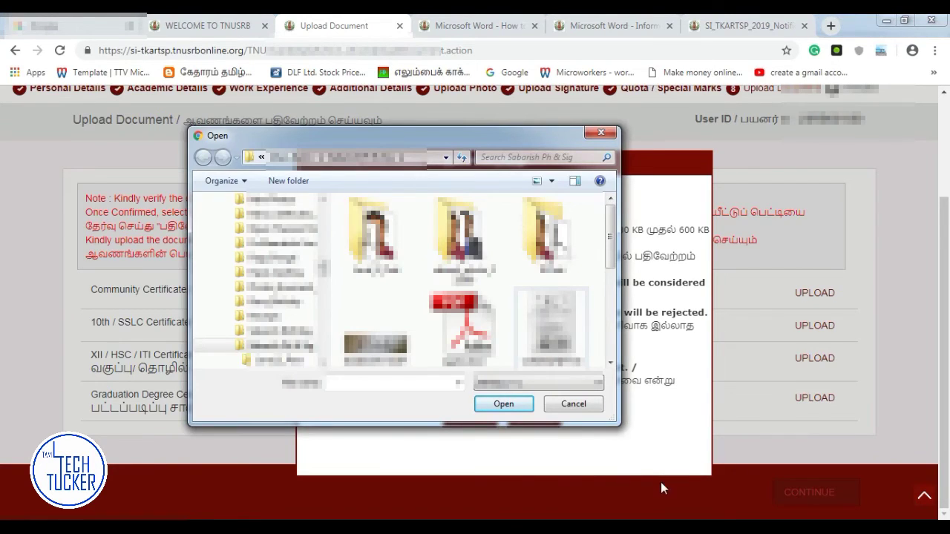
click(569, 356)
click(501, 404)
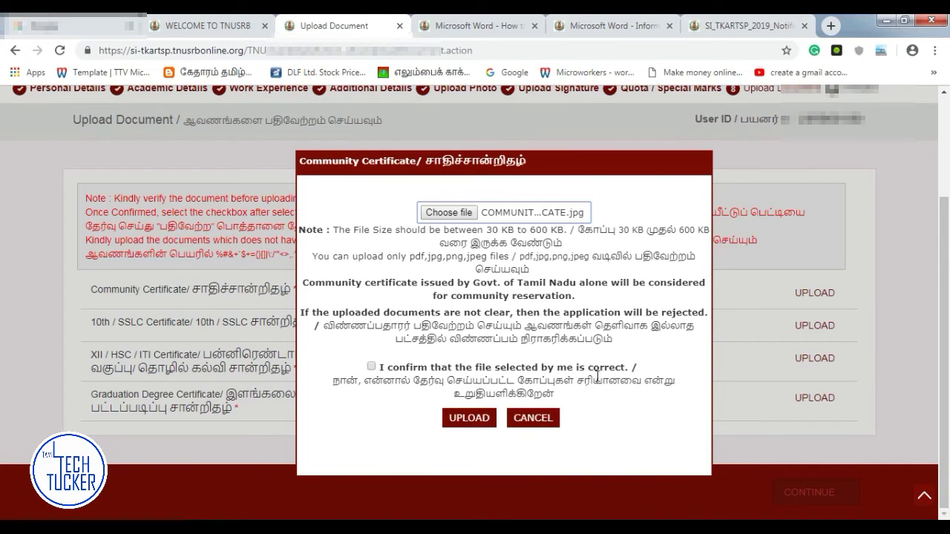
click(371, 366)
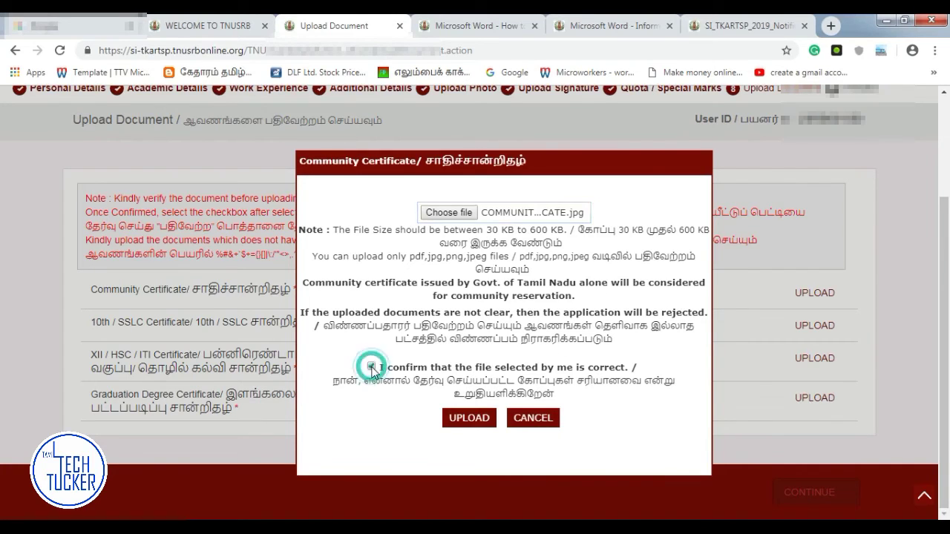
click(469, 418)
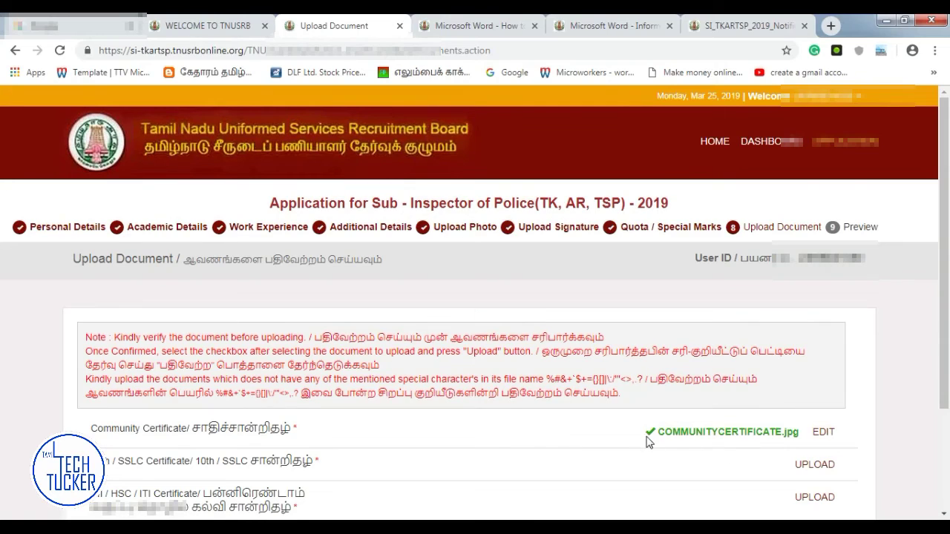
Upload SSLCCERTIFICATE.jpg as the 10th / SSLC Certificate, confirming that the selected file is correct
click(819, 468)
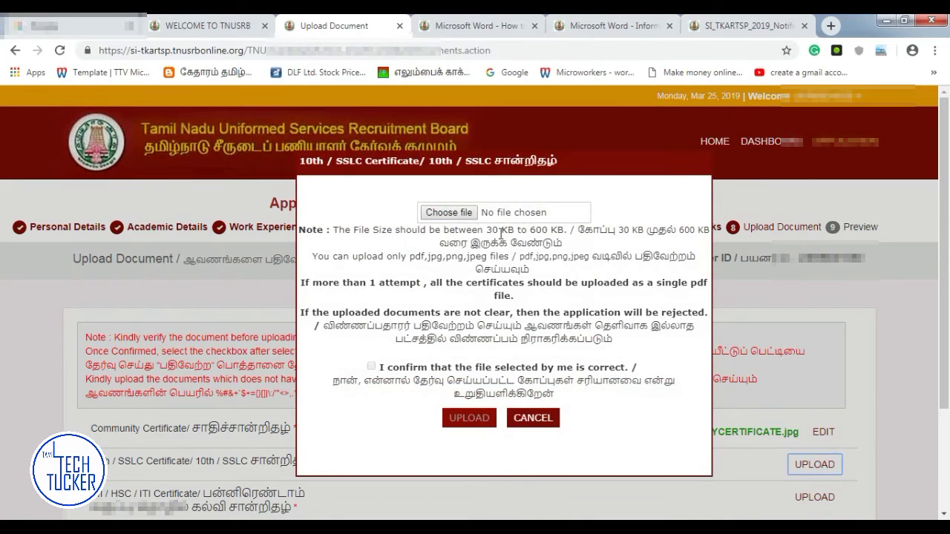
click(462, 214)
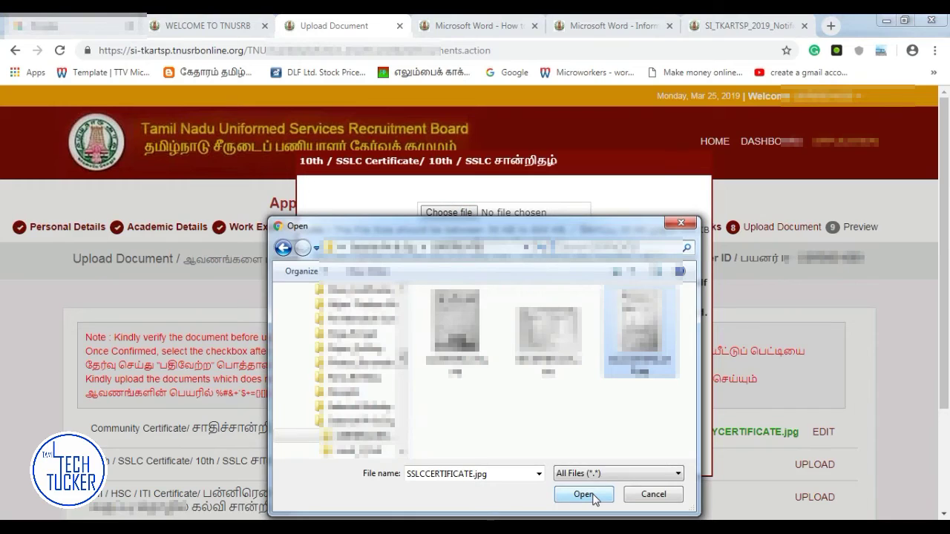
click(583, 494)
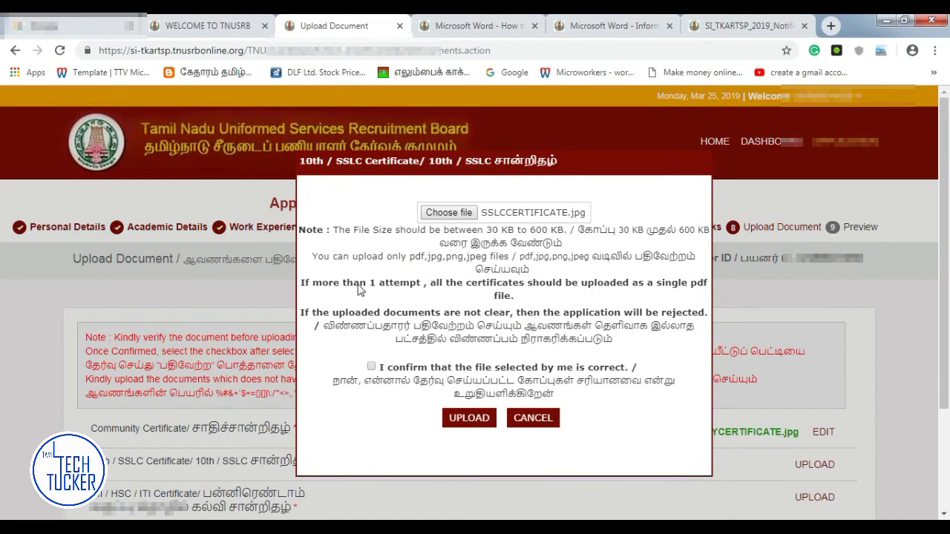
click(371, 365)
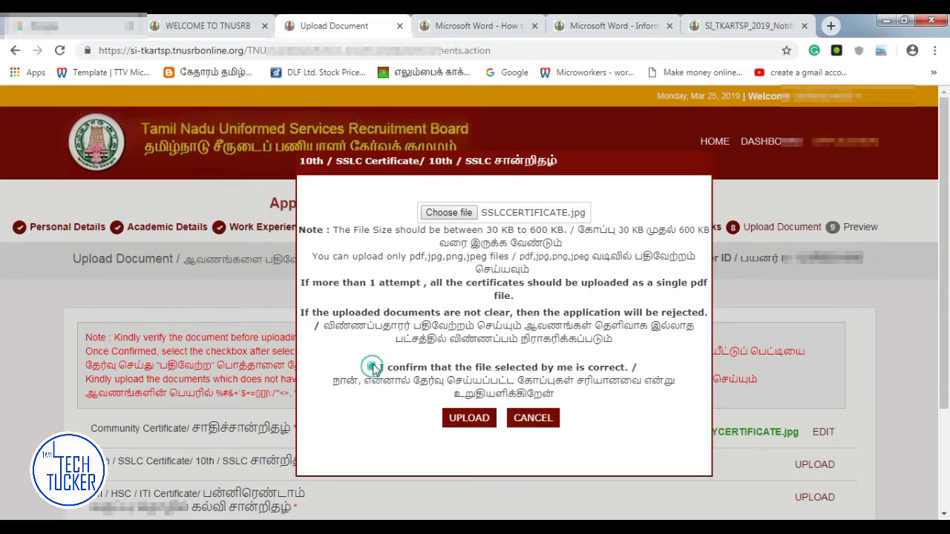
click(469, 420)
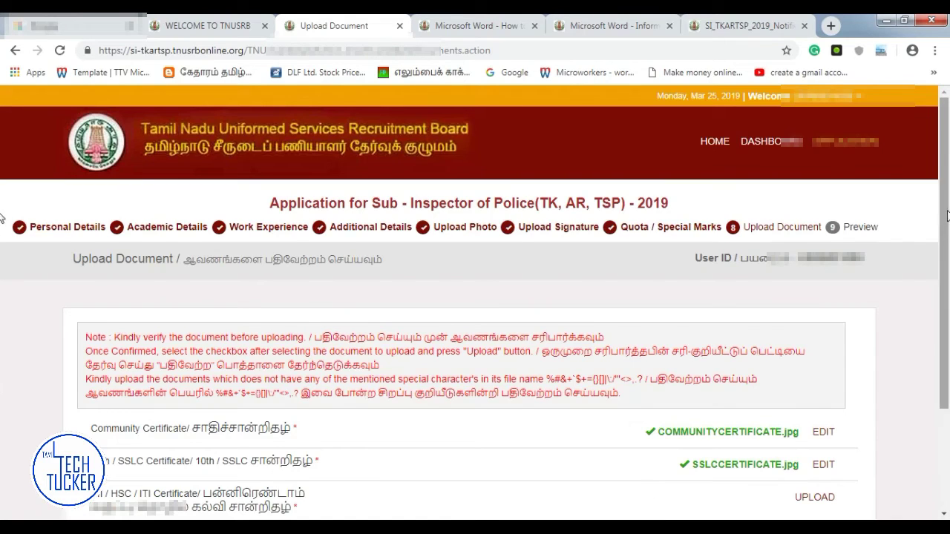
Upload HSCCERTIFICATE.jpg as the XII / HSC / ITI Certificate, confirming that the selected file is correct
scroll(946, 215, down, 2)
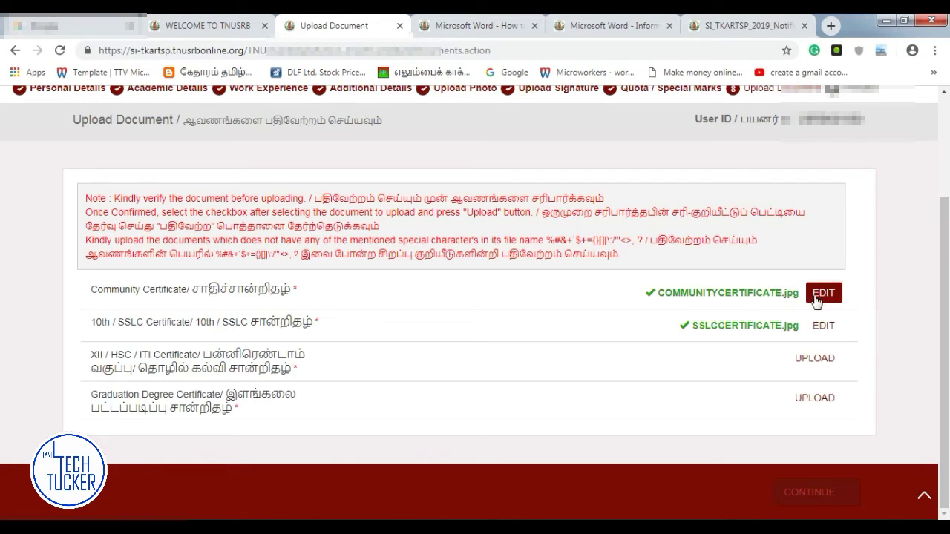
click(814, 359)
click(434, 227)
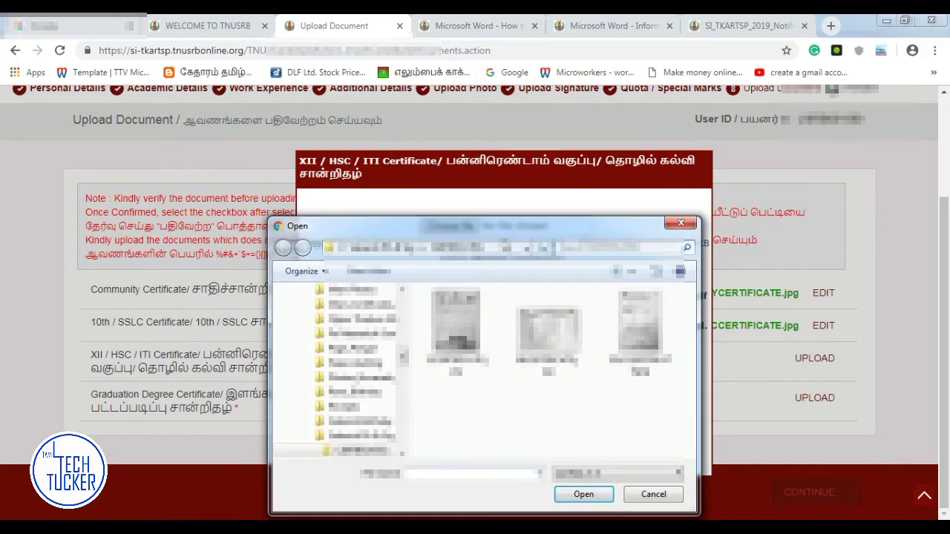
click(548, 326)
click(576, 496)
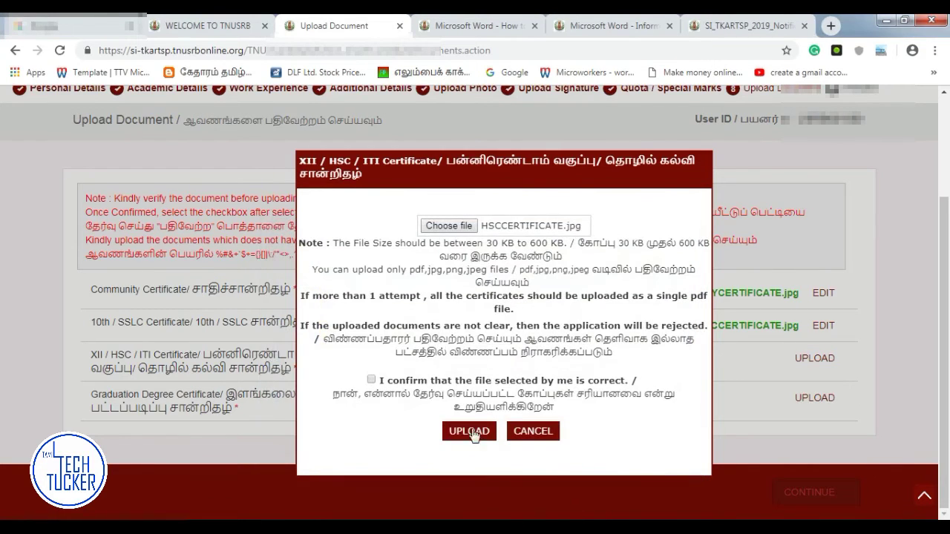
click(368, 378)
click(454, 431)
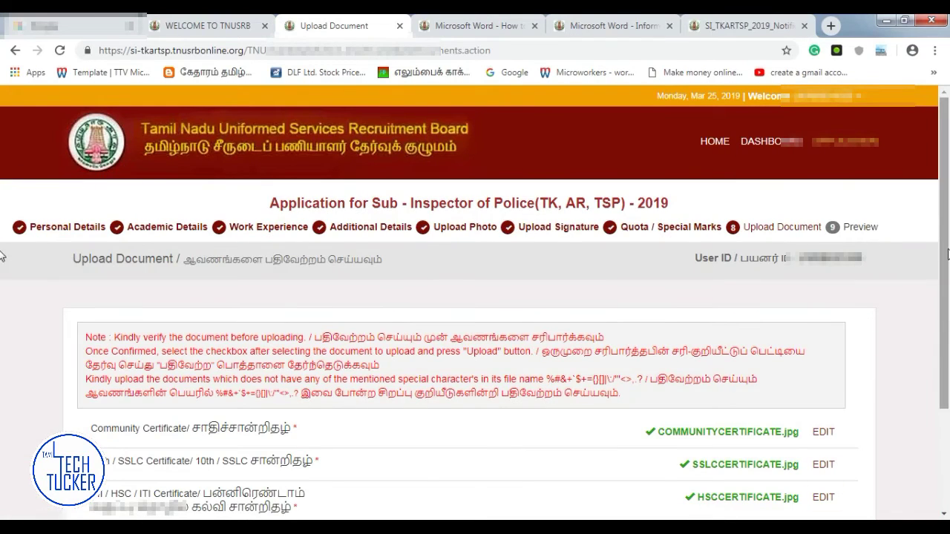
Upload BECERTIFICATE.jpg as the Graduation Degree Certificate, confirming that the selected file is correct
scroll(944, 243, down, 2)
drag(97, 394, 207, 394)
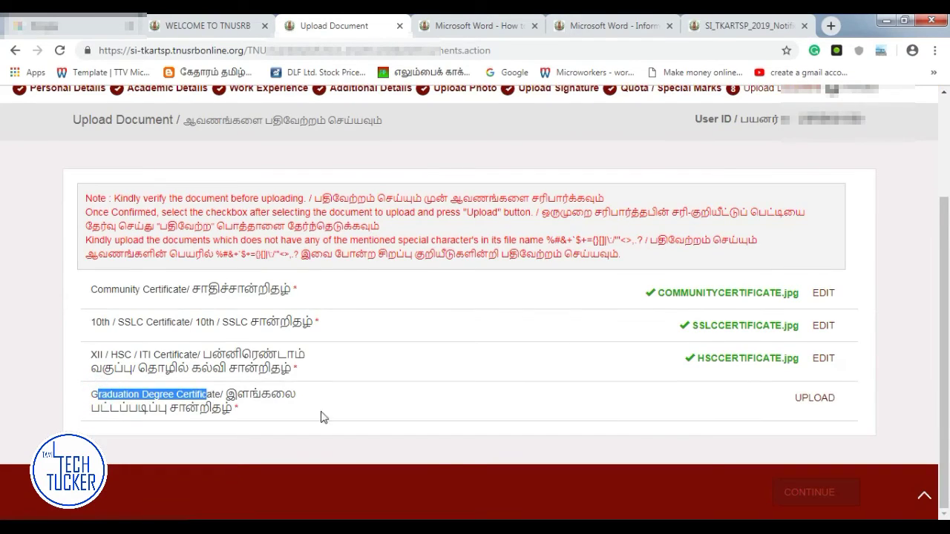
click(815, 398)
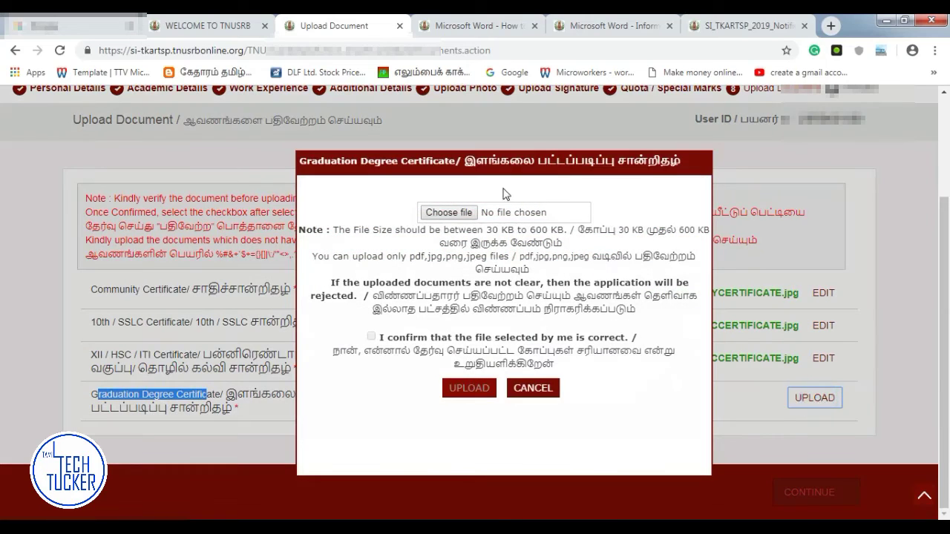
click(454, 212)
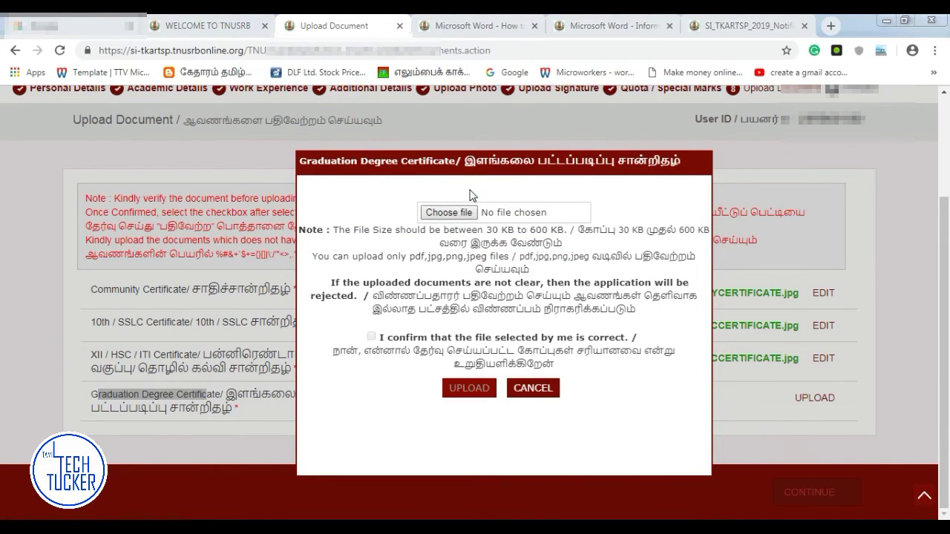
click(581, 489)
click(469, 388)
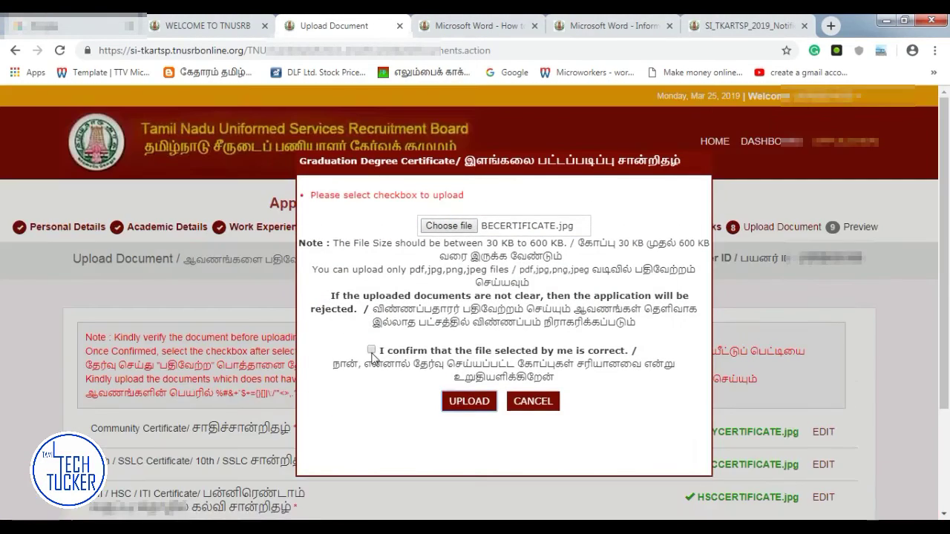
click(371, 350)
click(466, 400)
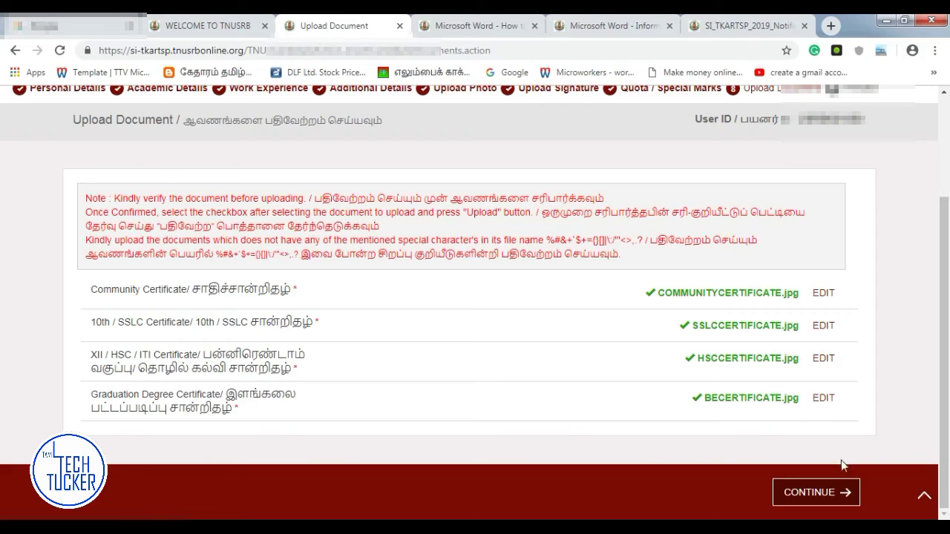
Continue to the Preview section, review the application from Personal Details to Documents and try to proceed with the form
click(810, 493)
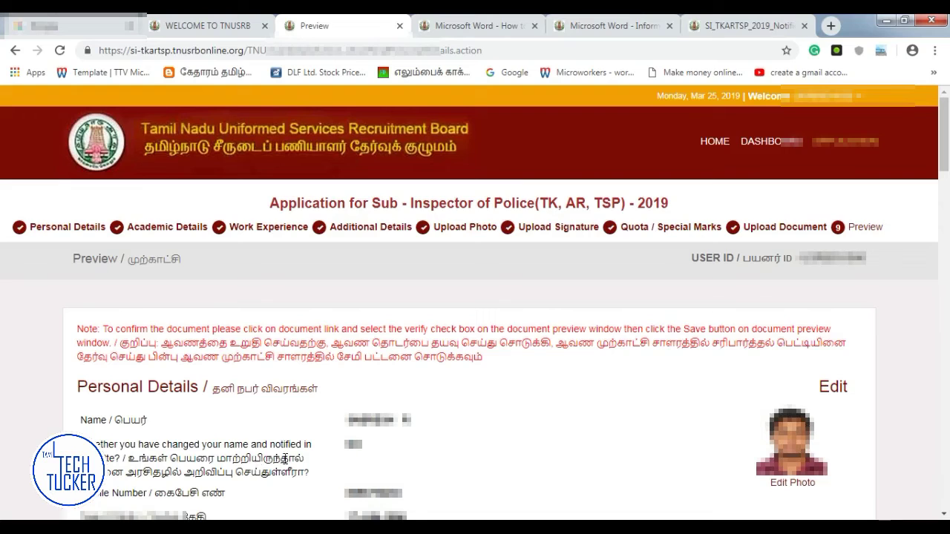
scroll(3, 185, down, 4)
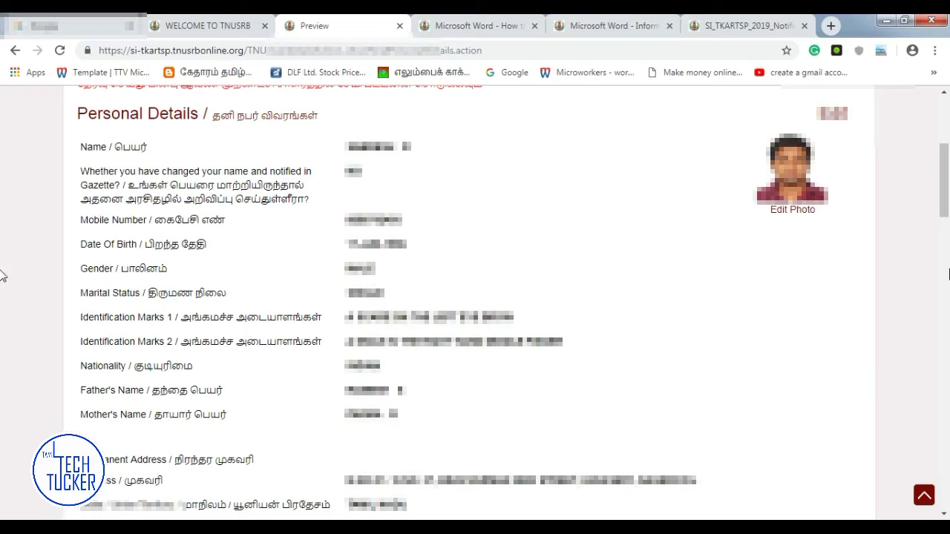
drag(944, 170, 947, 323)
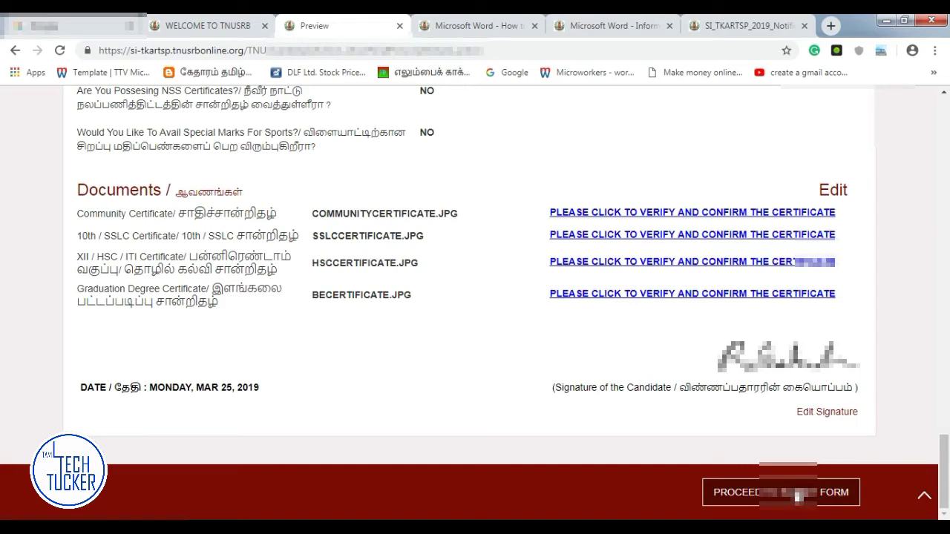
click(794, 496)
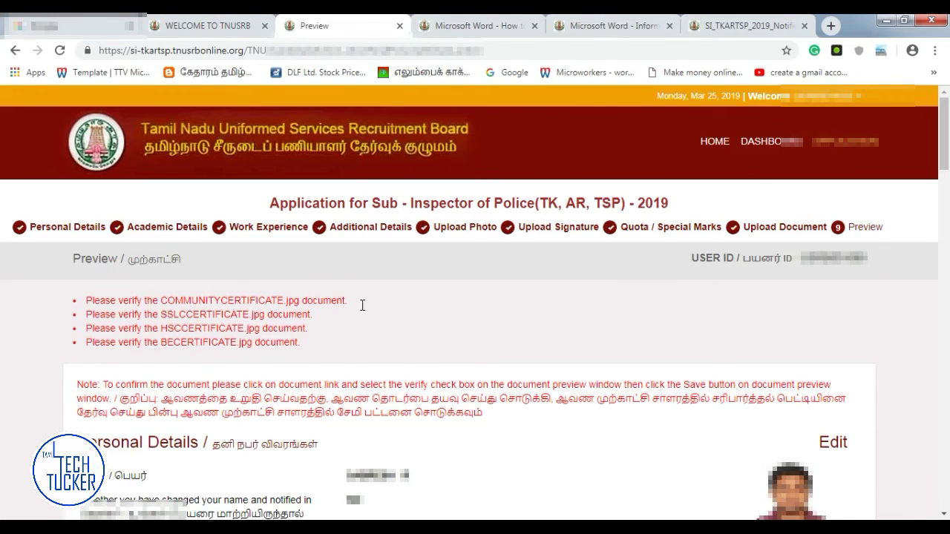
Open the Community Certificate from the preview's Documents list, confirm that it is correct and save the verification
scroll(362, 305, down, 20)
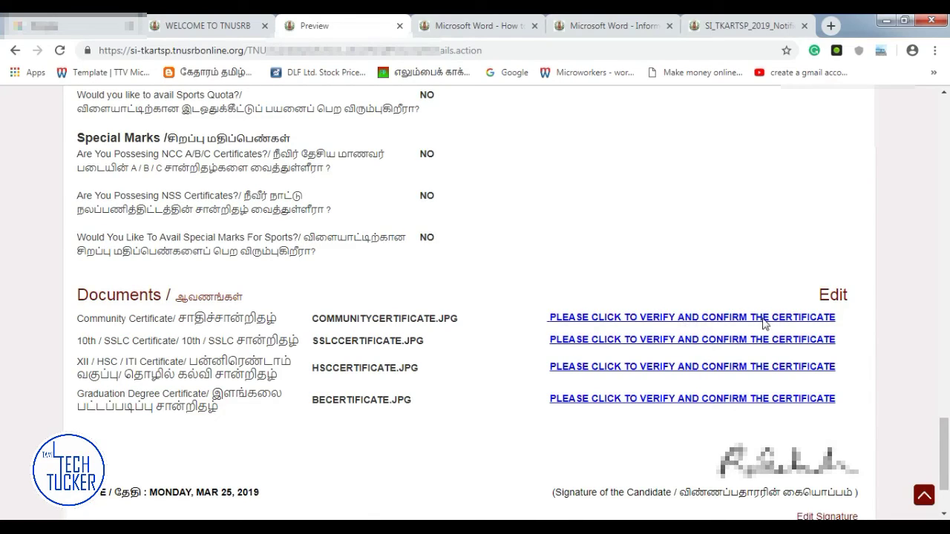
click(724, 318)
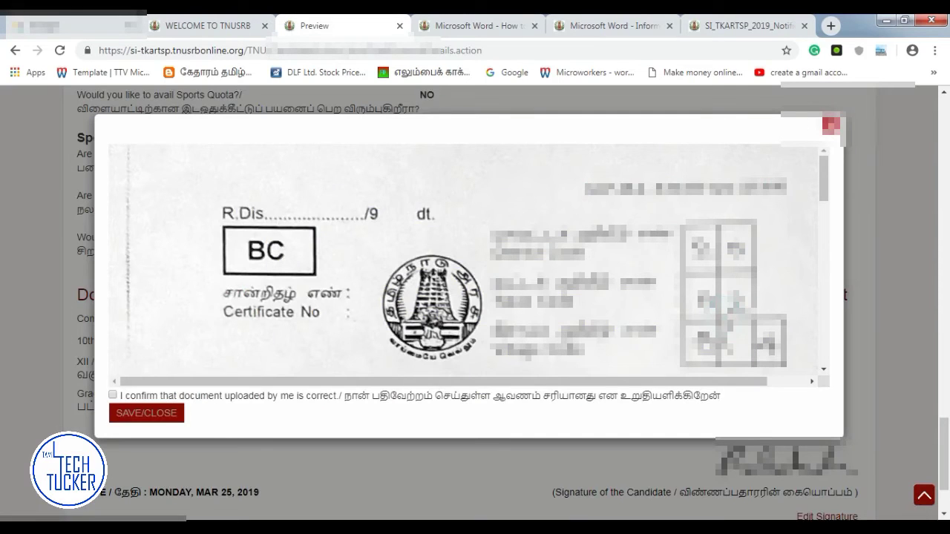
click(113, 396)
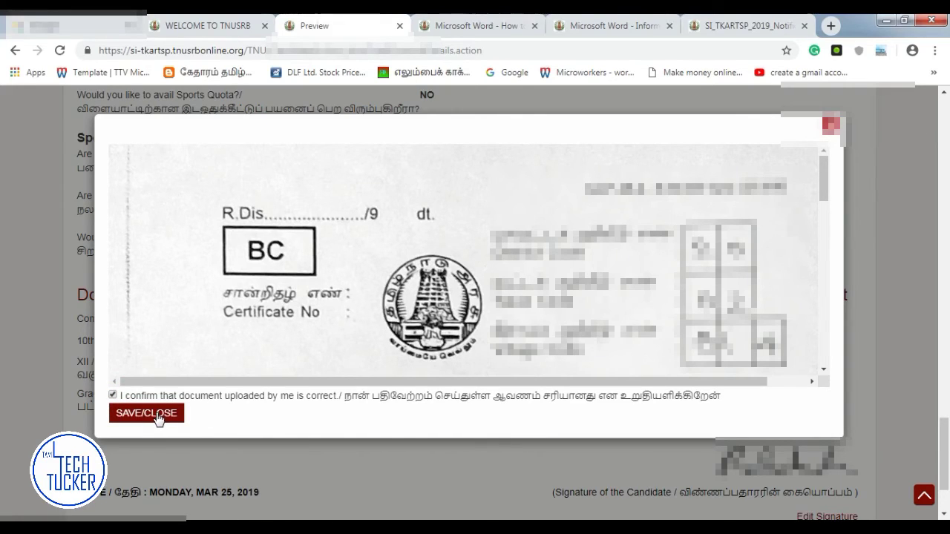
click(158, 417)
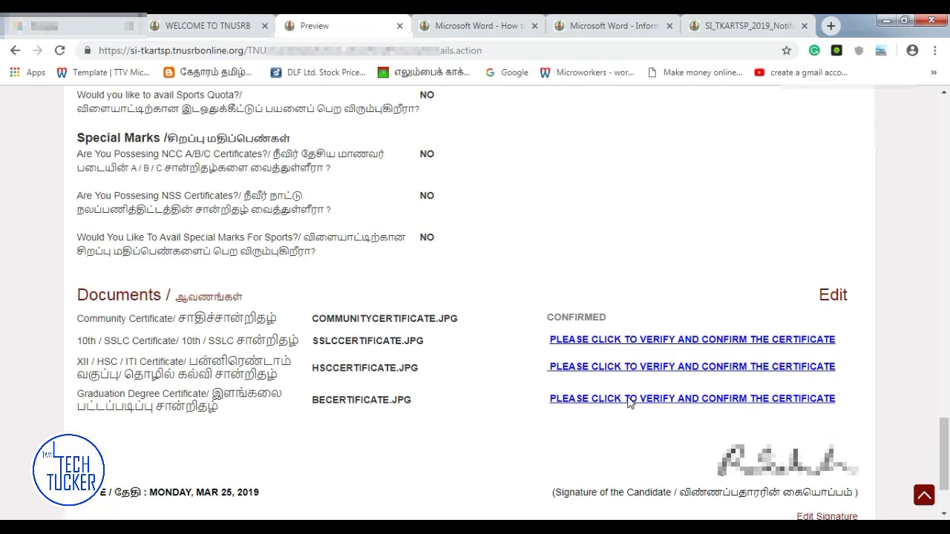
Verify the 10th / SSLC and XII / HSC / ITI certificates in the Documents list, confirming and saving each one
click(619, 341)
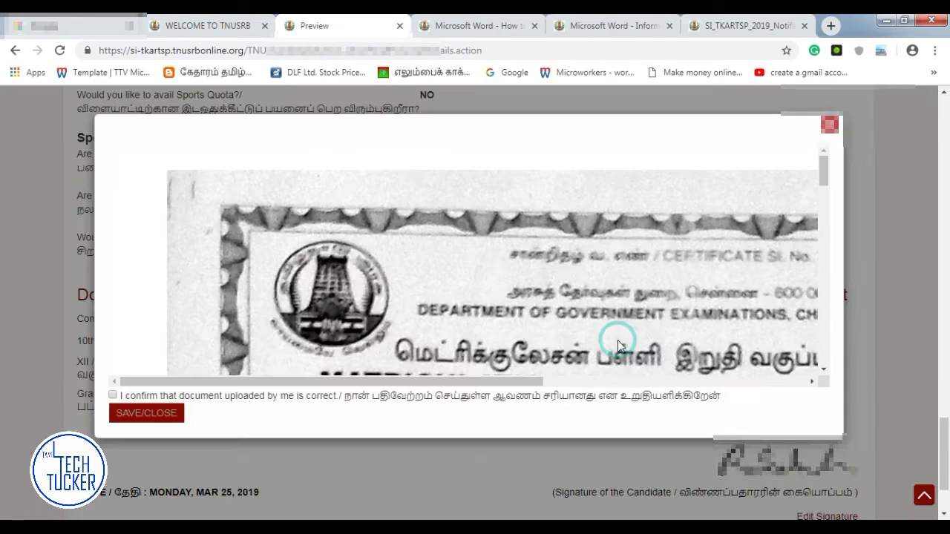
click(113, 396)
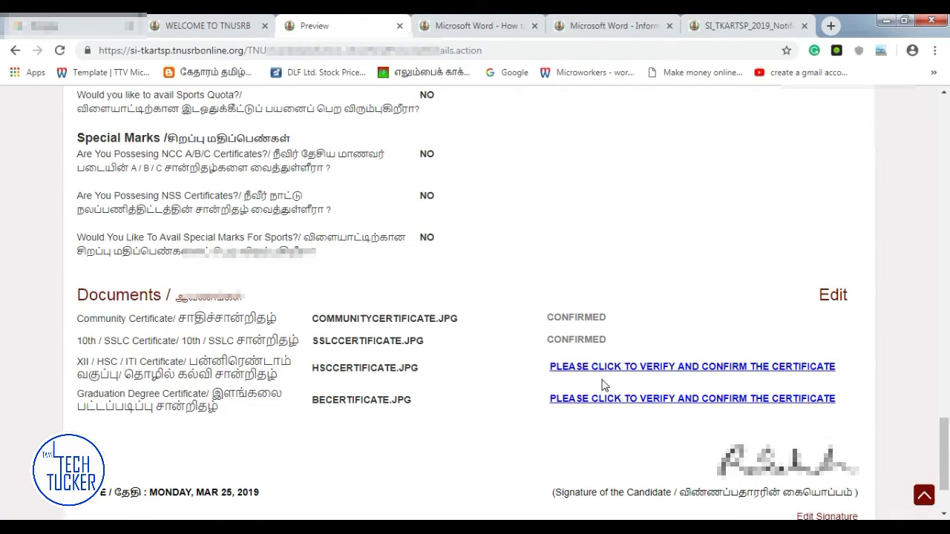
click(599, 368)
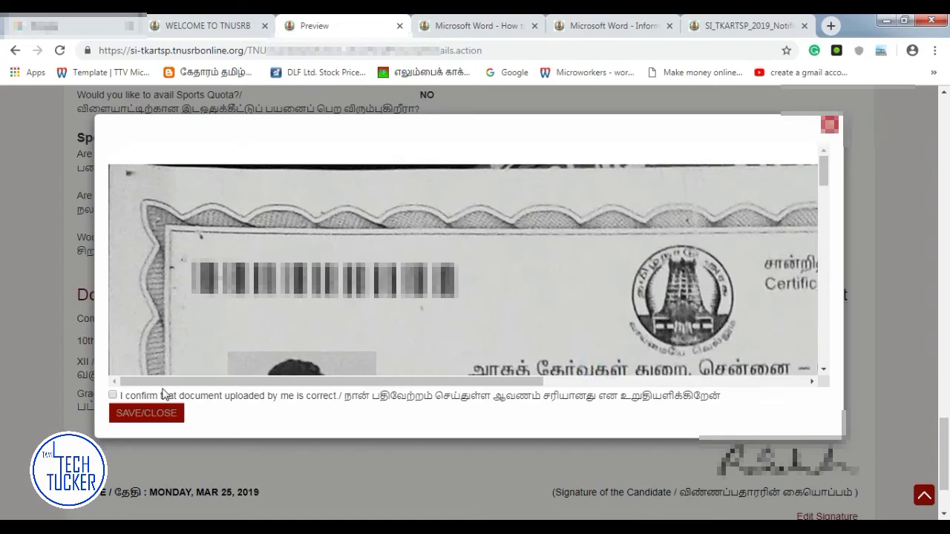
click(113, 395)
click(147, 413)
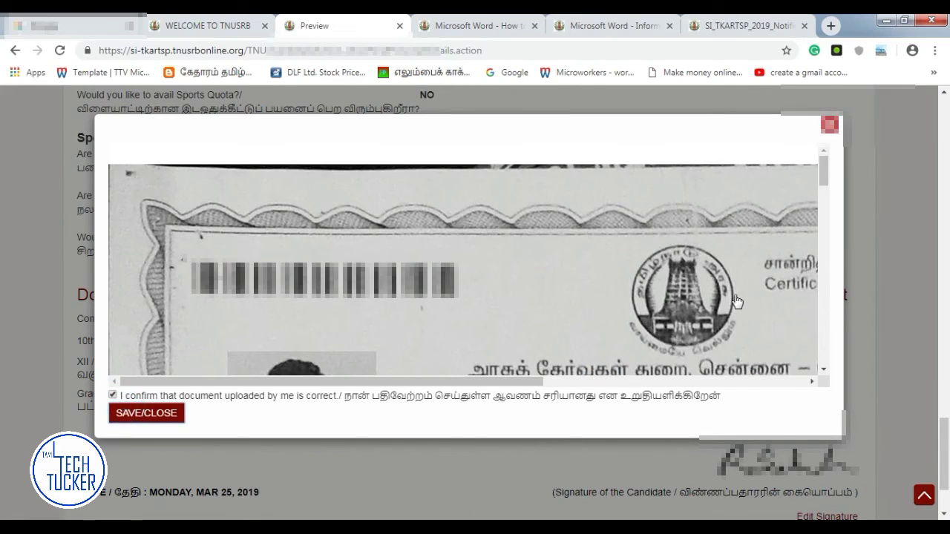
Open the Graduation Degree Certificate from the Documents list, confirm that it is correct and save the verification
click(617, 400)
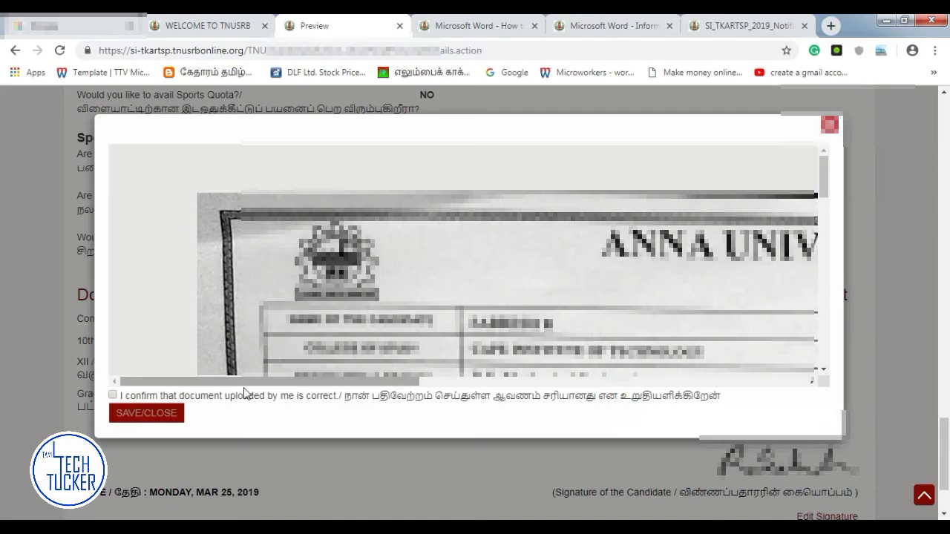
click(113, 396)
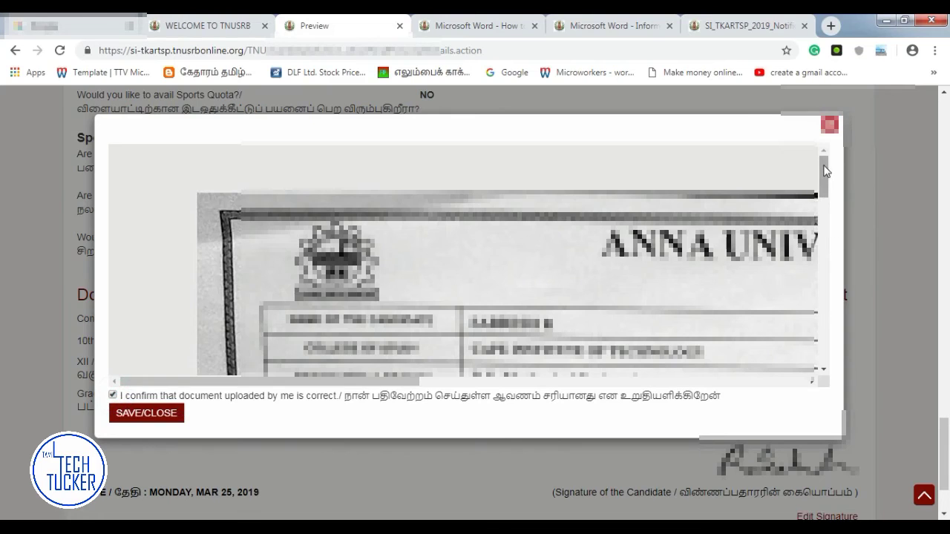
mouse_move(824, 178)
mouse_down()
mouse_move(829, 221)
mouse_move(831, 170)
mouse_up()
click(143, 417)
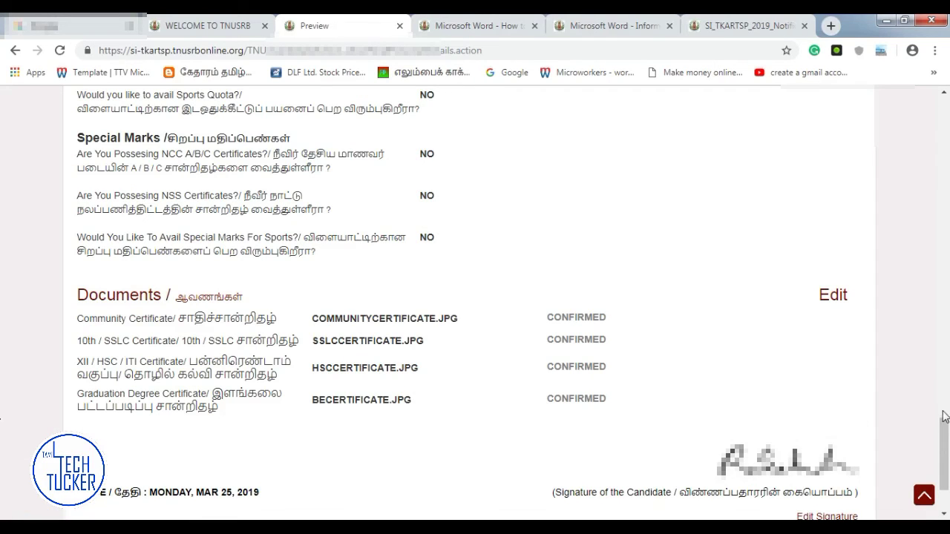
Proceed from the preview to the final preview, submit the application form and accept the declaration
drag(945, 430, 944, 449)
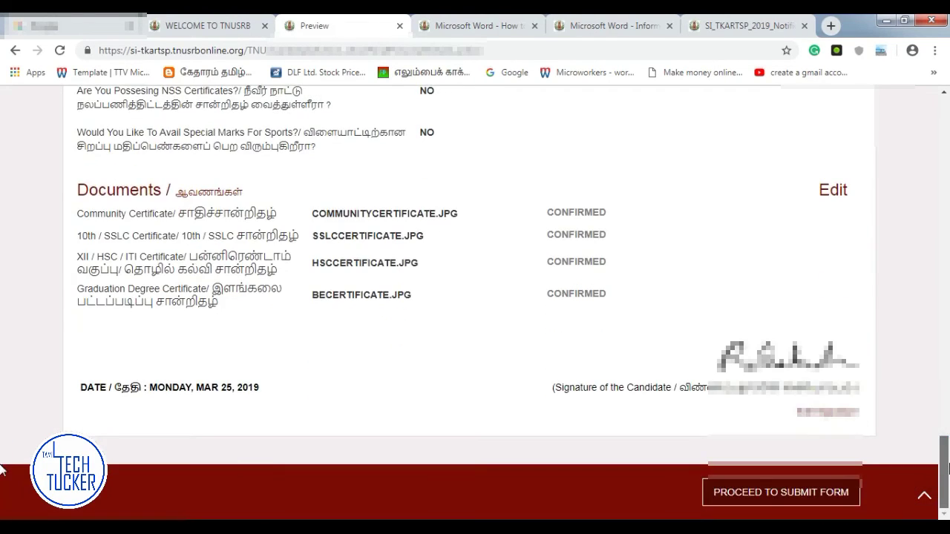
click(808, 499)
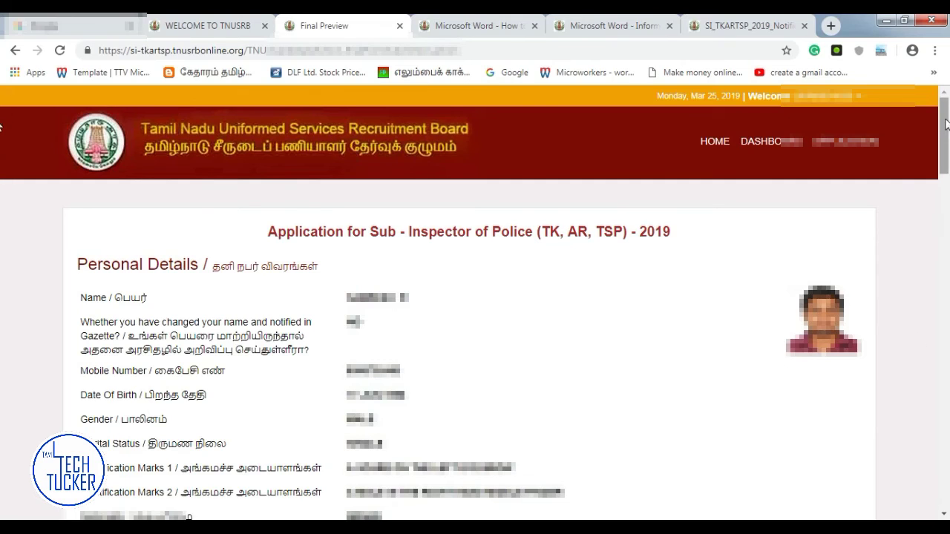
drag(944, 152, 946, 481)
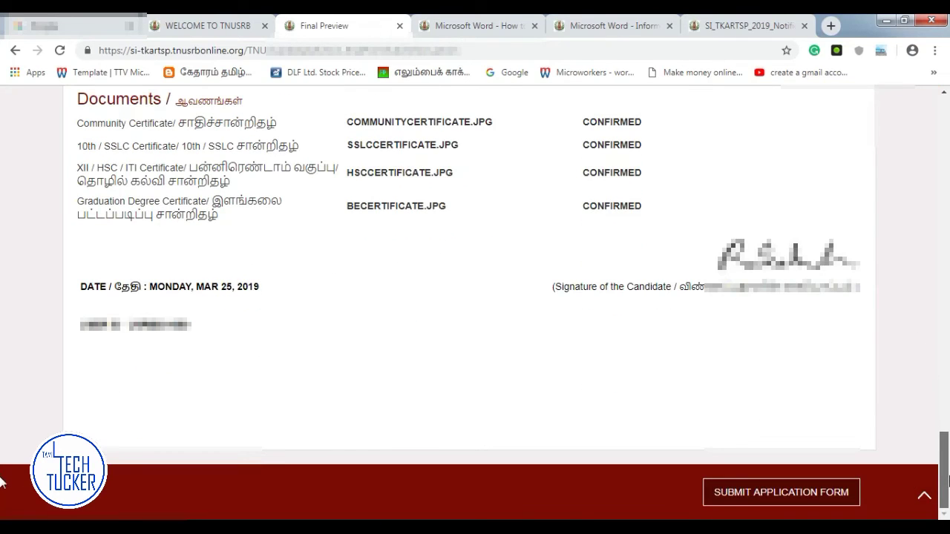
click(794, 503)
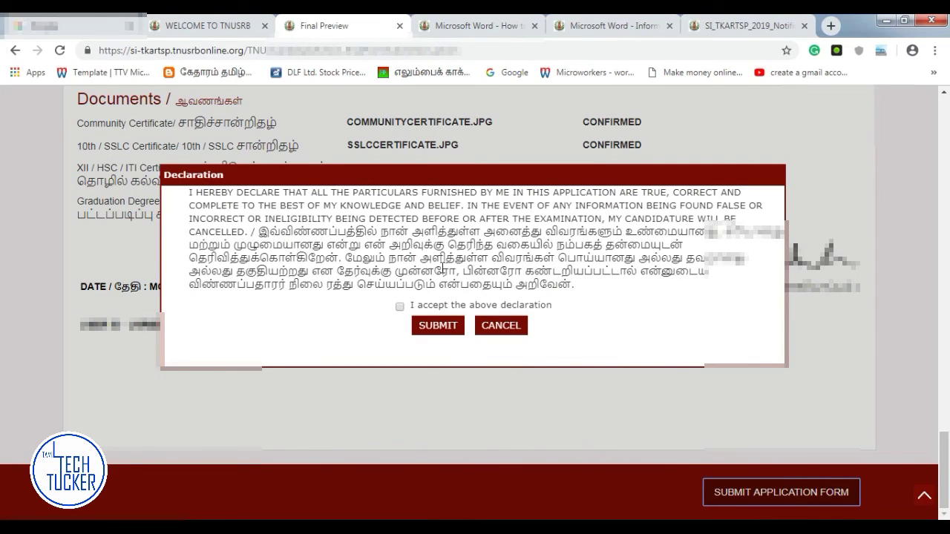
click(399, 307)
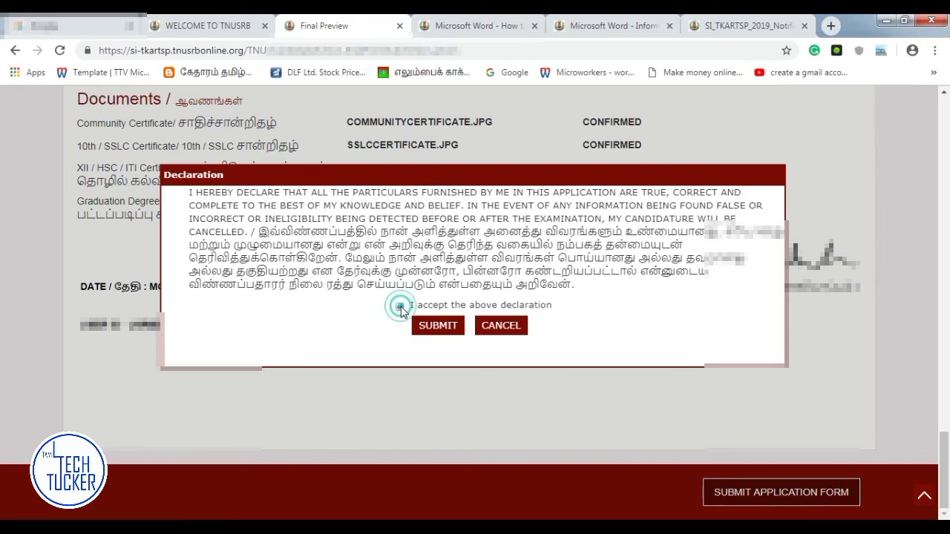
click(443, 332)
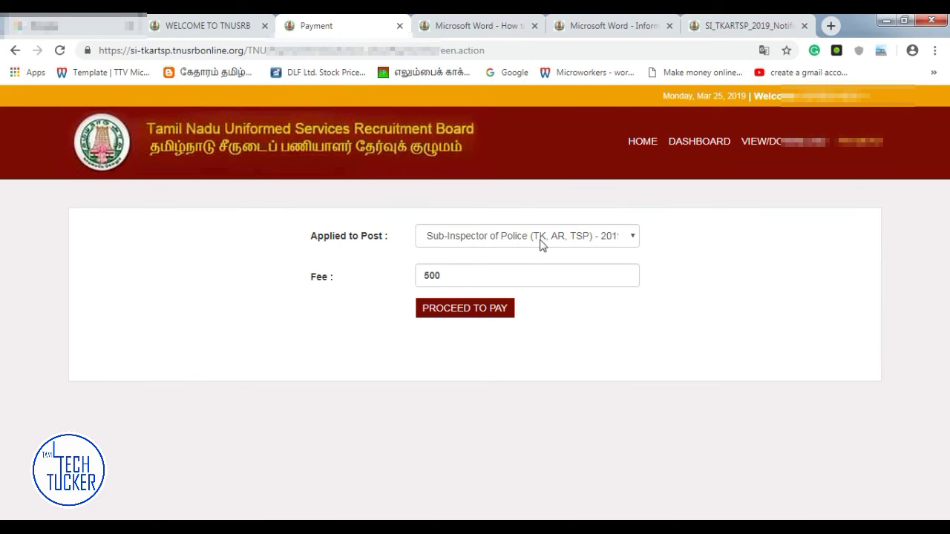
Try to proceed to the application fee payment, reading the terms and conditions, agreeing to them and submitting
click(474, 313)
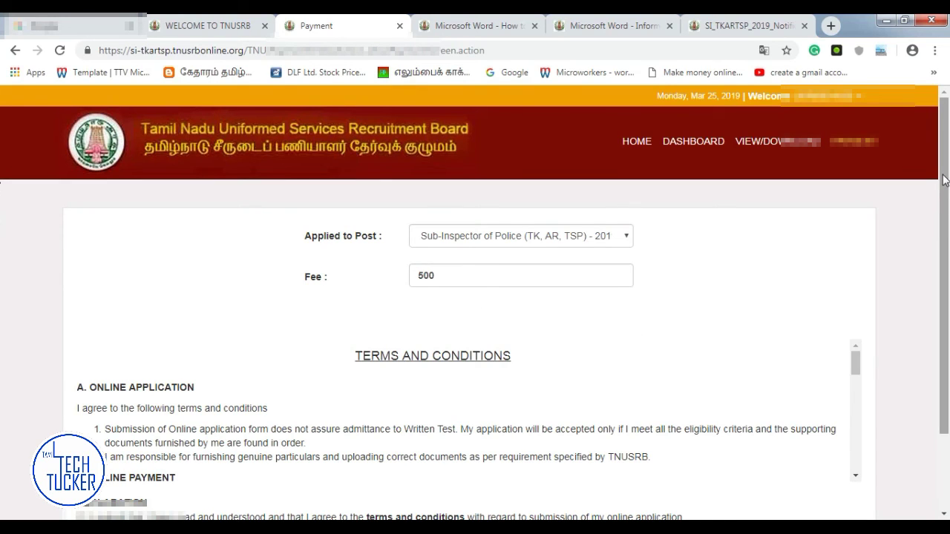
drag(944, 176, 943, 252)
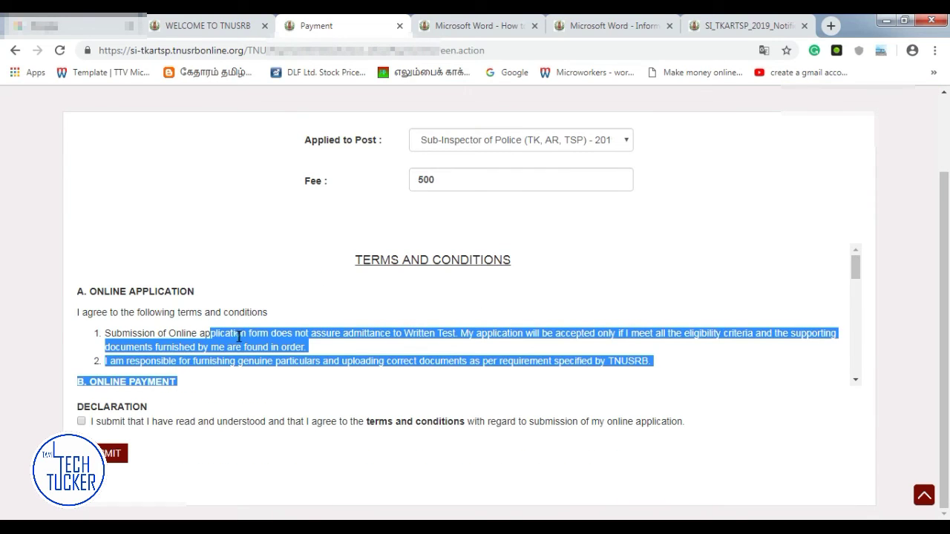
click(239, 337)
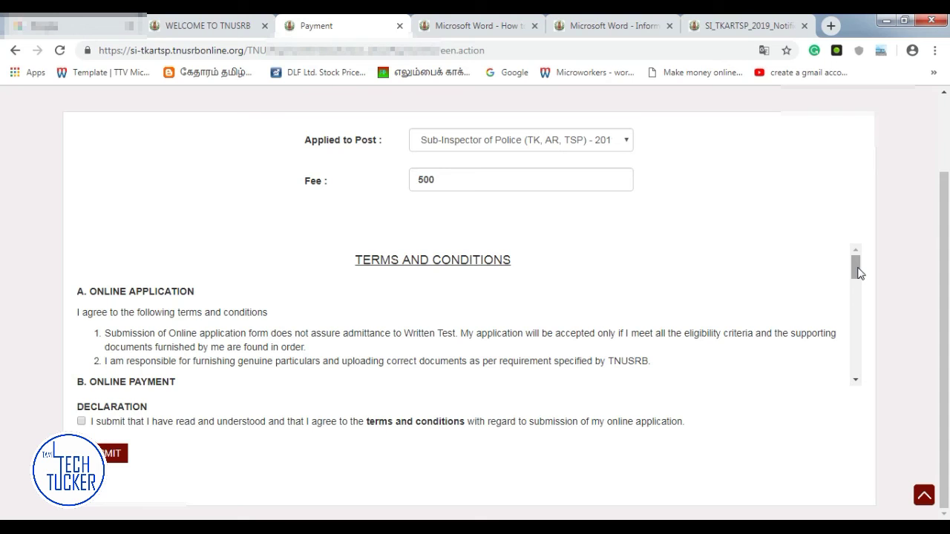
drag(858, 272, 802, 382)
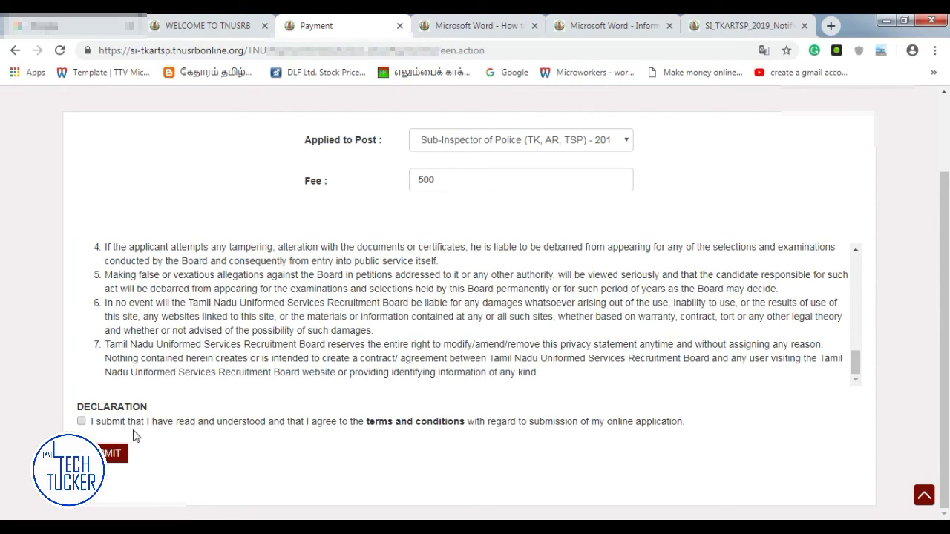
click(83, 422)
click(108, 455)
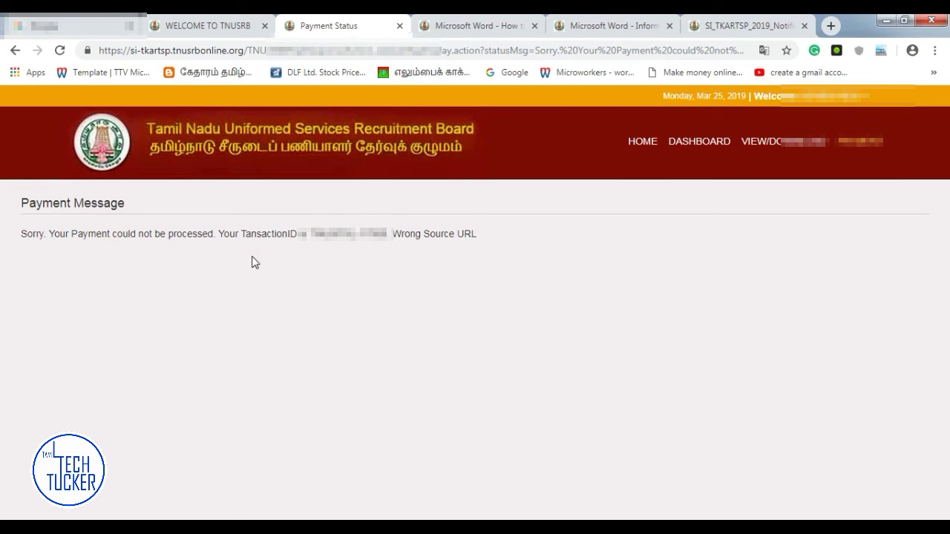
Restart the application fee payment, agree to the terms and conditions and submit to reach the payment gateway
click(858, 142)
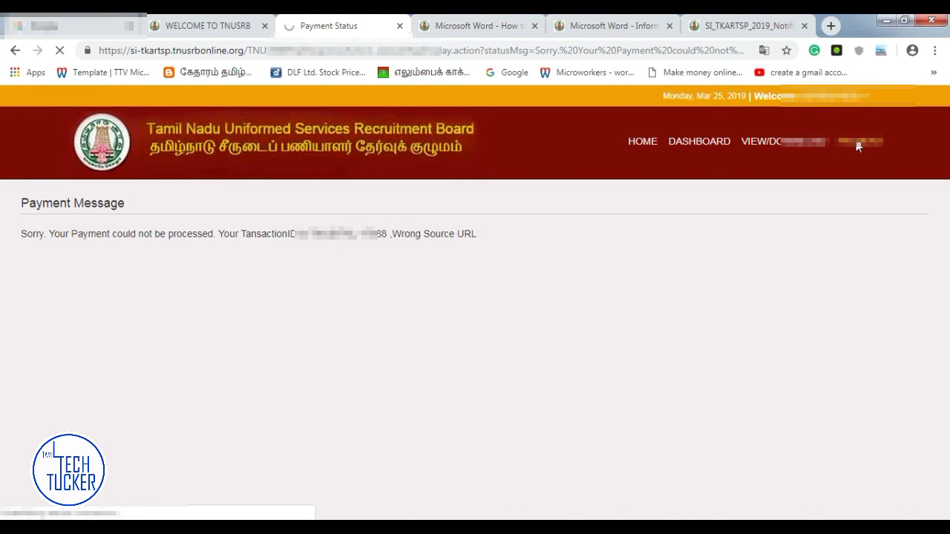
click(478, 308)
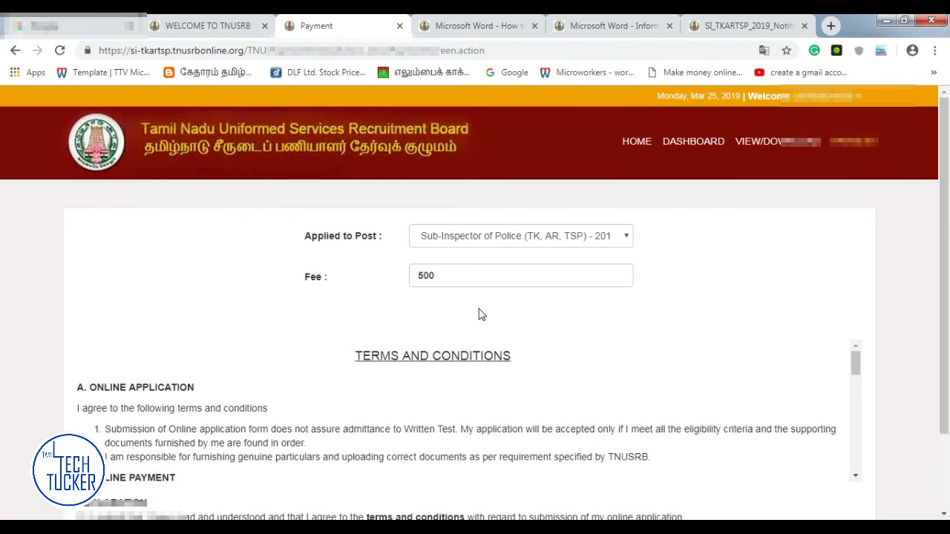
scroll(814, 388, down, 10)
click(82, 422)
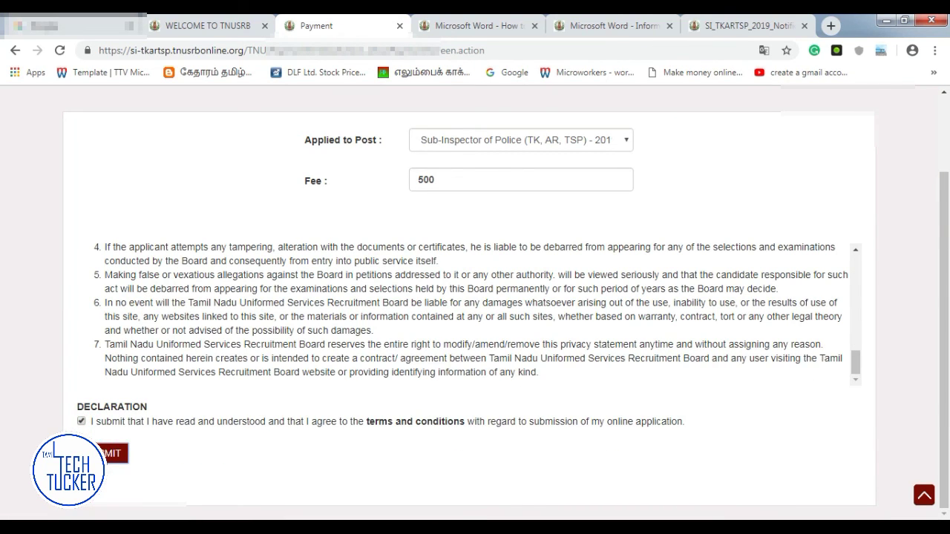
click(112, 454)
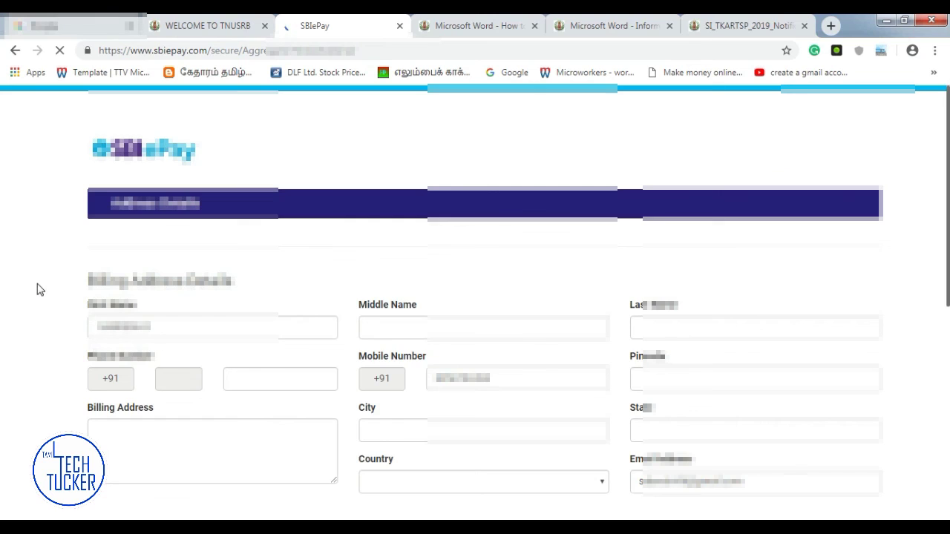
Continue past the billing address details and choose Internet Banking with Indian Bank as the payment method
scroll(36, 289, down, 2)
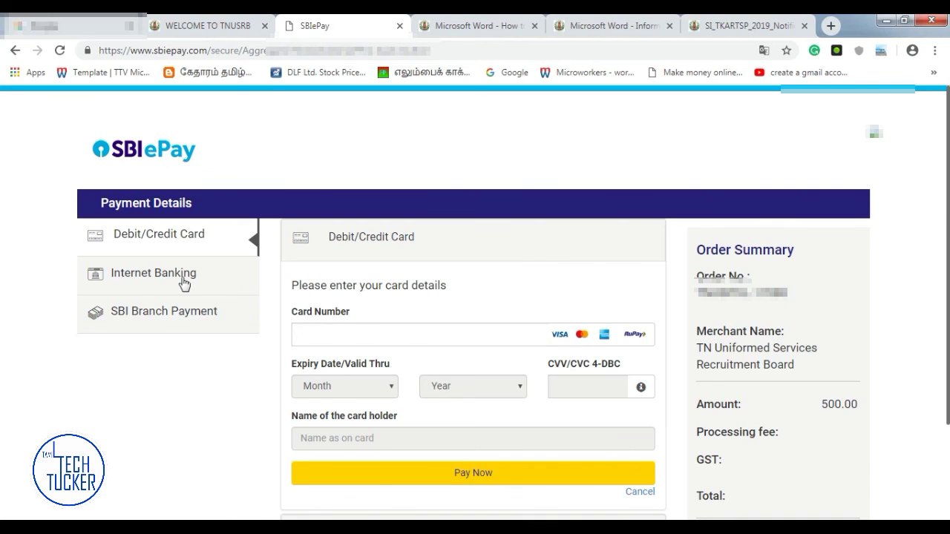
click(133, 280)
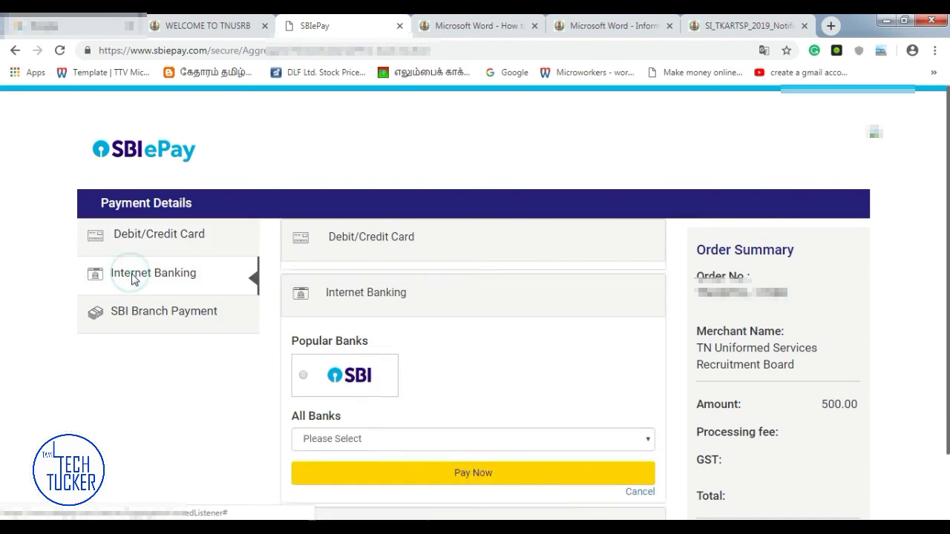
click(450, 430)
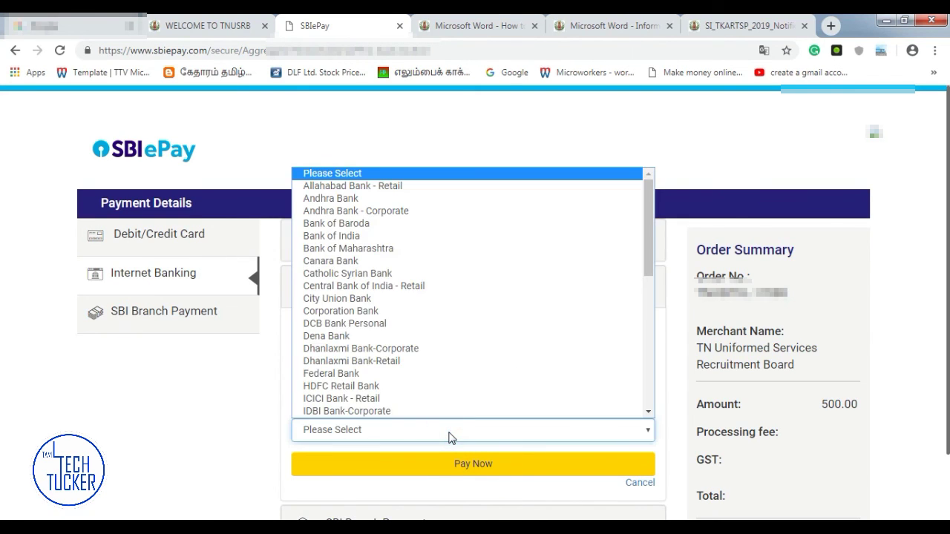
text(indian)
key(Return)
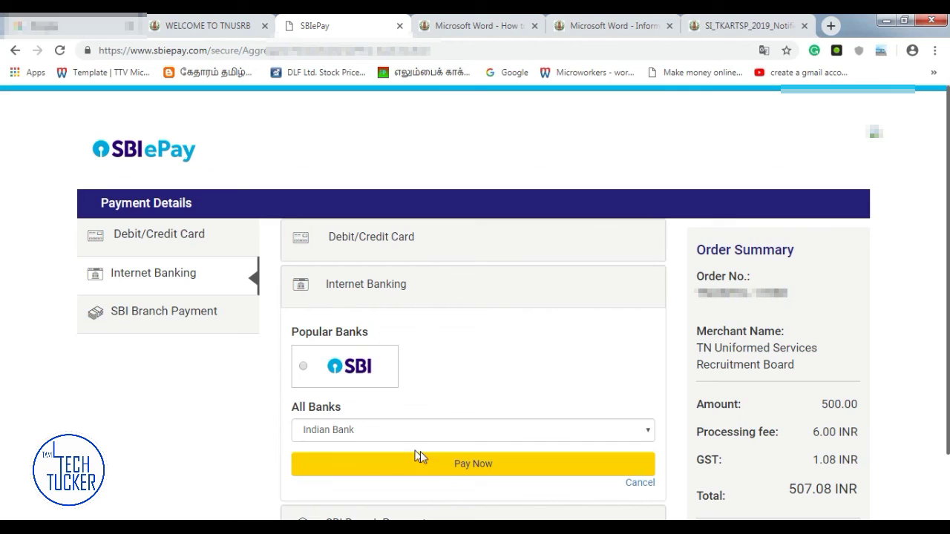
Pay the application fee through Indian Bank, agreeing to the bank's disclaimer and acknowledging the payment notice
click(479, 464)
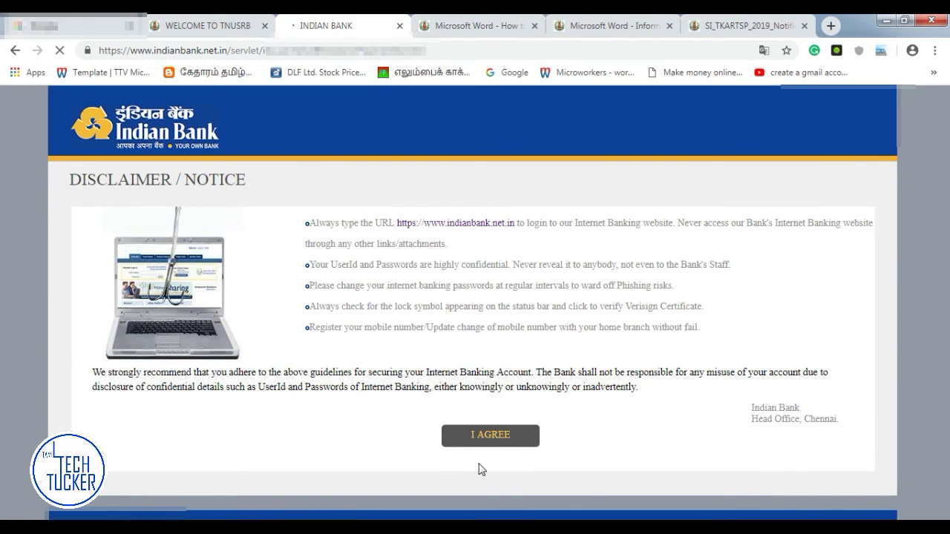
click(503, 441)
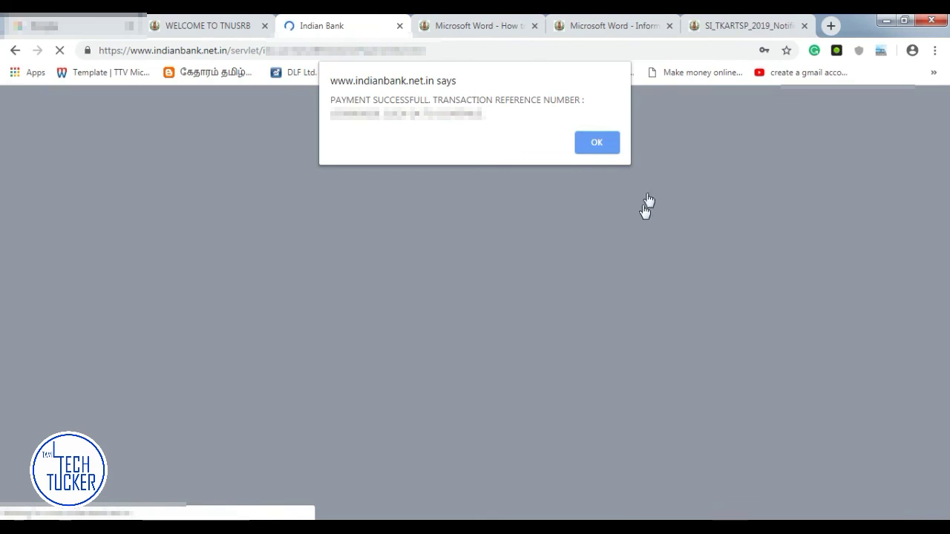
click(601, 142)
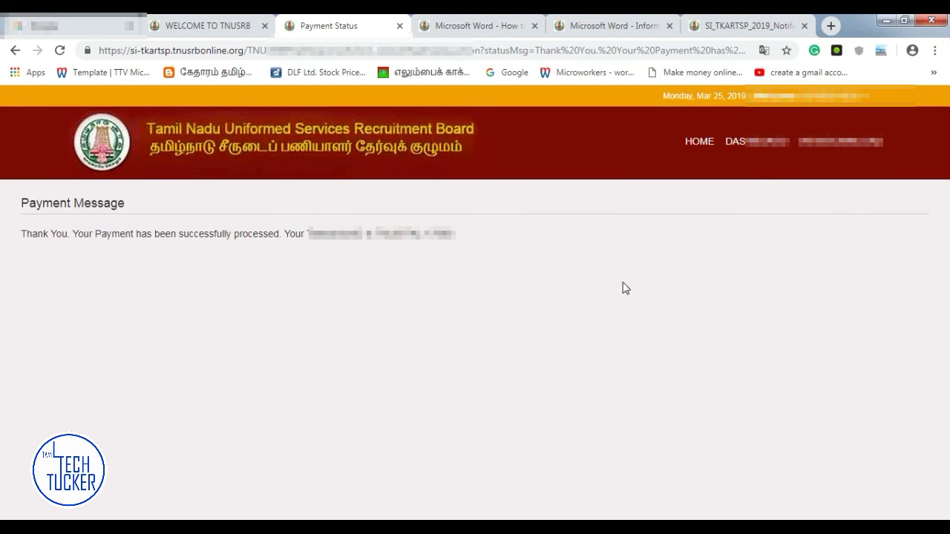
Open the View / Download page of the submitted application and minimize the browser to the desktop
click(845, 149)
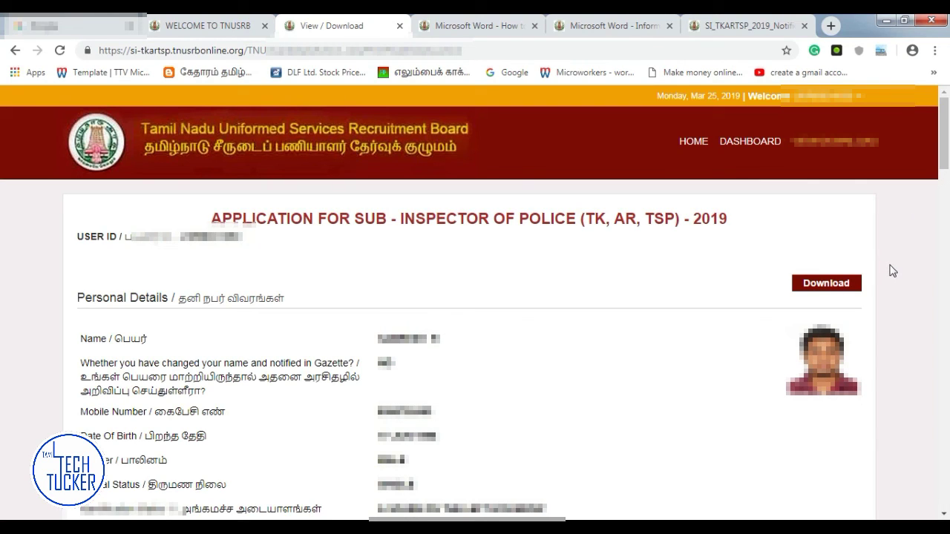
click(887, 22)
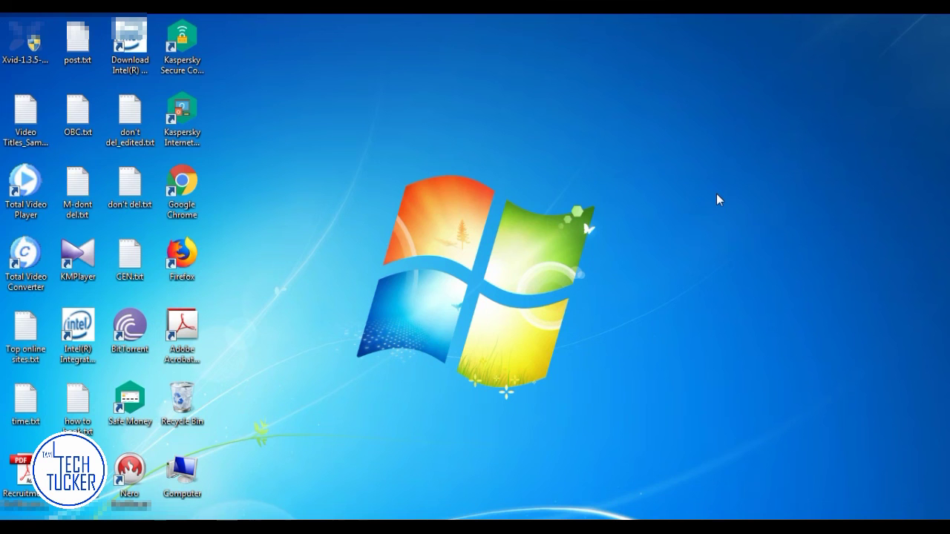